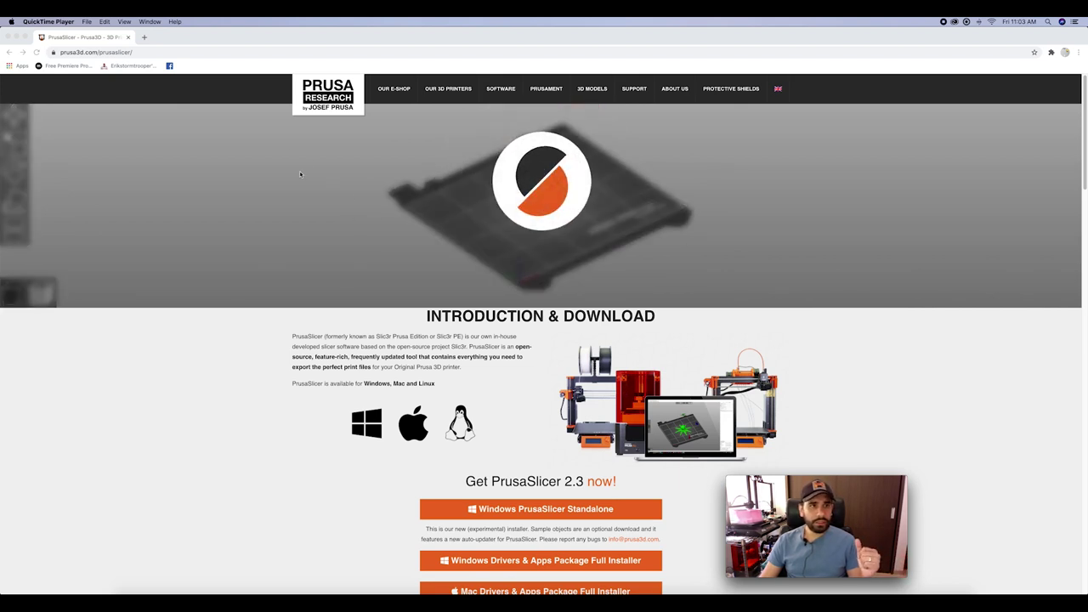
# Step: Examine the Windows, Mac and Linux installer options for PrusaSlicer 2.3 on the Prusa download page
pyautogui.click(137, 52)
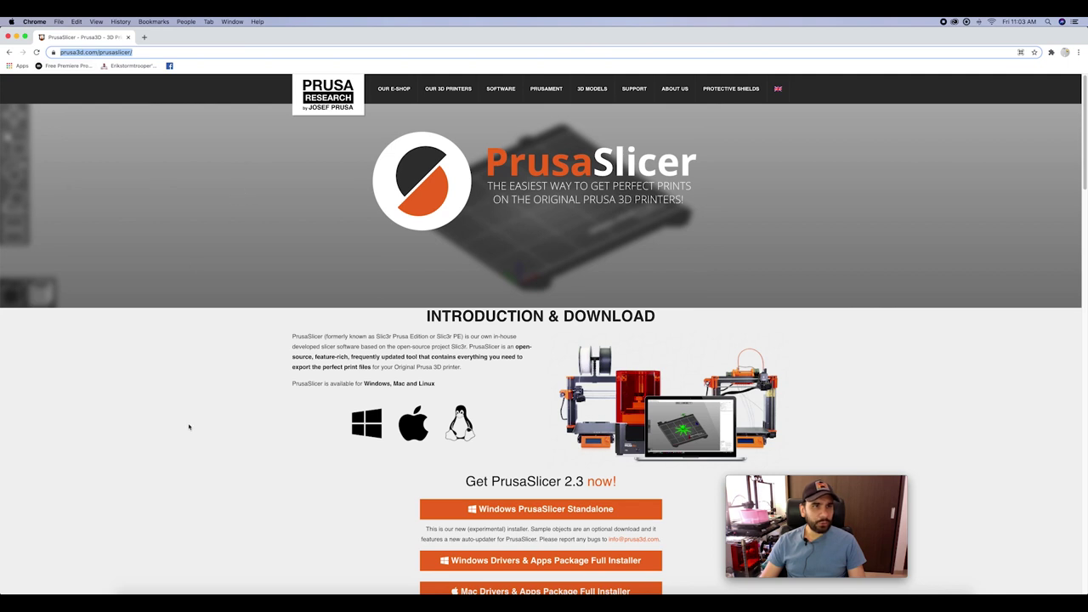
pyautogui.click(214, 397)
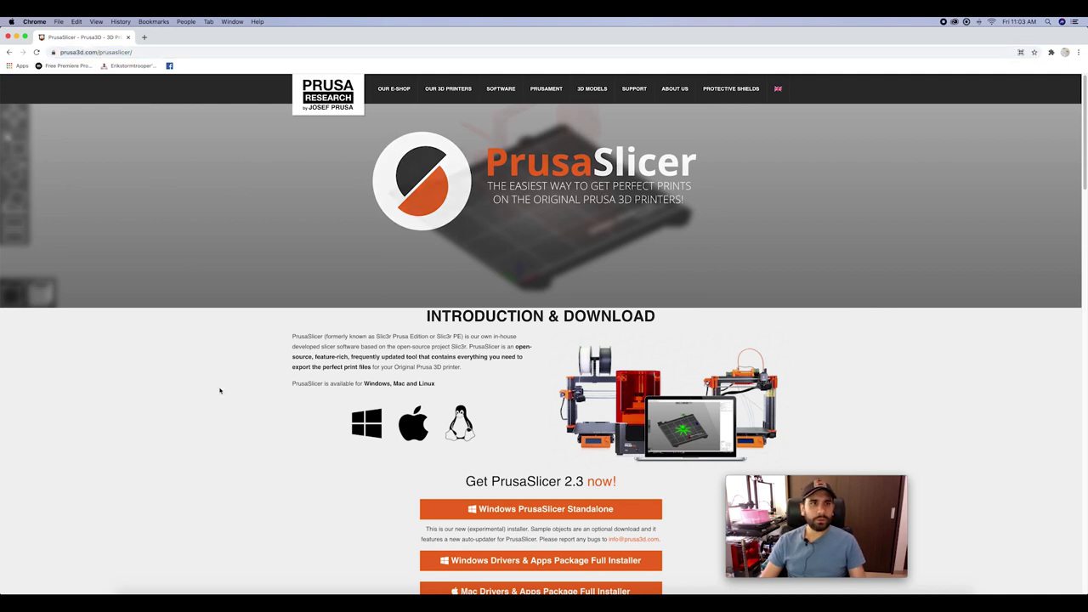
pyautogui.scroll(-1, 169, 384)
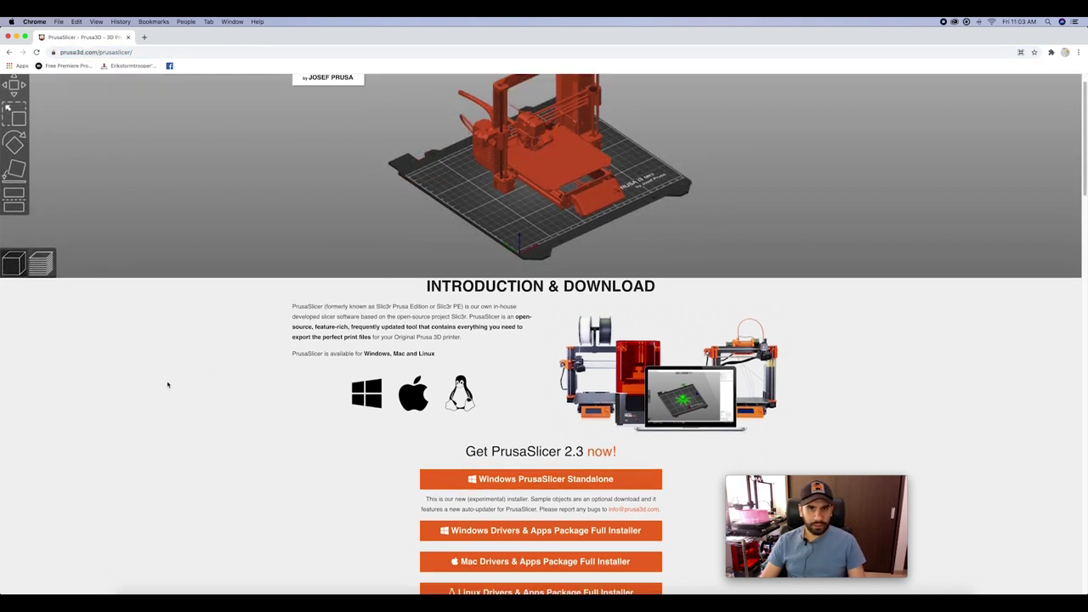
pyautogui.scroll(-3, 153, 384)
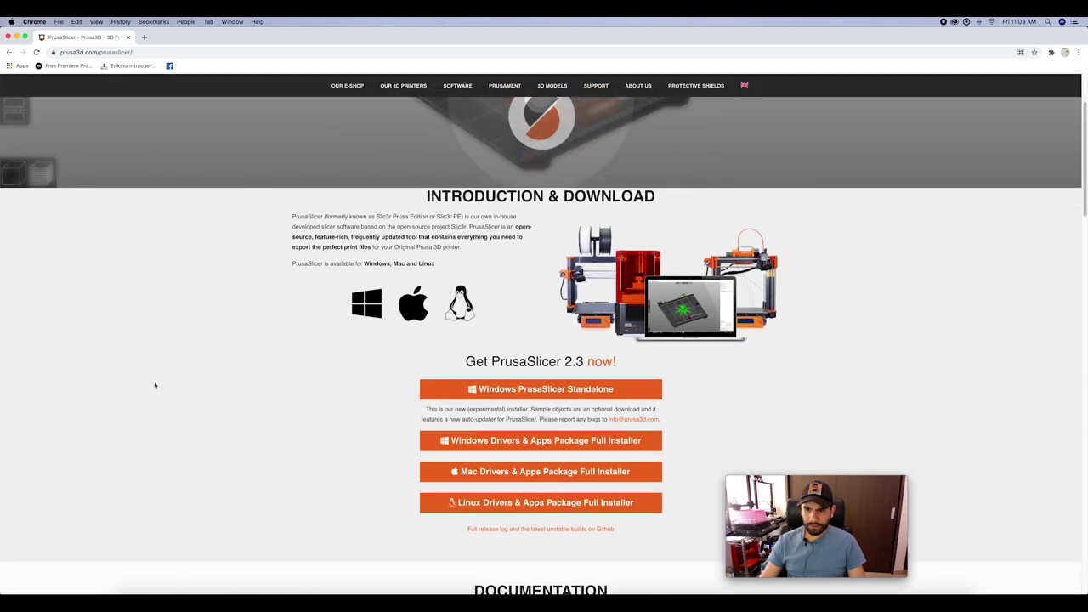
pyautogui.scroll(-1, 217, 377)
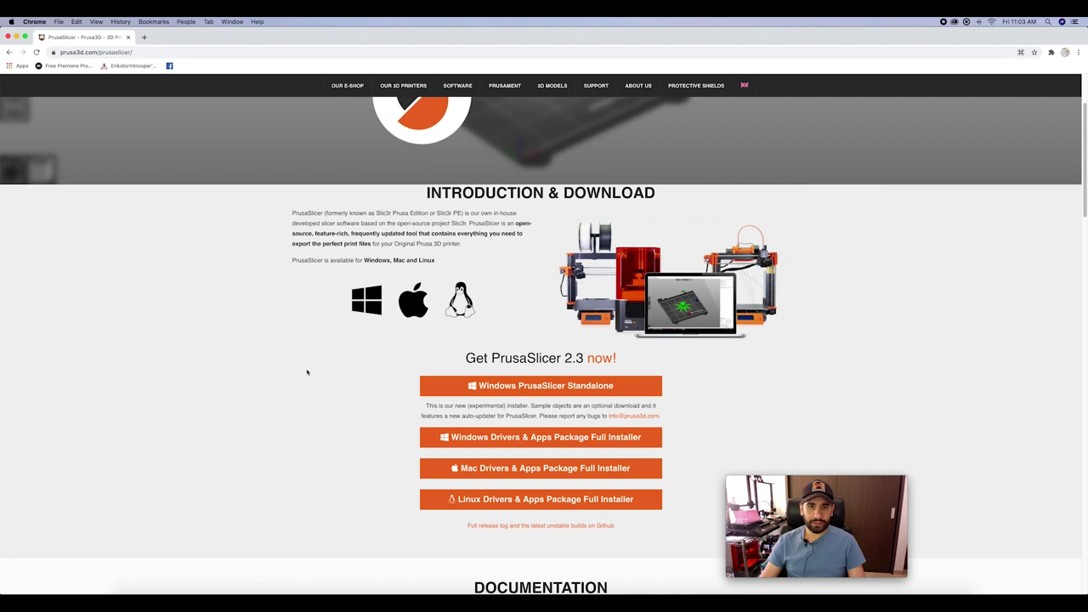
pyautogui.scroll(-1, 592, 331)
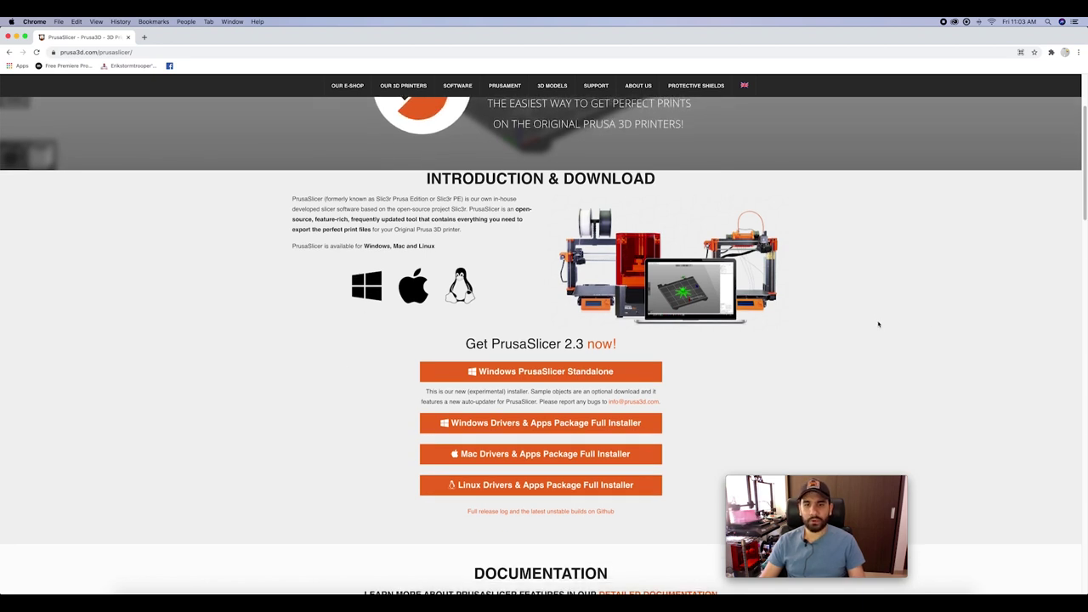
pyautogui.scroll(-2, 888, 328)
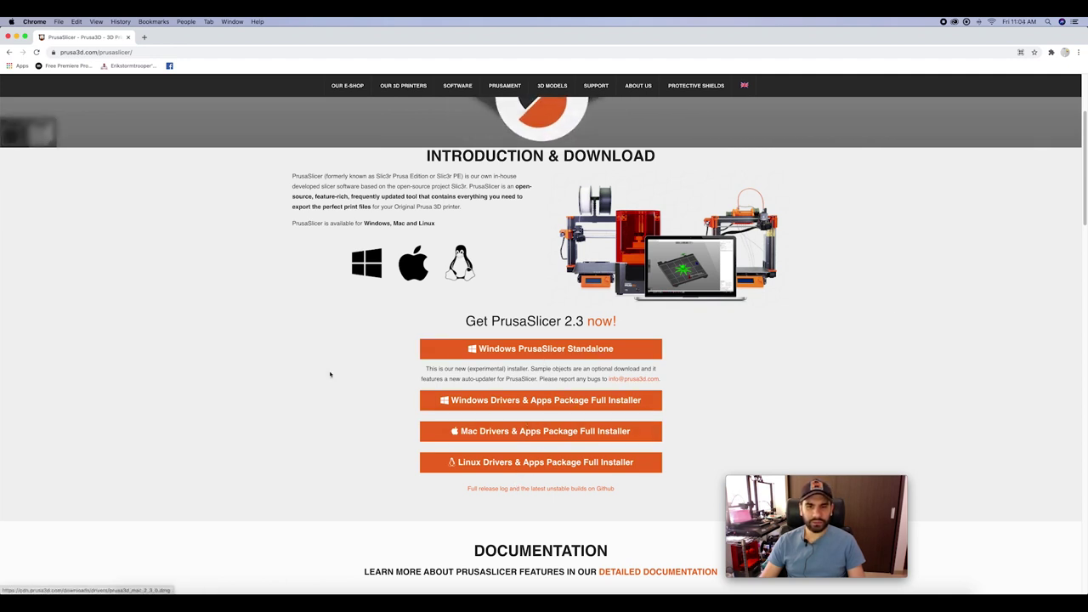
pyautogui.scroll(-1, 330, 381)
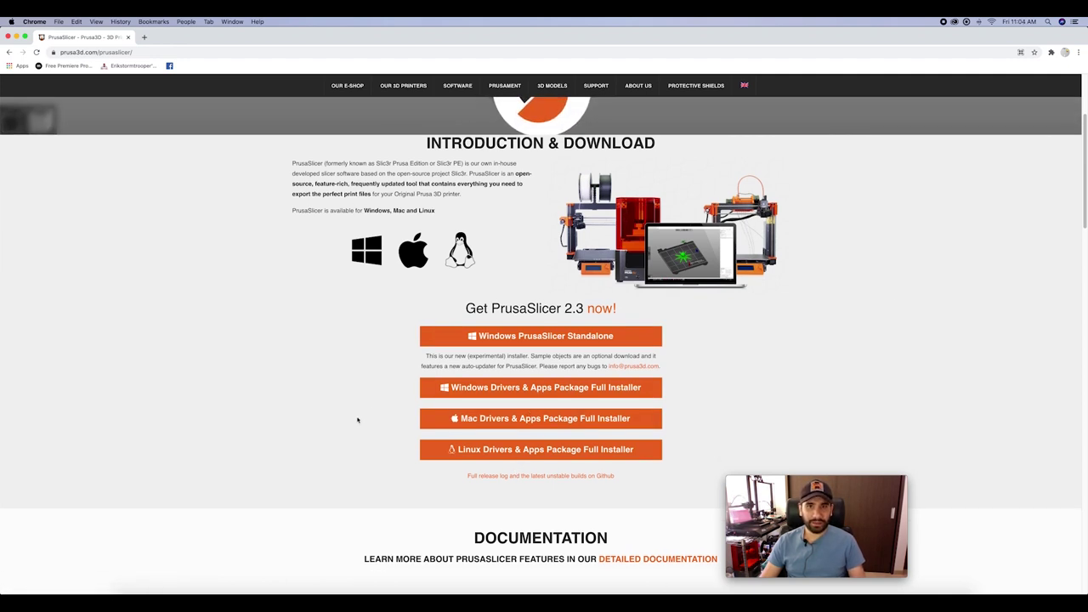
pyautogui.scroll(-1, 322, 405)
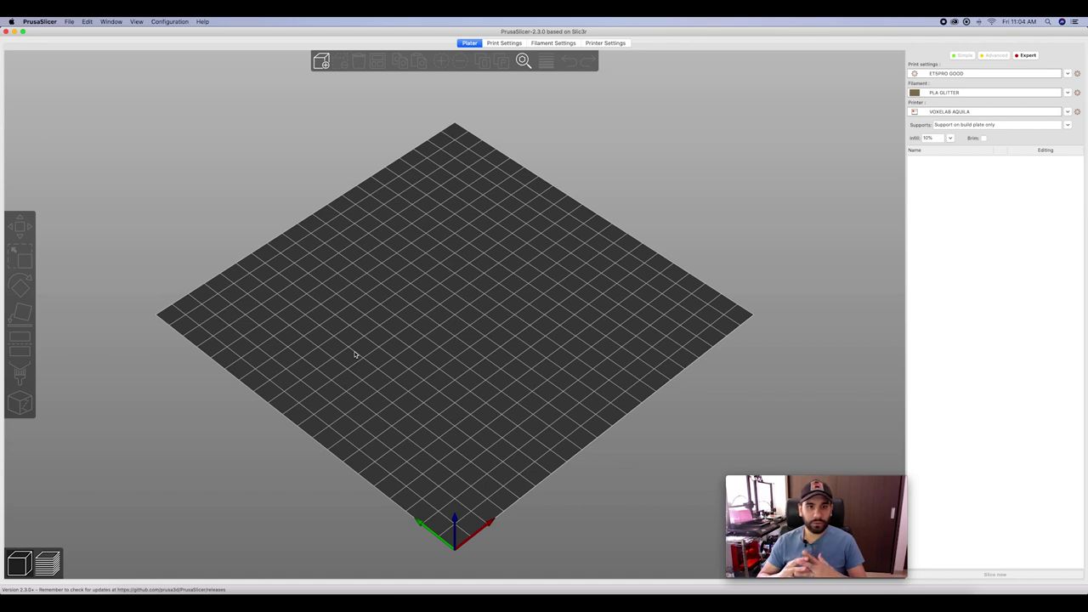
# Step: Switch to PrusaSlicer, try the Simple interface mode, and return to Expert mode
pyautogui.moveTo(416, 398)
pyautogui.mouseDown()
pyautogui.moveTo(443, 392)
pyautogui.moveTo(425, 393)
pyautogui.mouseUp()
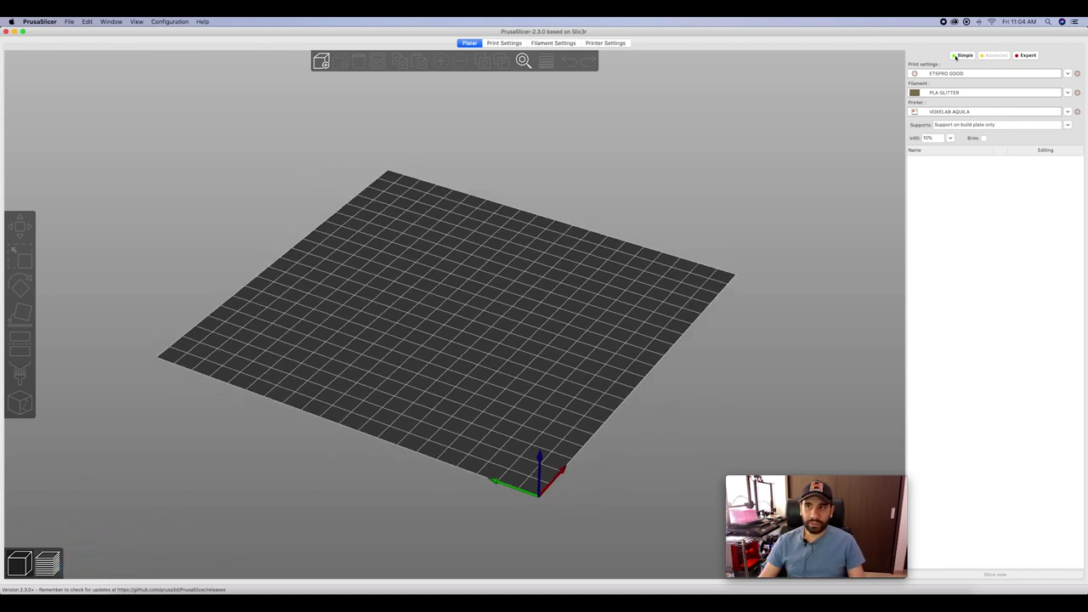
pyautogui.click(966, 55)
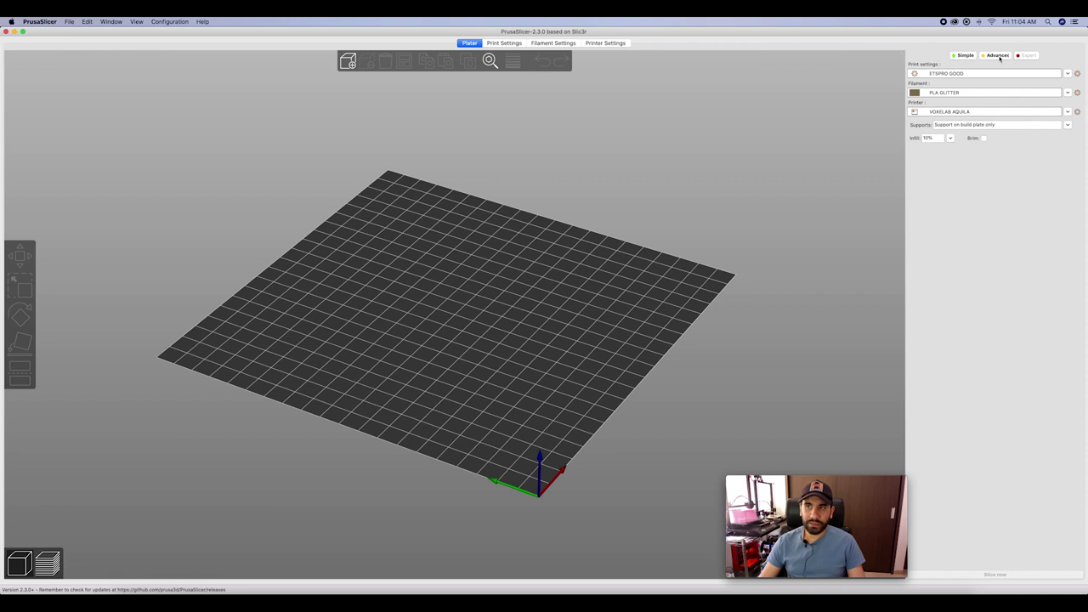
pyautogui.click(1025, 55)
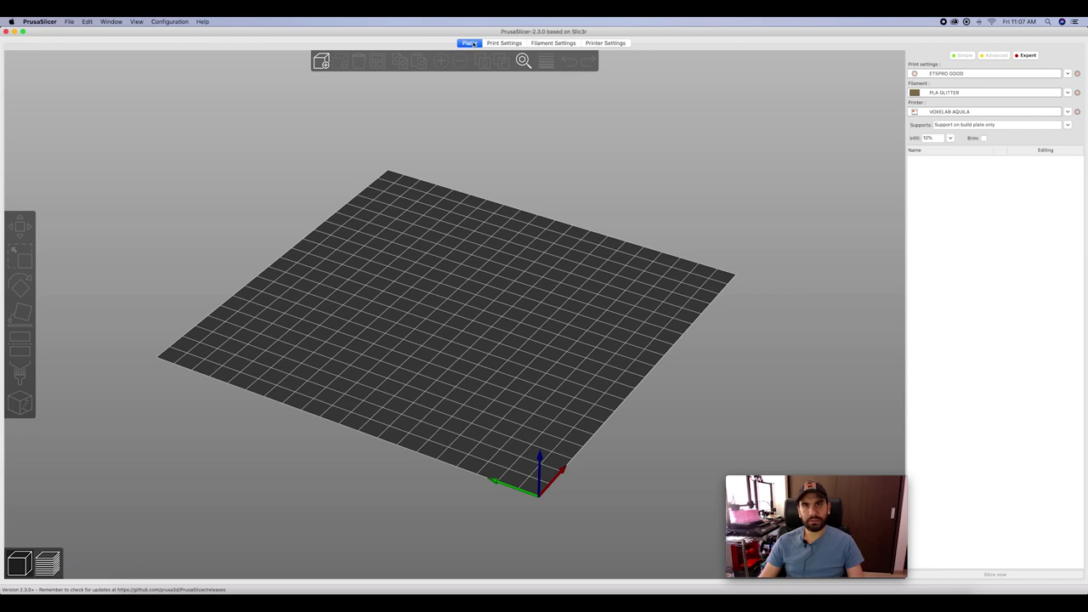
# Step: View the Print Settings, Filament Settings and Printer Settings pages and return to the Plater
pyautogui.moveTo(332, 362); pyautogui.dragTo(446, 347)
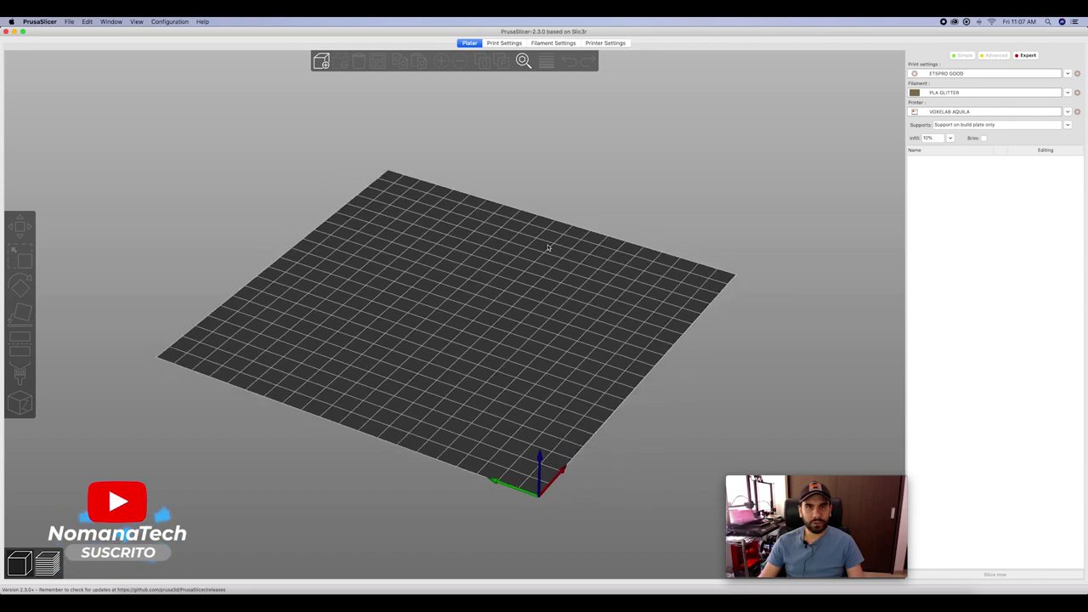
pyautogui.click(509, 43)
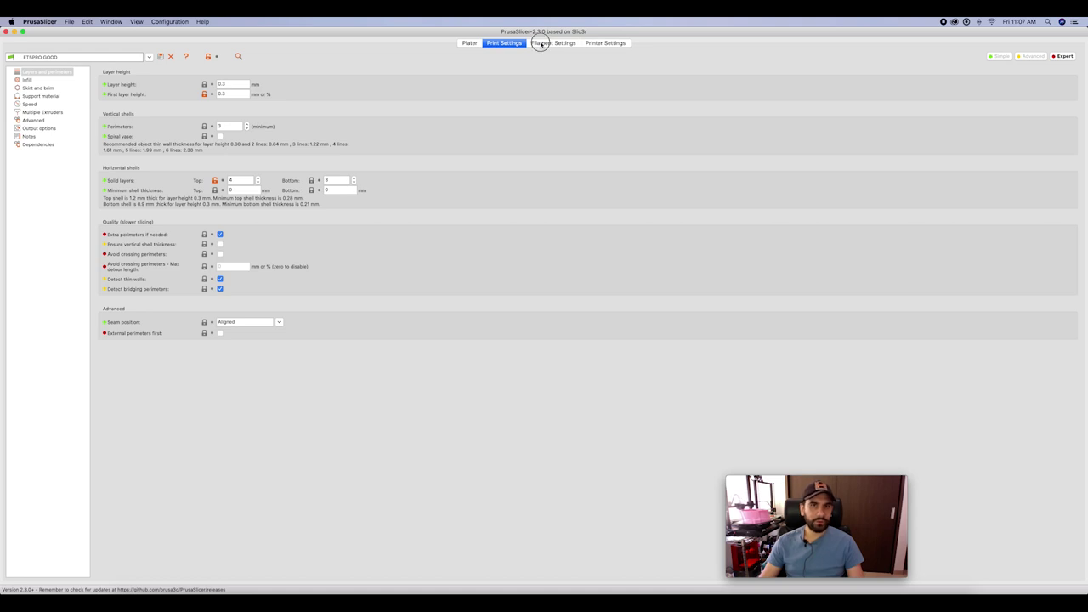
pyautogui.click(541, 43)
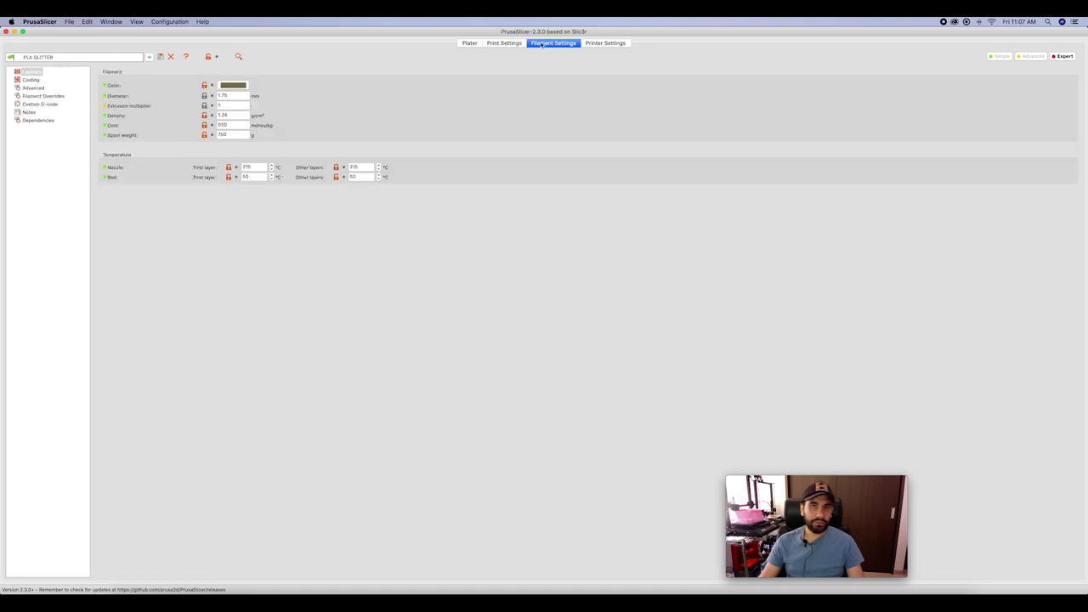
pyautogui.click(609, 44)
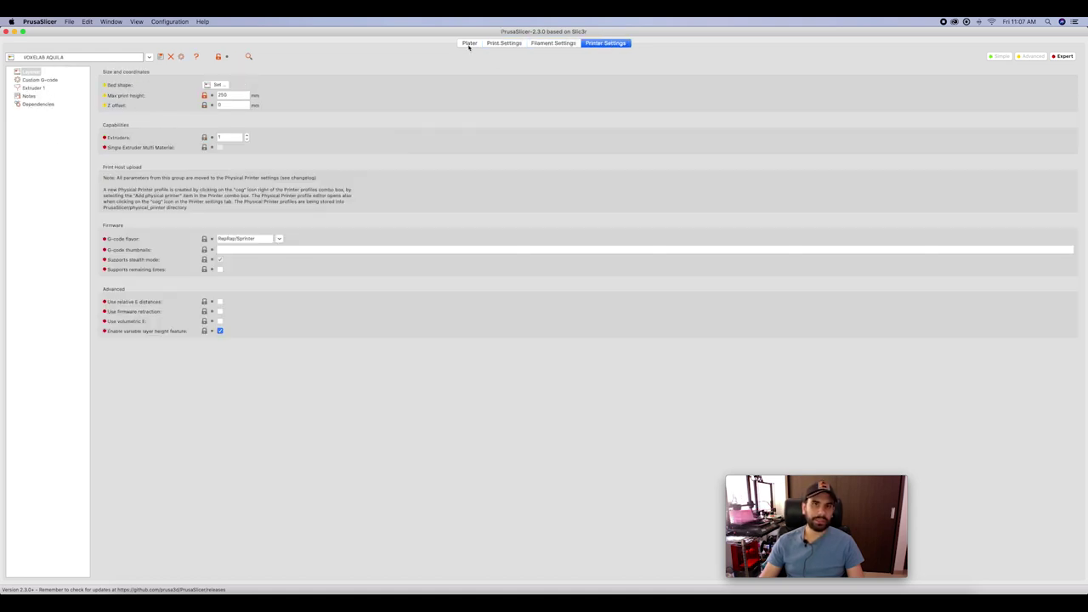
pyautogui.click(470, 44)
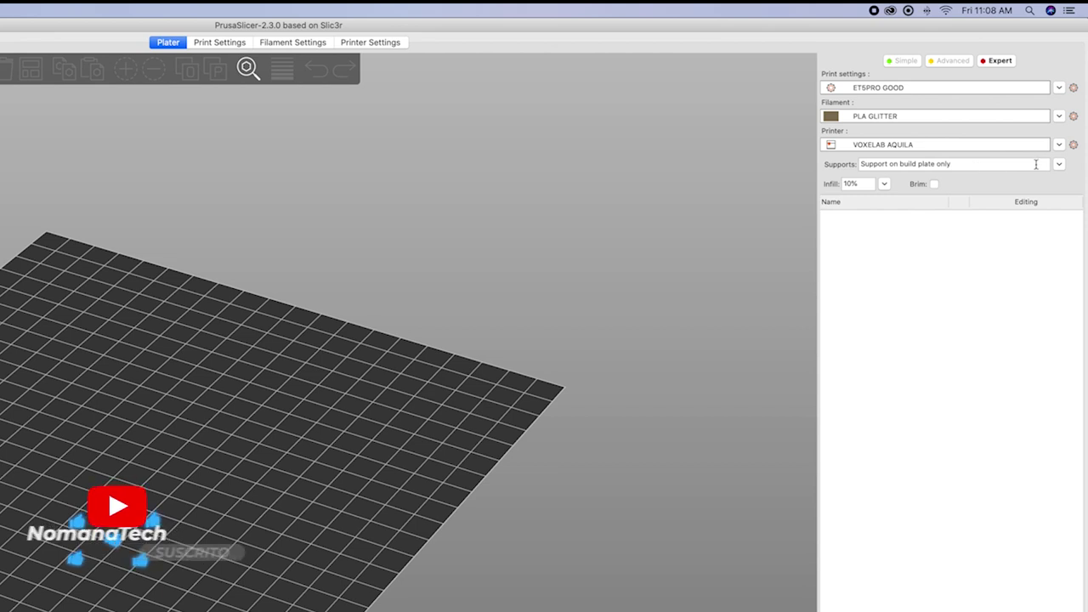
# Step: Review the available support generation options without changing the current choice
pyautogui.click(1059, 163)
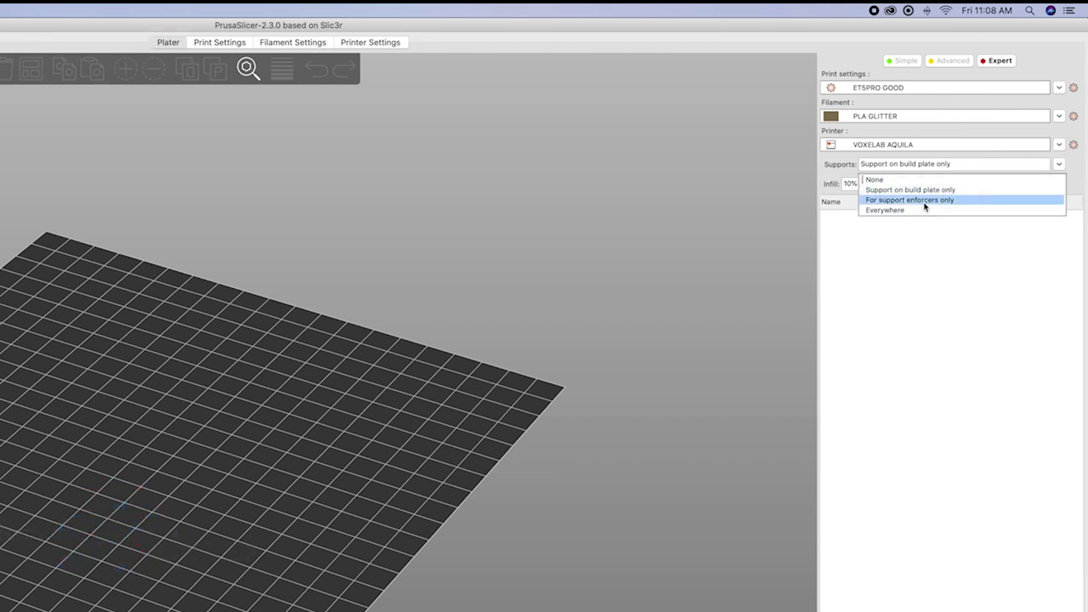
pyautogui.click(840, 165)
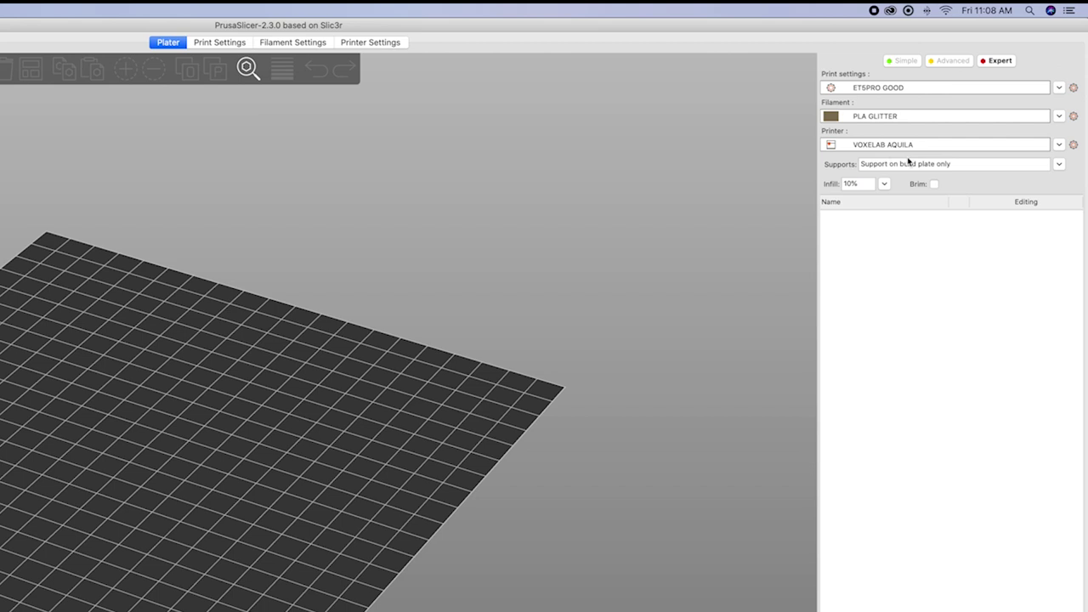
pyautogui.click(1061, 166)
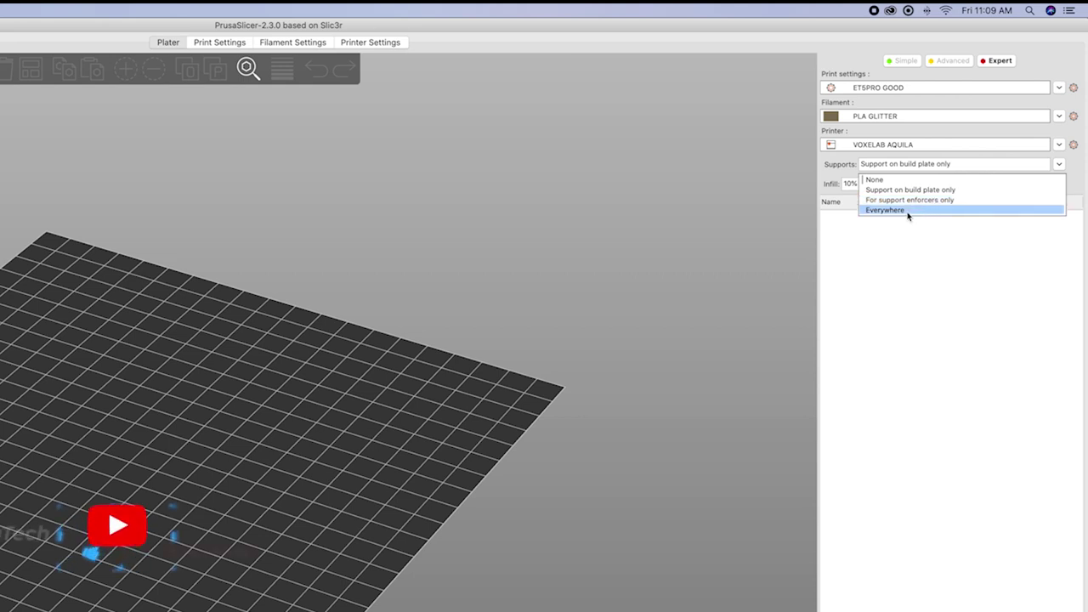
pyautogui.click(872, 221)
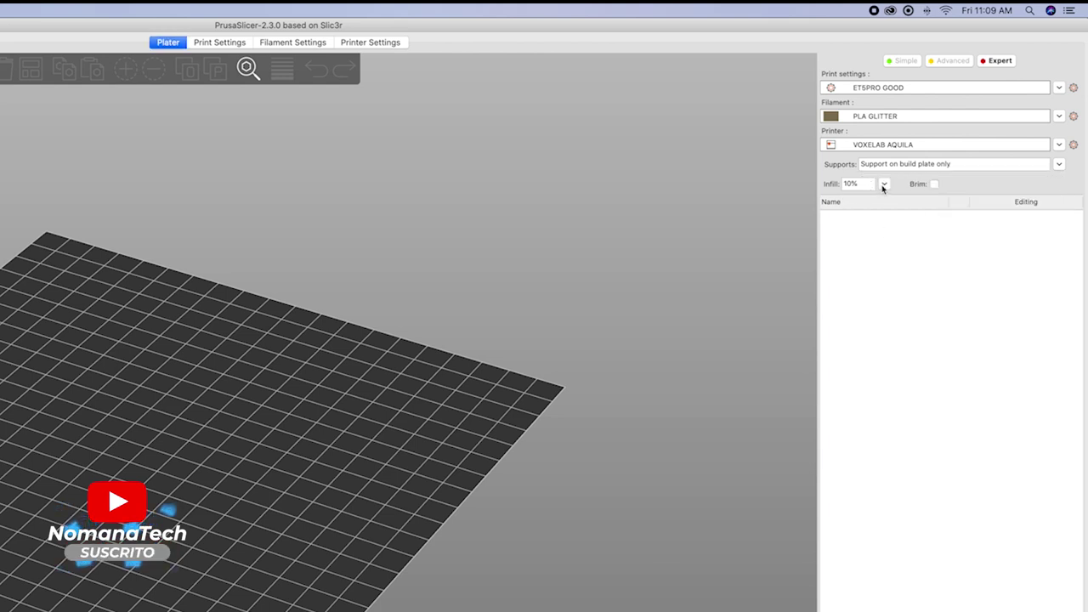
# Step: Review the selectable infill percentages and the brim option, leaving both as they are
pyautogui.click(884, 184)
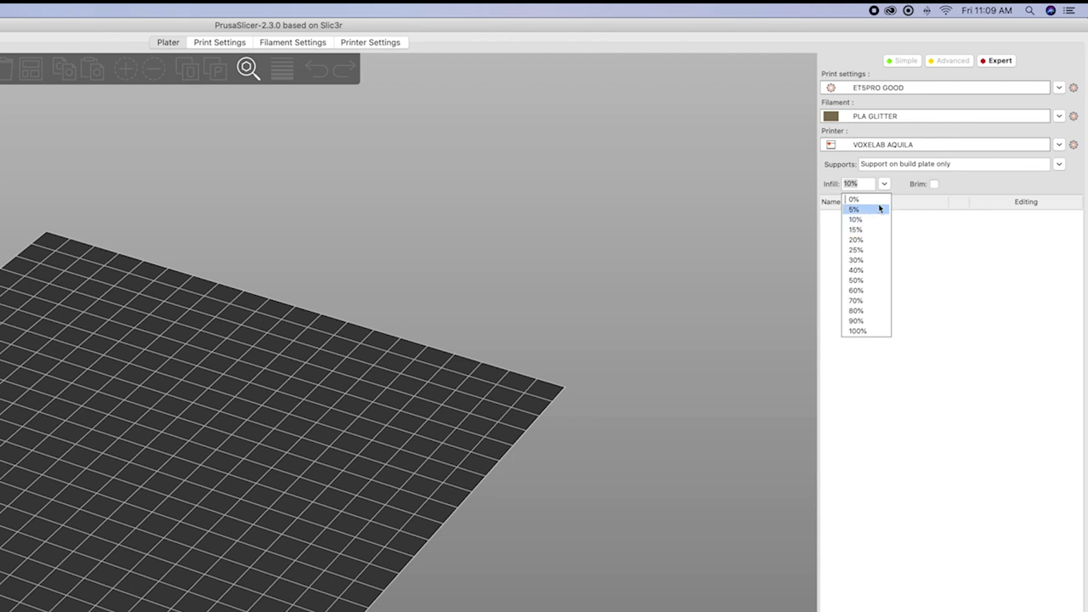
pyautogui.click(918, 186)
pyautogui.click(934, 185)
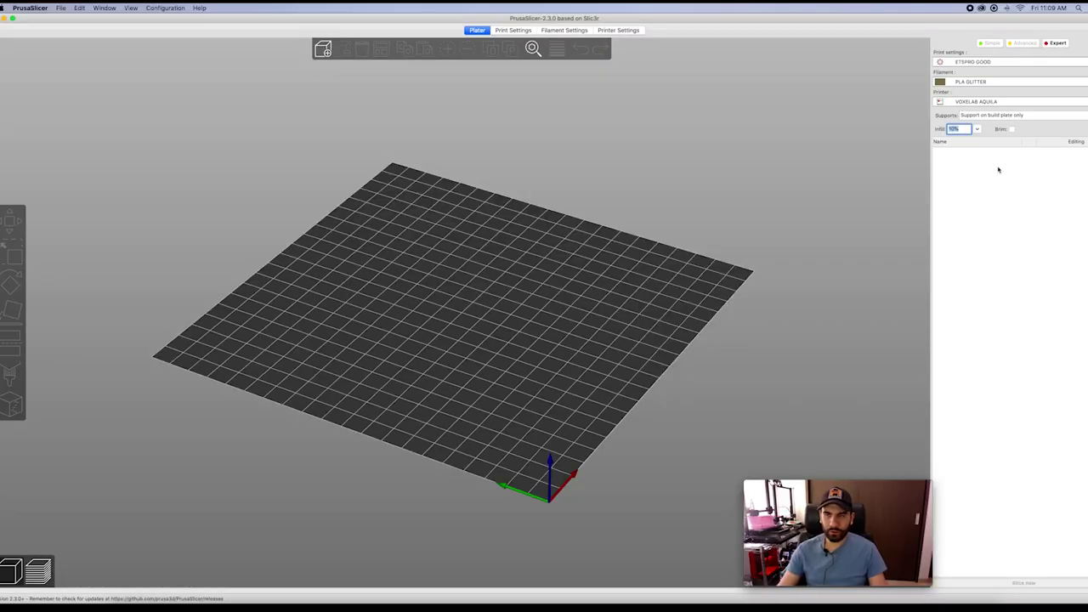
pyautogui.click(989, 195)
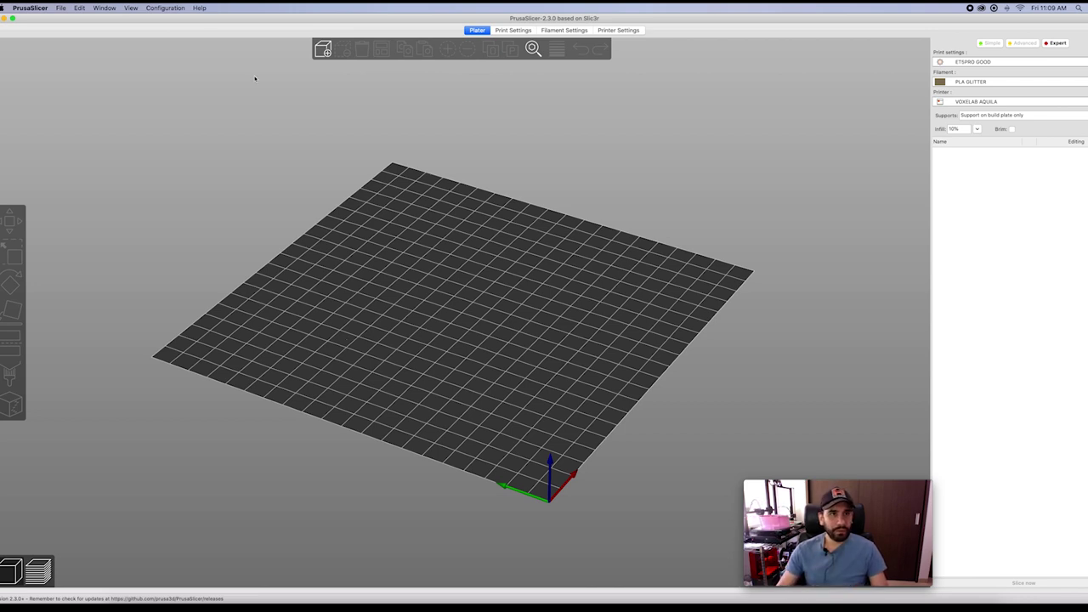
# Step: Open the Configuration Assistant and reposition its window over the build plate
pyautogui.click(171, 10)
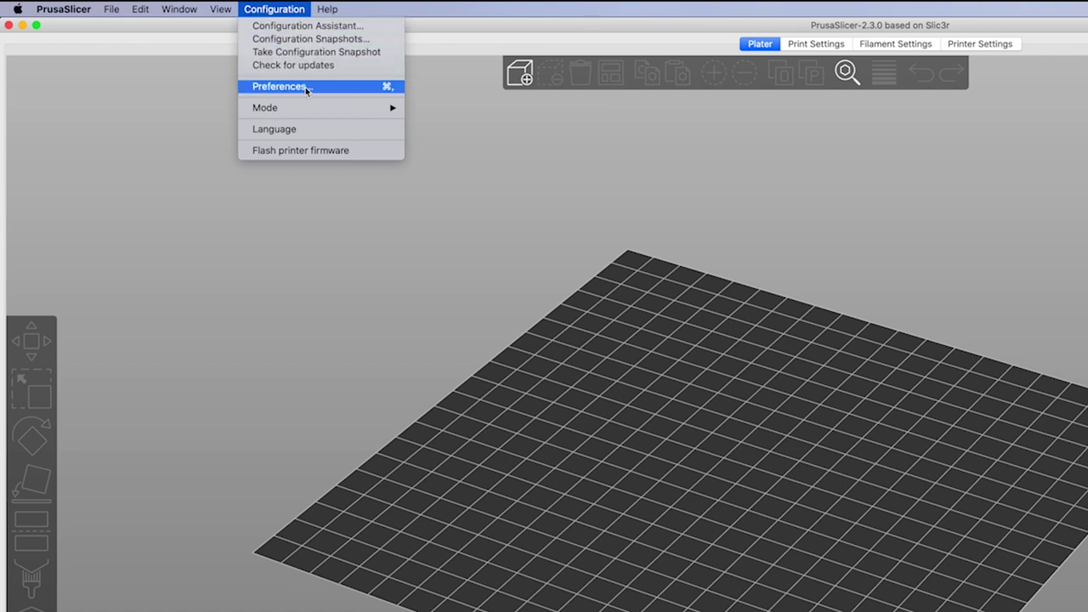
pyautogui.click(286, 27)
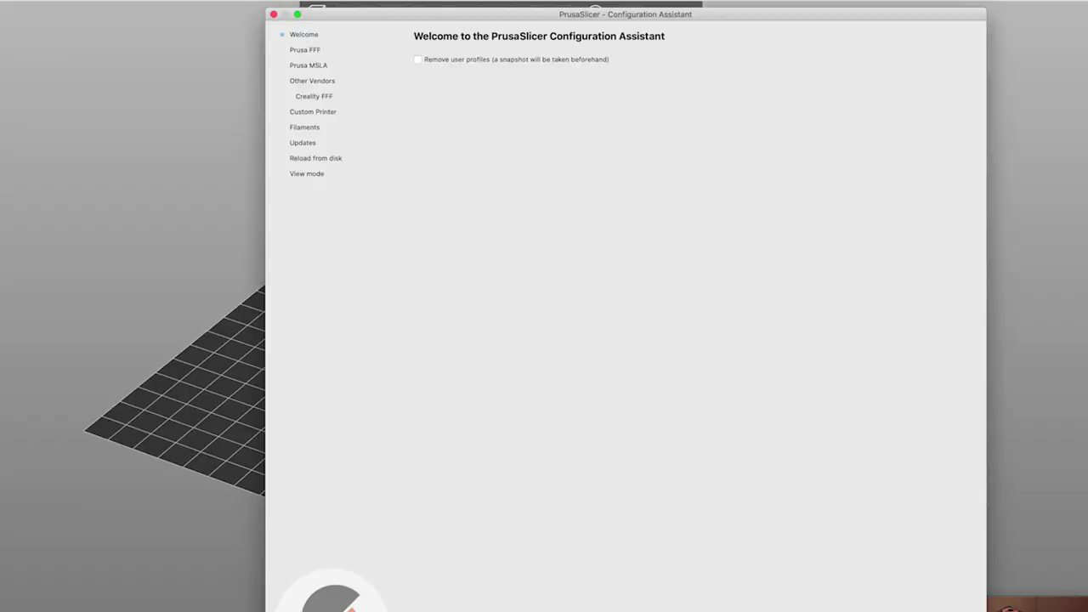
pyautogui.moveTo(686, 22); pyautogui.dragTo(573, 32)
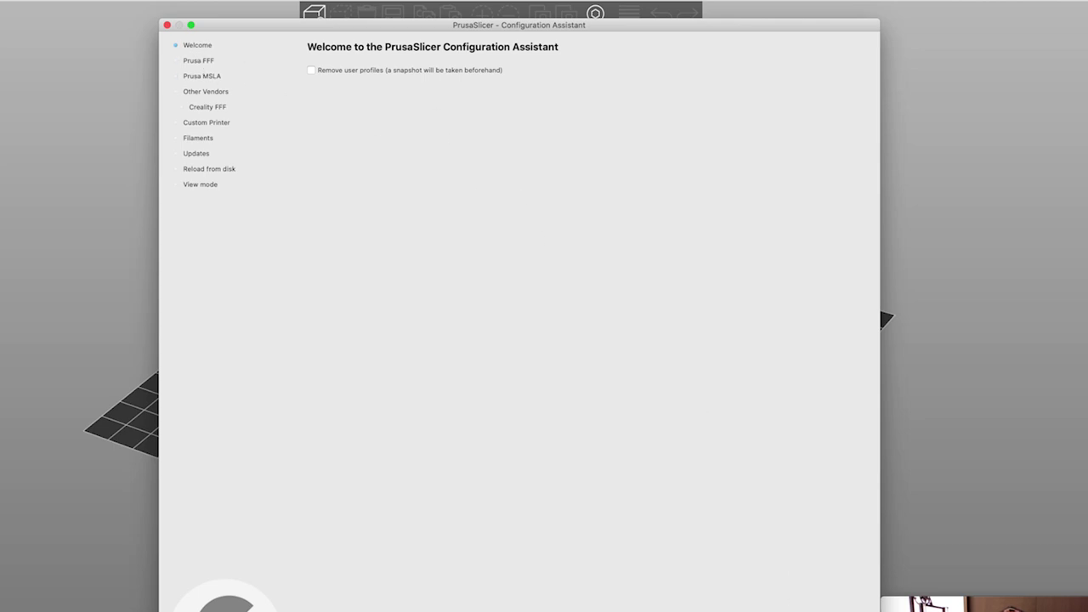
# Step: Examine the Prusa FFF printer families and their nozzle choices in the Configuration Assistant
pyautogui.click(198, 61)
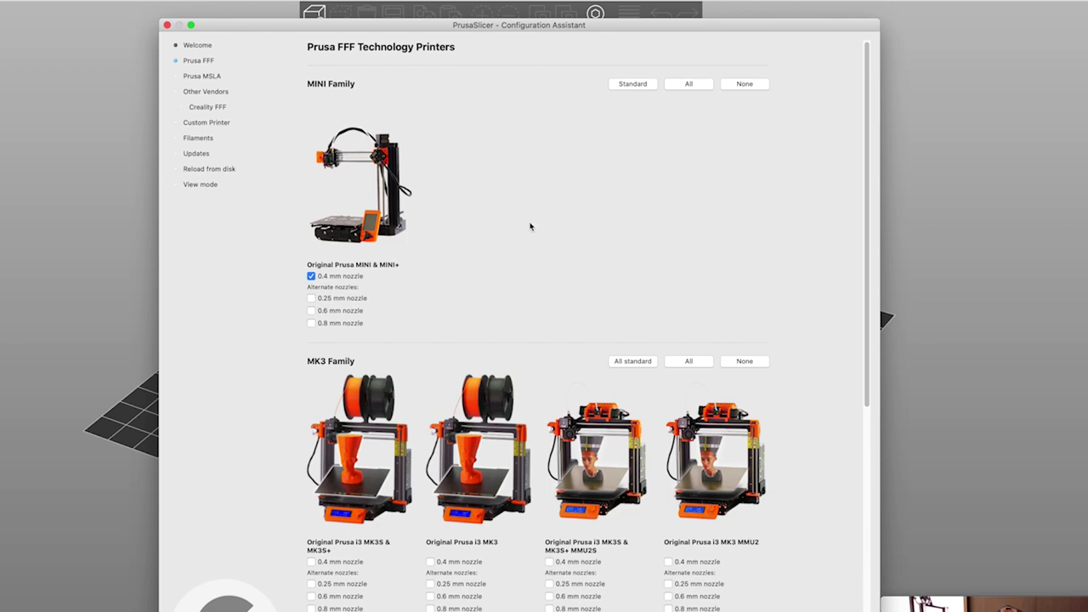
pyautogui.scroll(-3, 531, 227)
pyautogui.scroll(3, 601, 224)
pyautogui.scroll(-1, 625, 247)
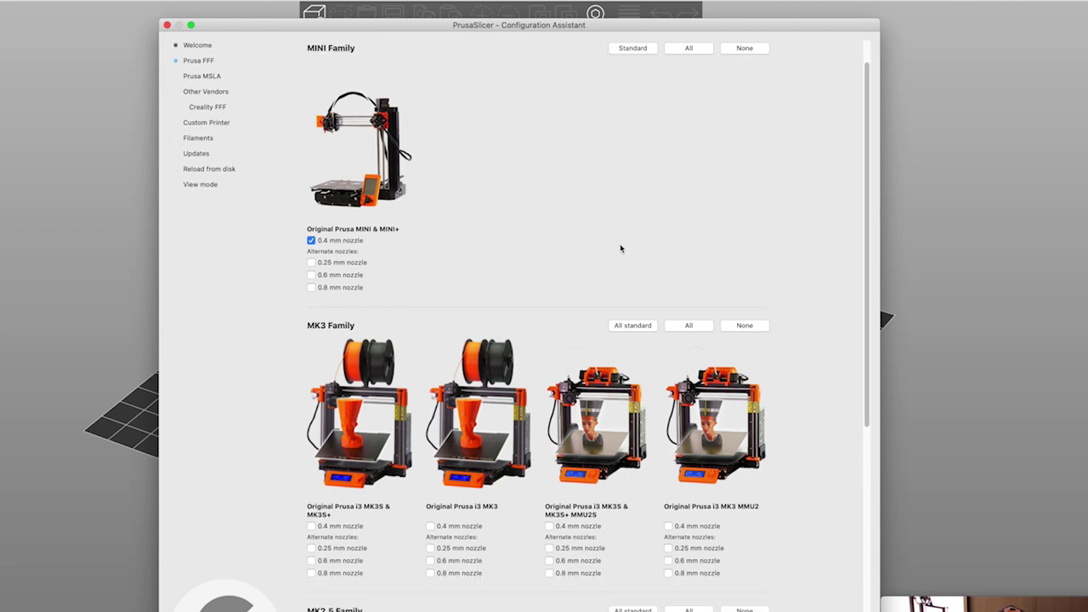
pyautogui.scroll(-2, 500, 343)
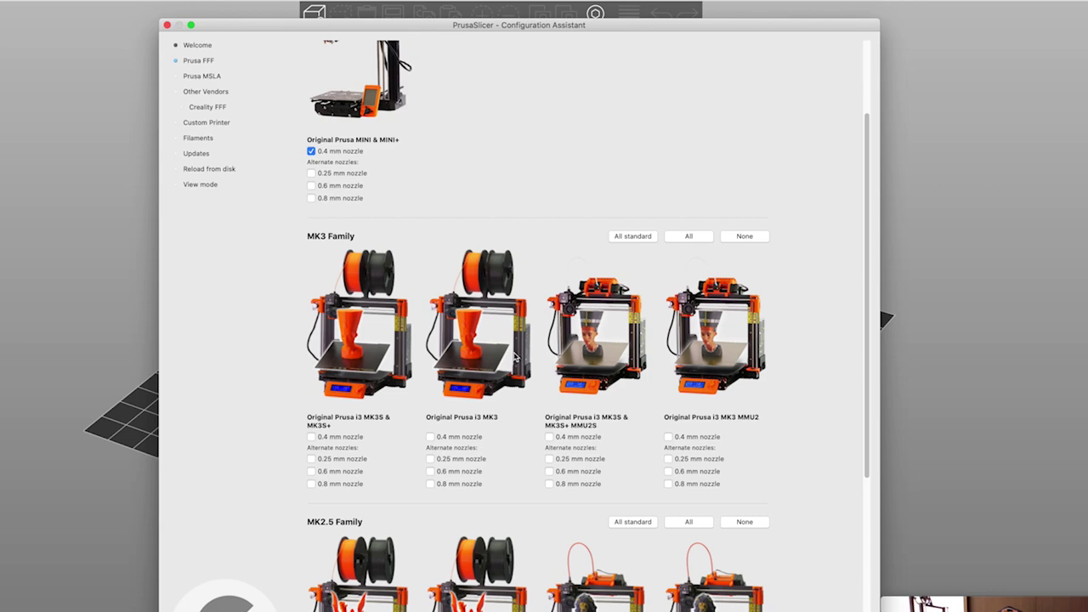
pyautogui.scroll(-1, 514, 357)
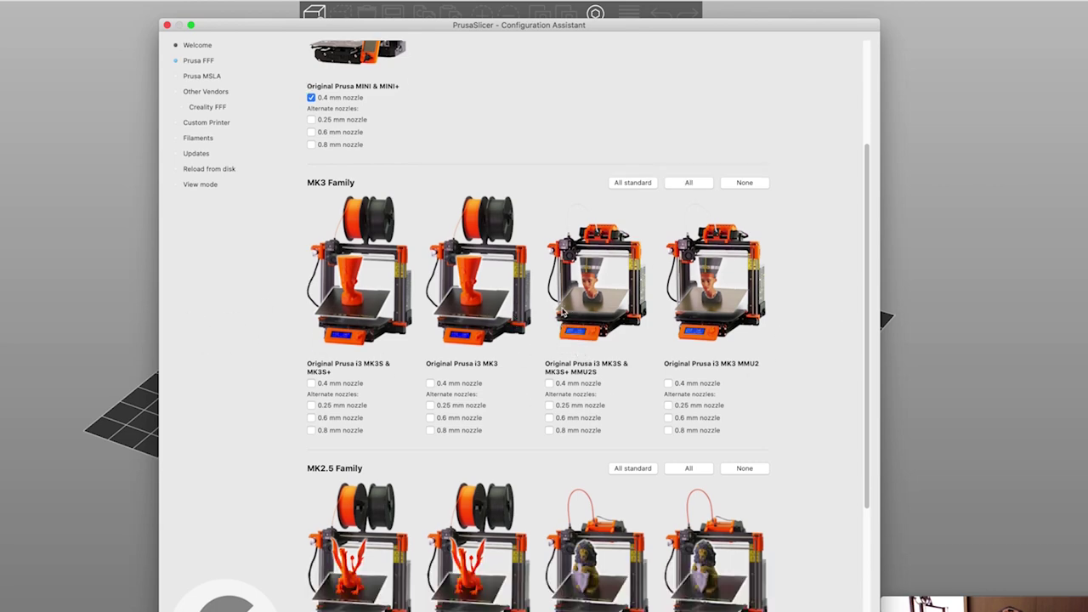
pyautogui.scroll(-3, 562, 313)
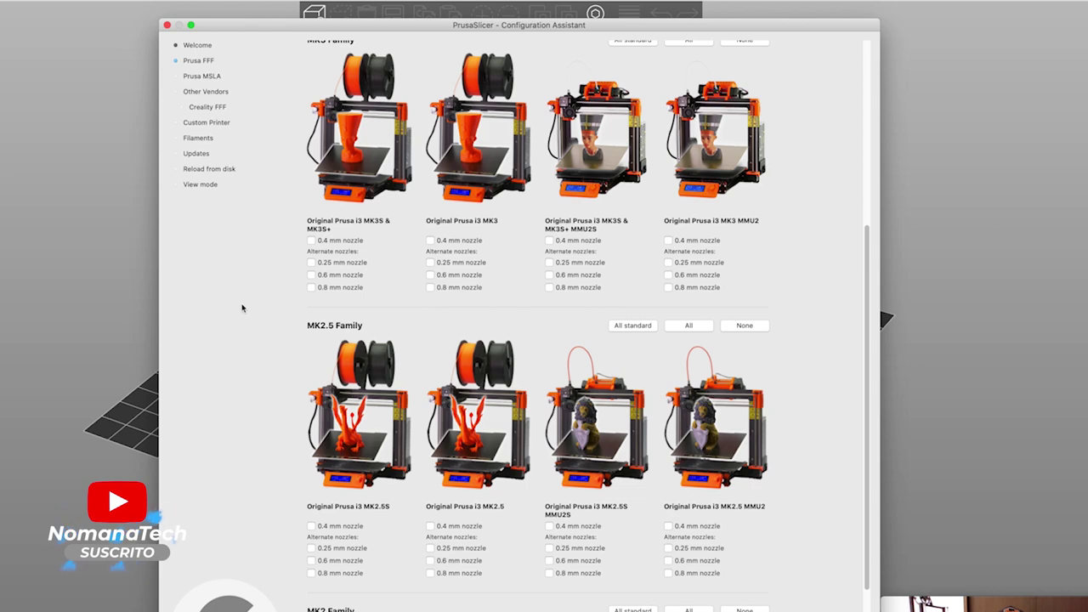
pyautogui.scroll(1, 255, 306)
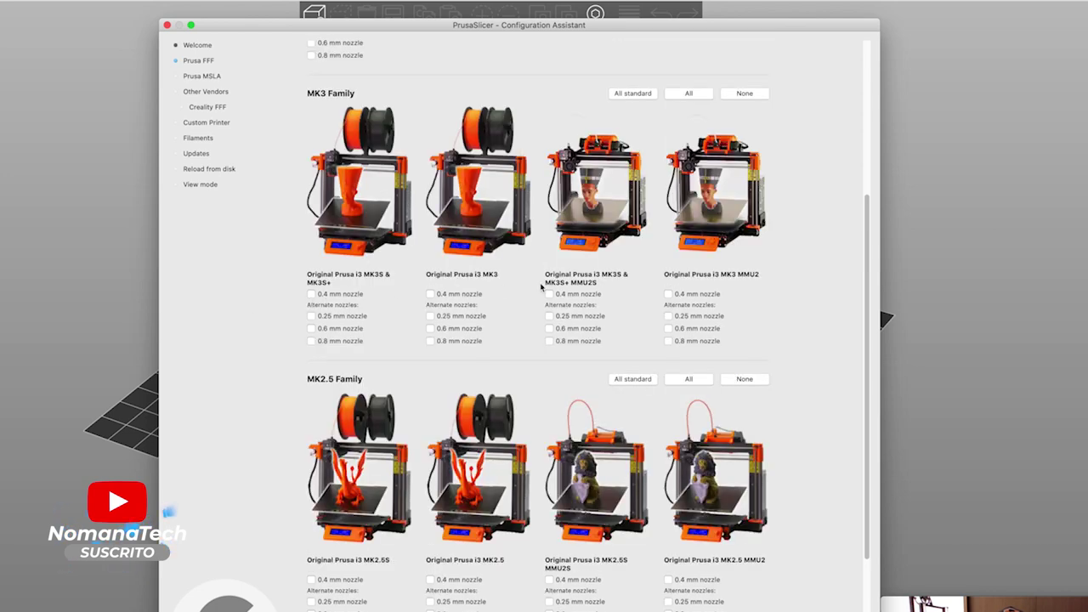
# Step: Select the 0.4, 0.25 and 0.8 mm nozzles for the Original Prusa i3 MK3S & MK3S+ and clear them again
pyautogui.click(311, 294)
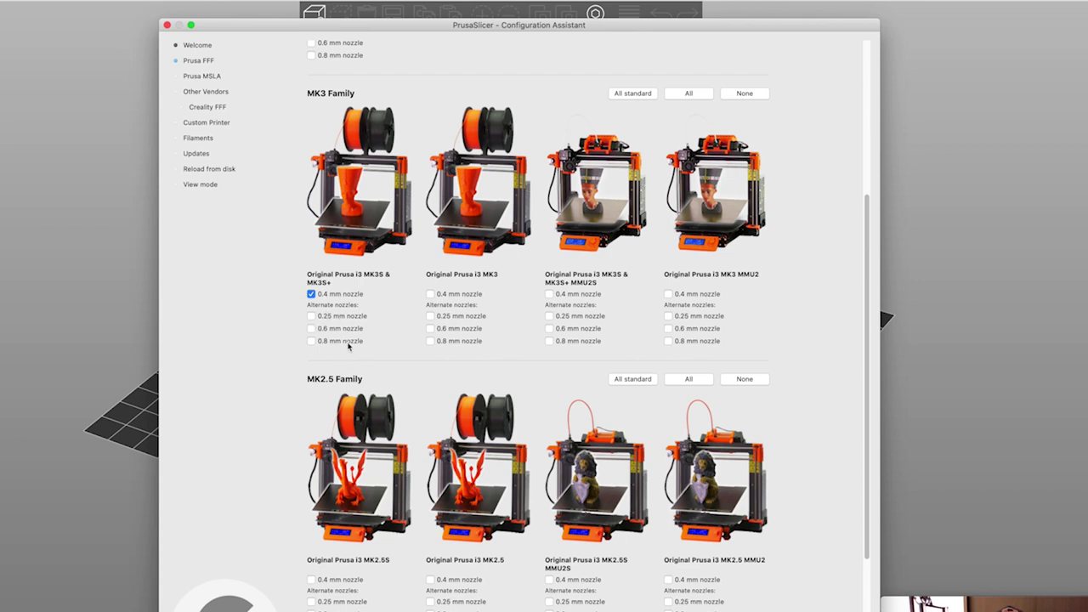
pyautogui.click(311, 315)
pyautogui.click(311, 340)
pyautogui.click(311, 340)
pyautogui.click(312, 316)
pyautogui.click(312, 297)
pyautogui.scroll(-5, 641, 323)
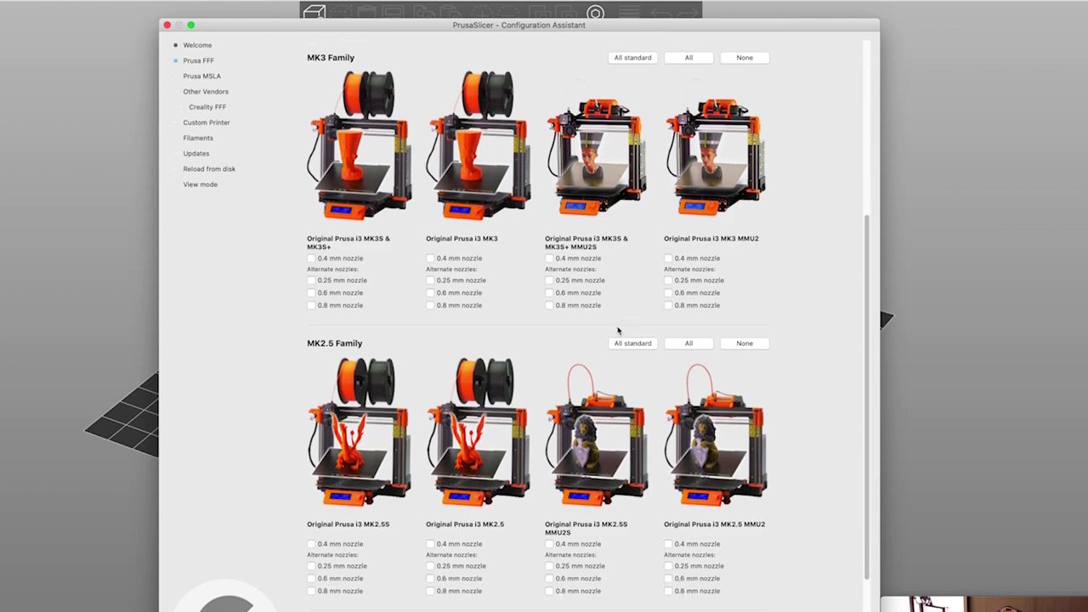
# Step: Review the remaining Prusa FFF families and the Prusa MSLA printer, and open the list of other vendors
pyautogui.scroll(-1, 709, 349)
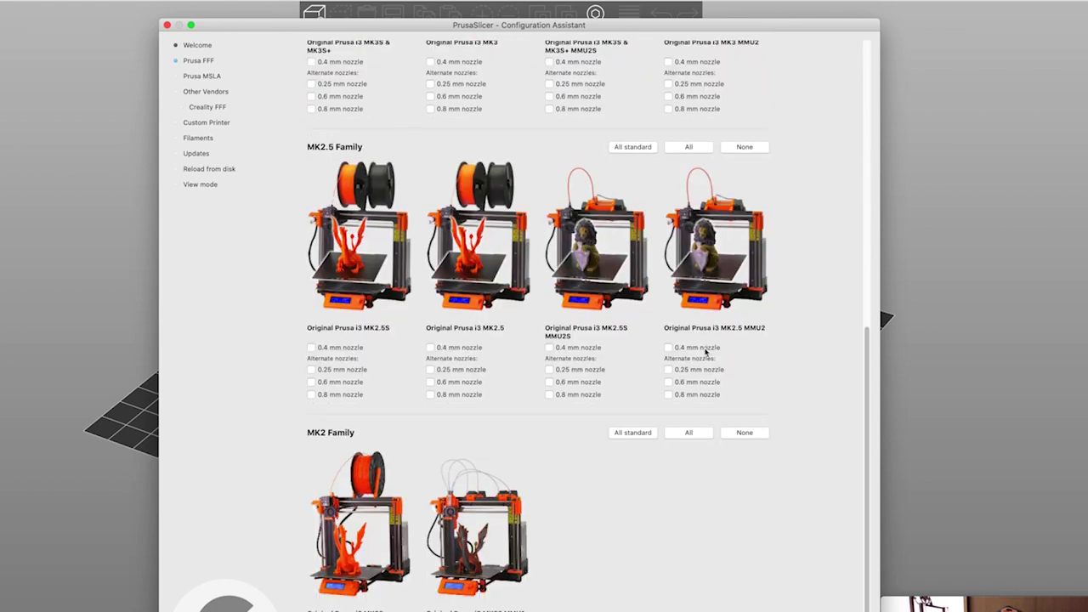
pyautogui.scroll(10, 654, 344)
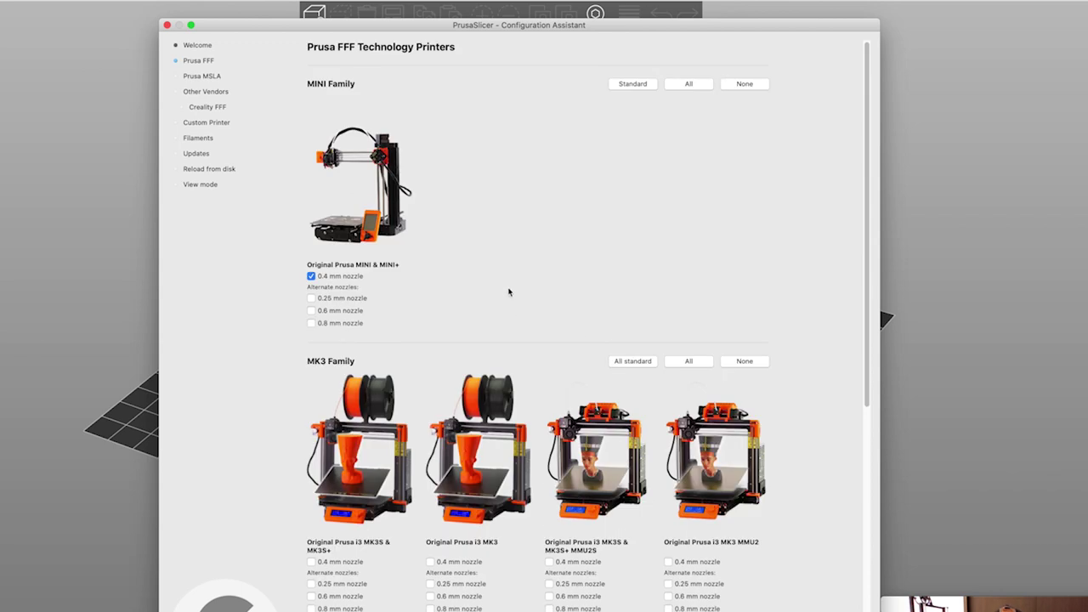
pyautogui.click(211, 77)
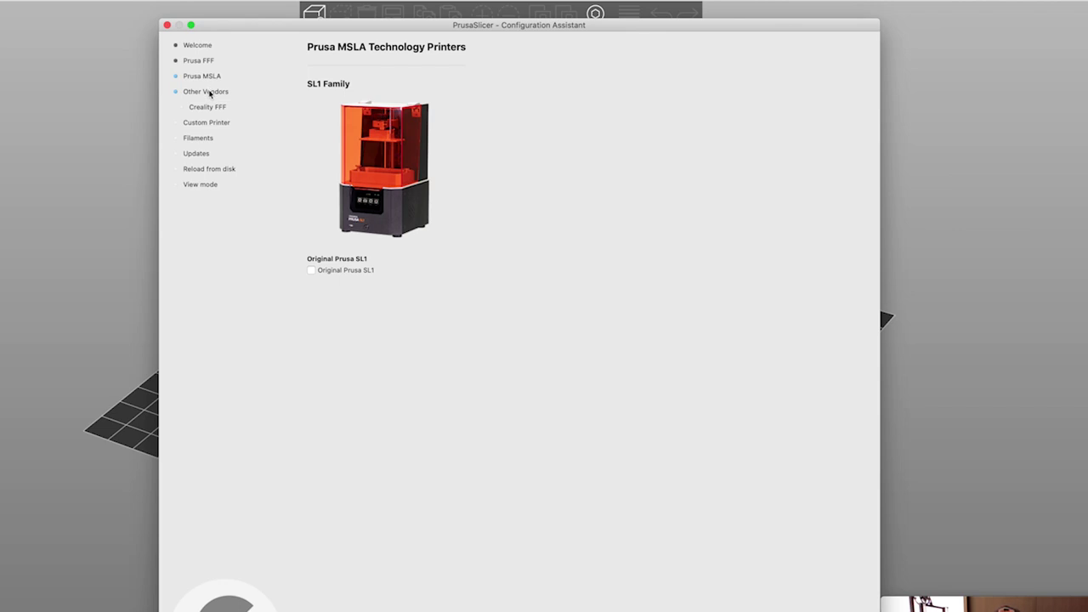
pyautogui.click(208, 92)
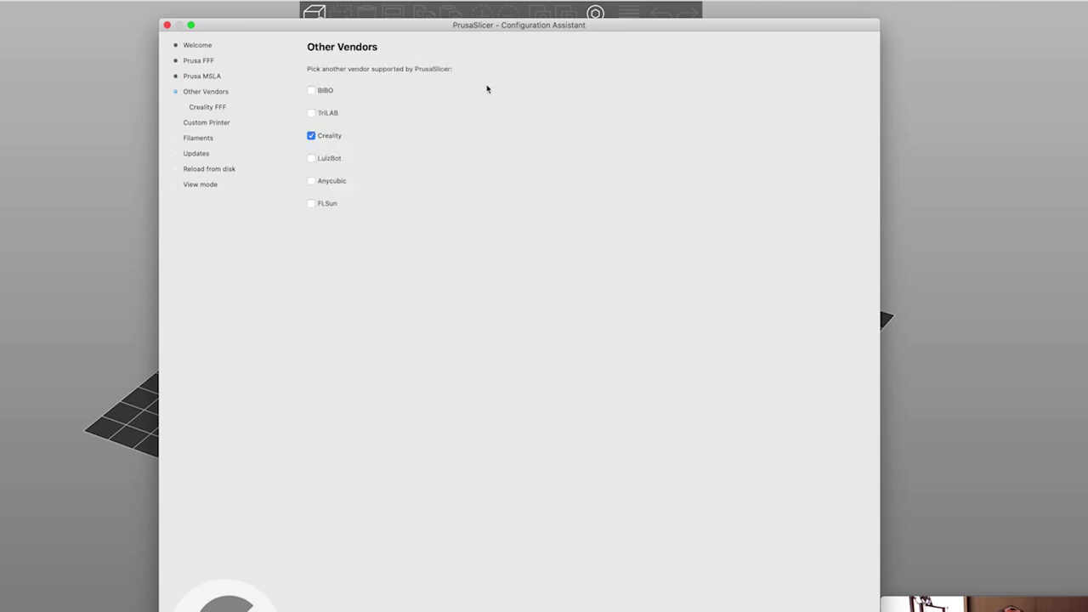
# Step: Select the BIBO vendor and clear it again, and clear and reselect the Creality vendor
pyautogui.click(311, 90)
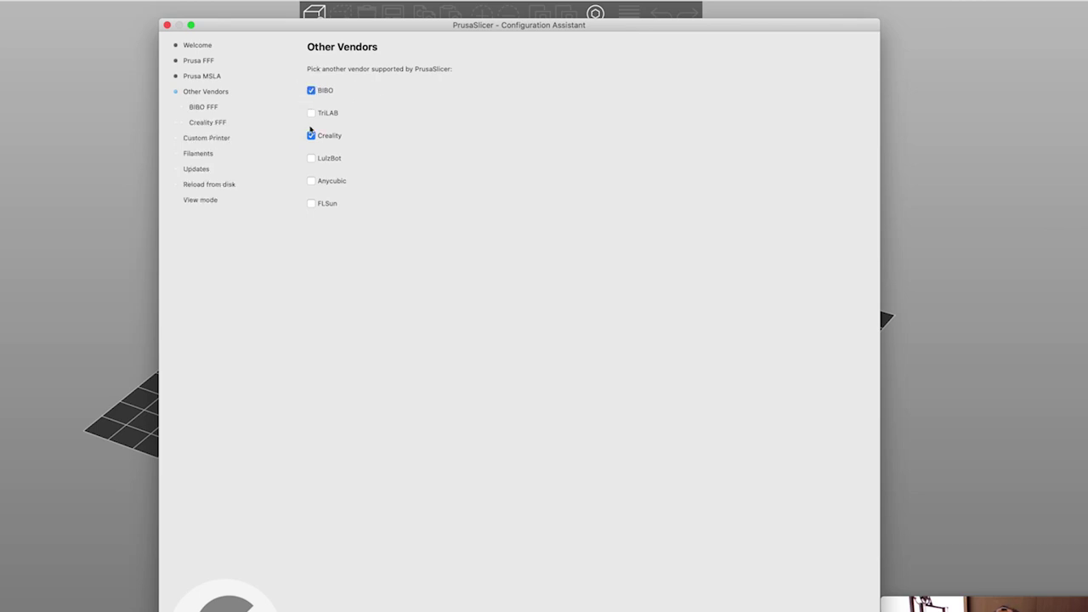
pyautogui.click(312, 92)
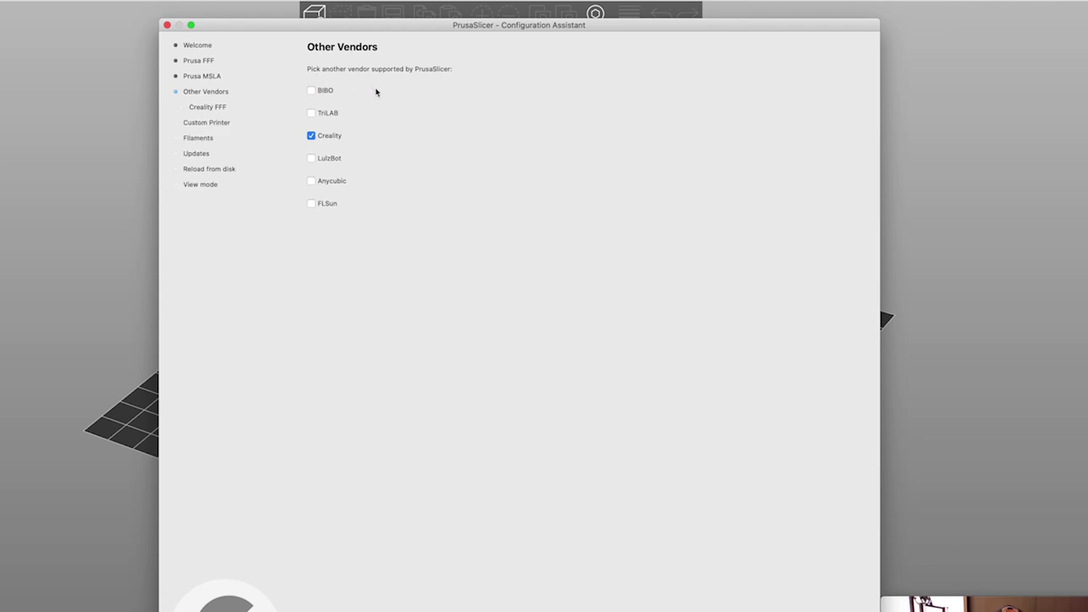
pyautogui.click(312, 136)
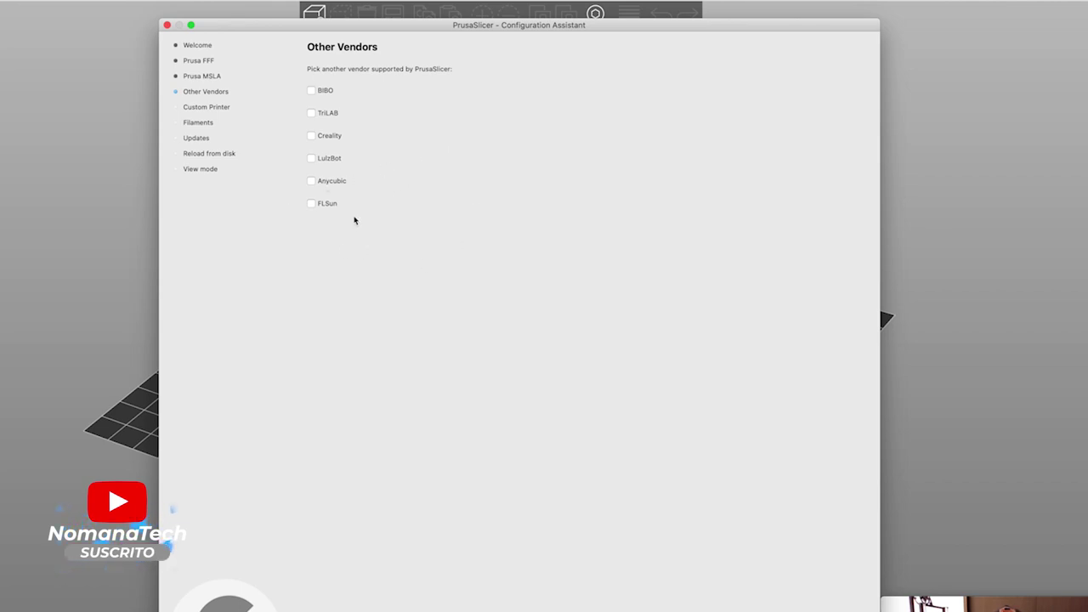
pyautogui.click(311, 136)
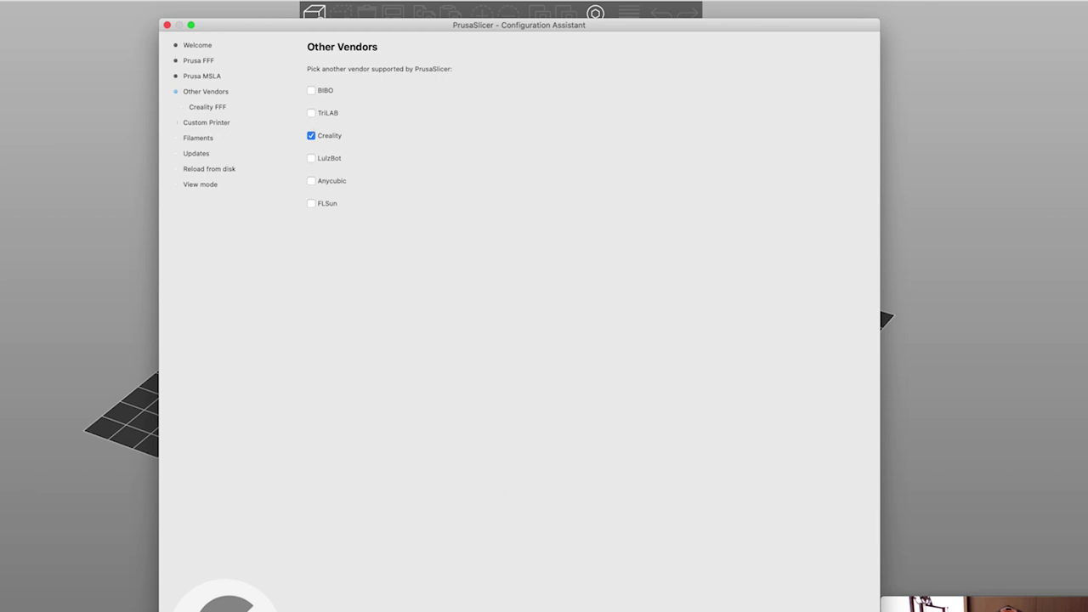
# Step: Examine the Creality FFF printers offered in the ENDER and CR families
pyautogui.press('Return')
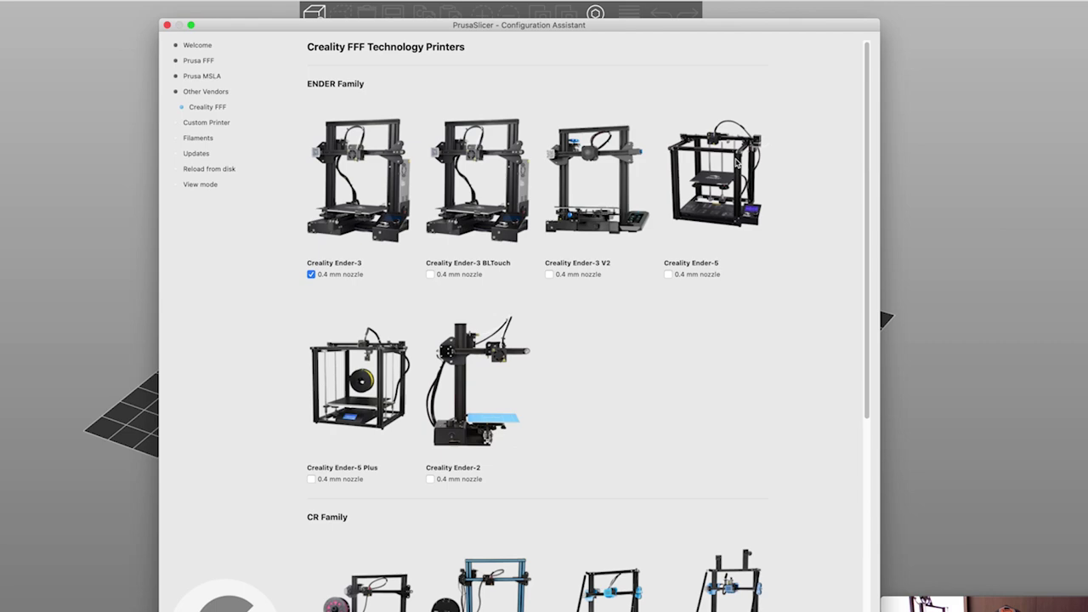
pyautogui.scroll(-5, 685, 376)
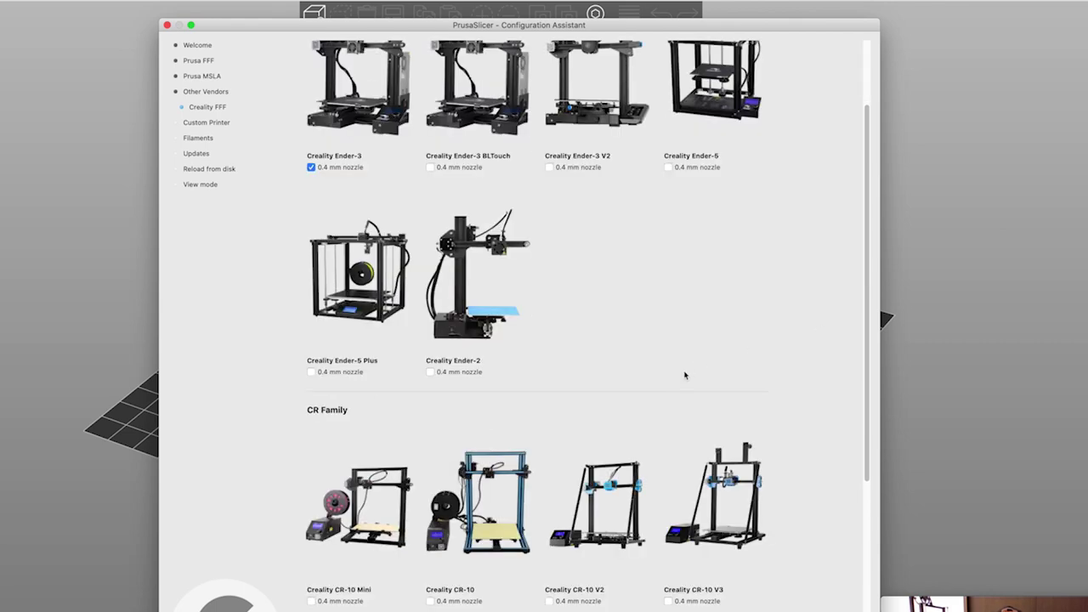
pyautogui.scroll(-2, 791, 343)
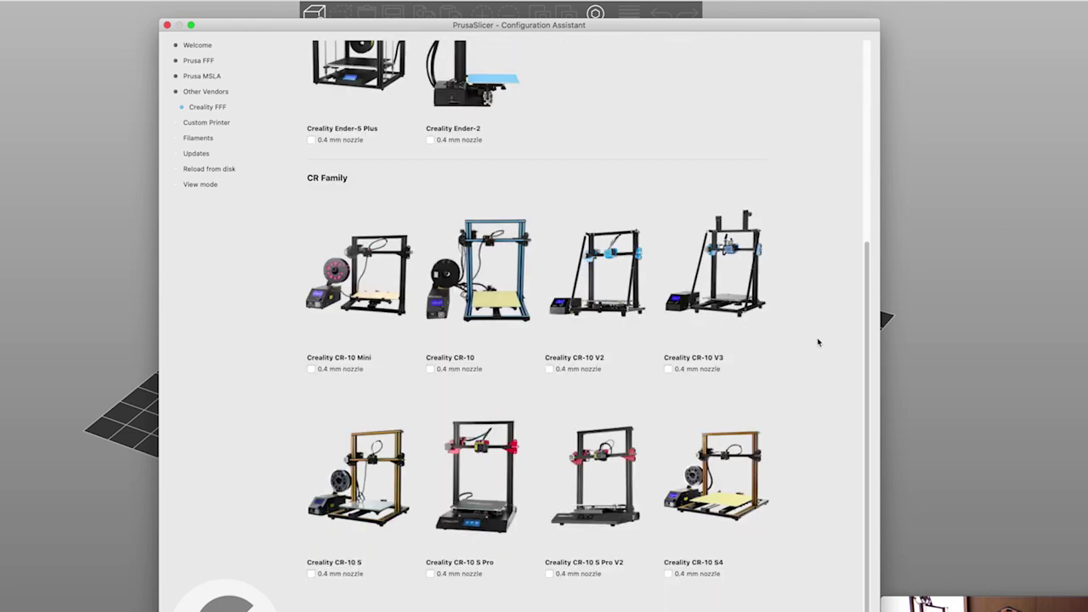
pyautogui.scroll(-3, 778, 373)
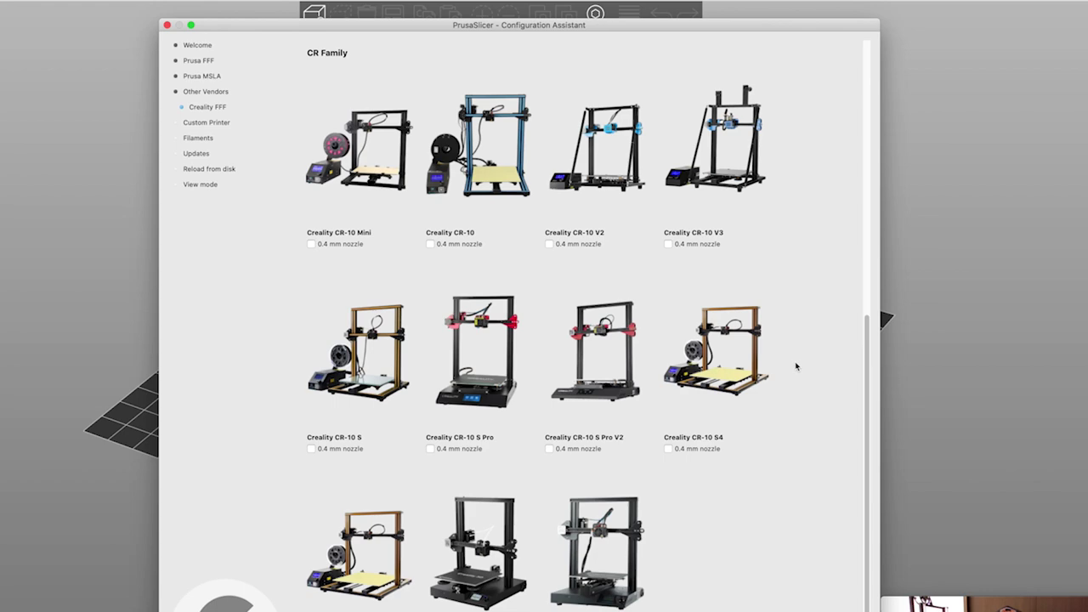
pyautogui.scroll(10, 791, 357)
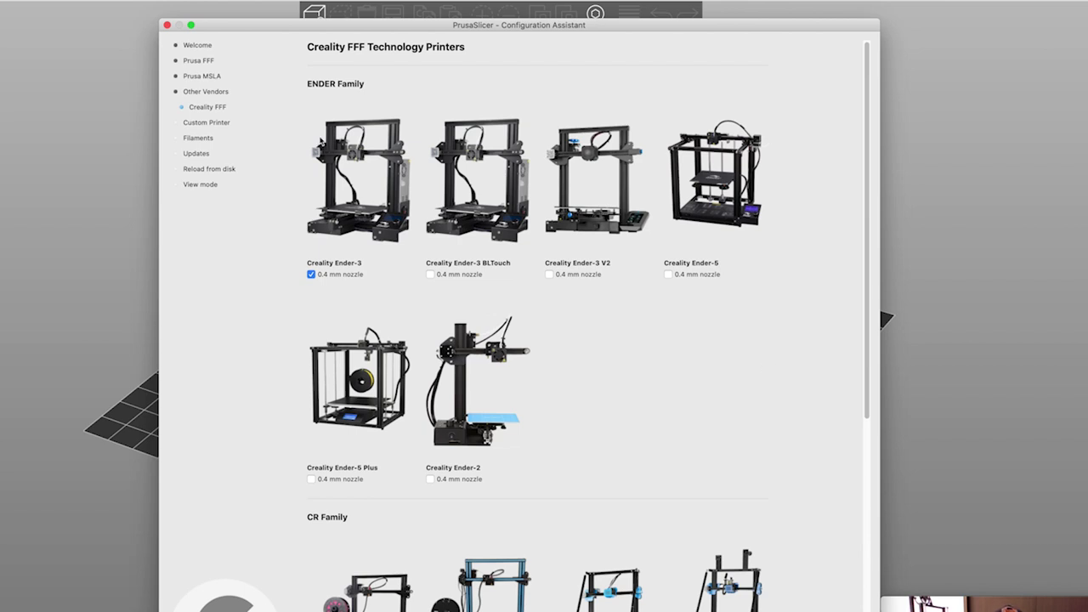
# Step: Deselect the Creality vendor and enable the definition of a custom printer profile
pyautogui.click(210, 99)
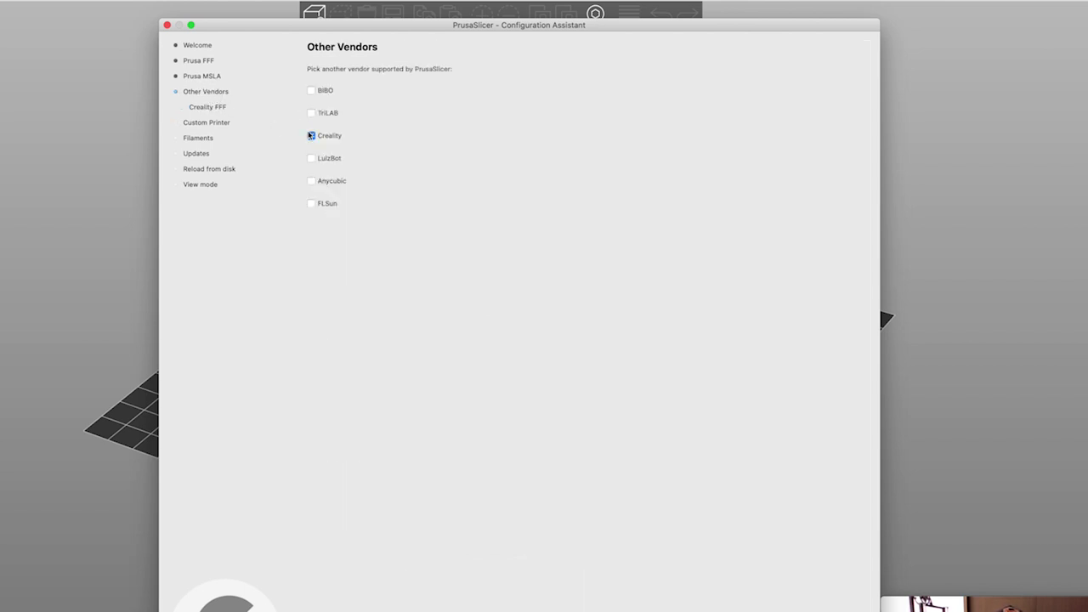
pyautogui.click(311, 135)
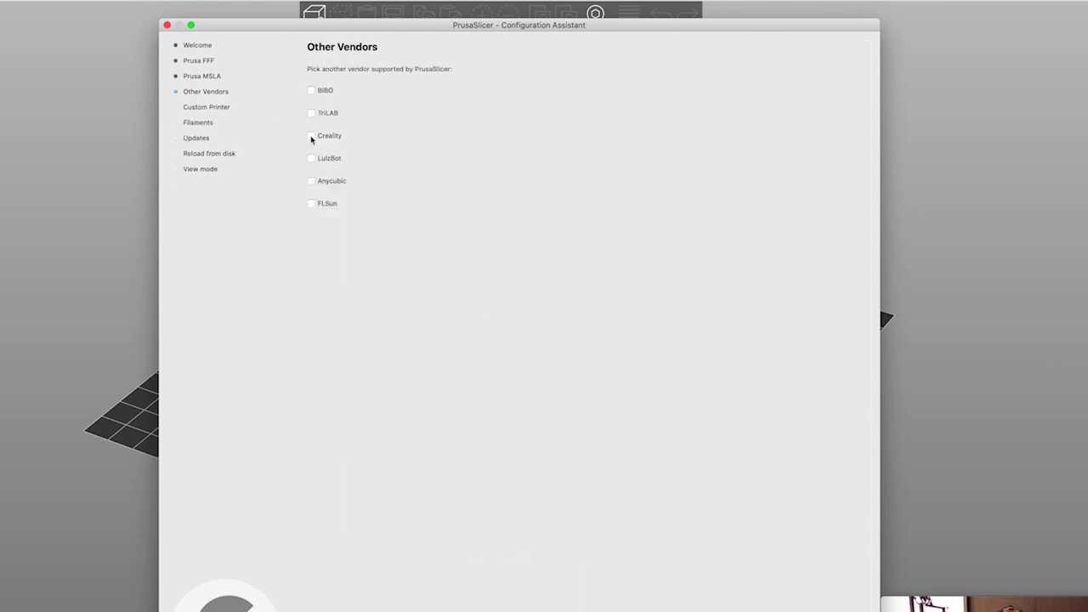
pyautogui.click(204, 108)
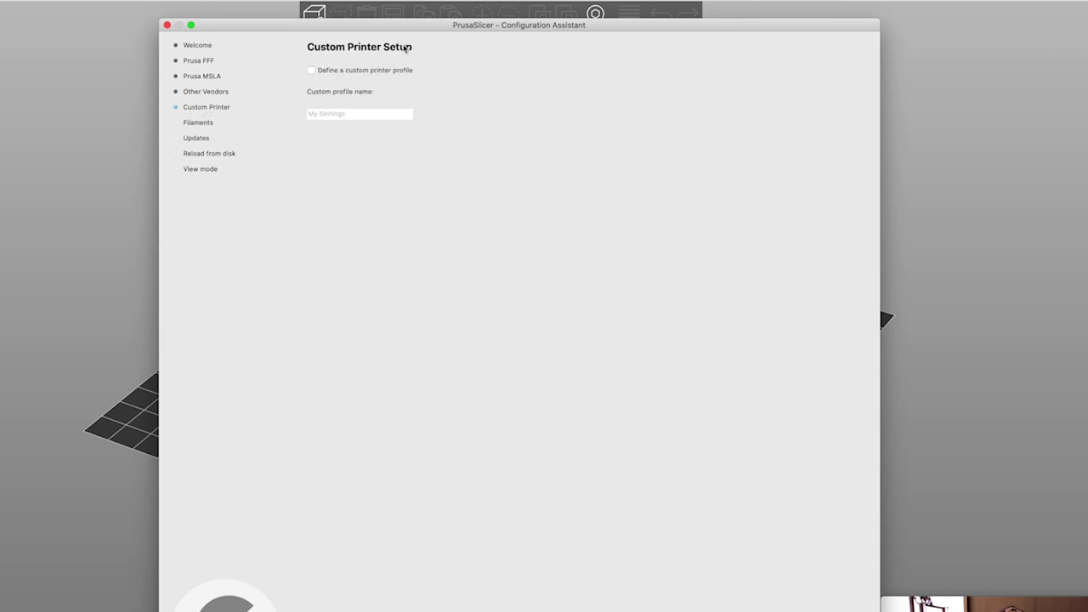
pyautogui.click(312, 71)
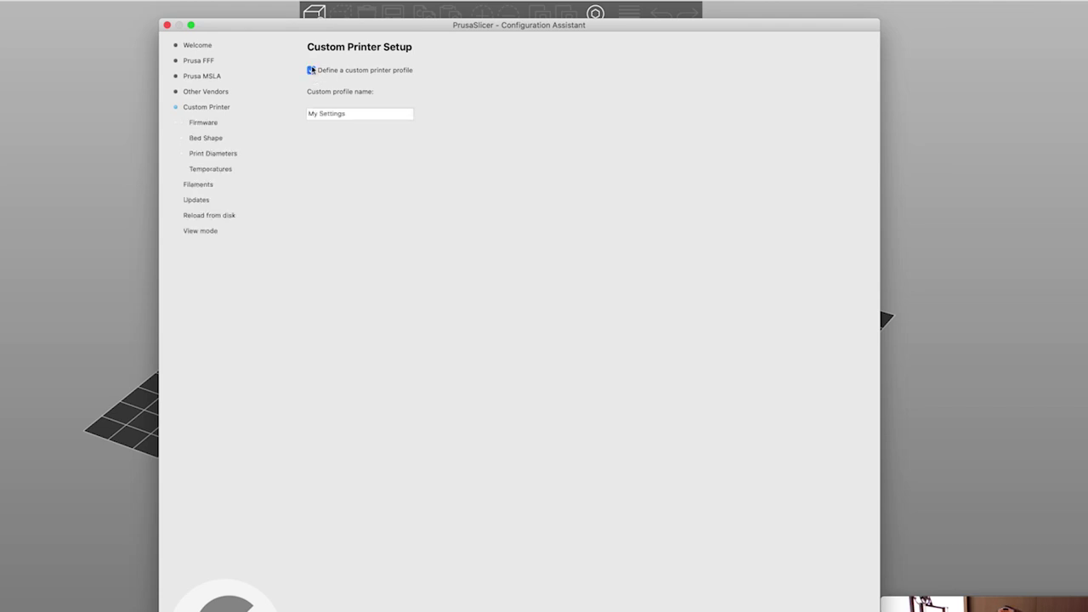
# Step: Try VOXELAB AQUILA 2 and ANET A8 as example names for the custom printer profile
pyautogui.click(370, 119)
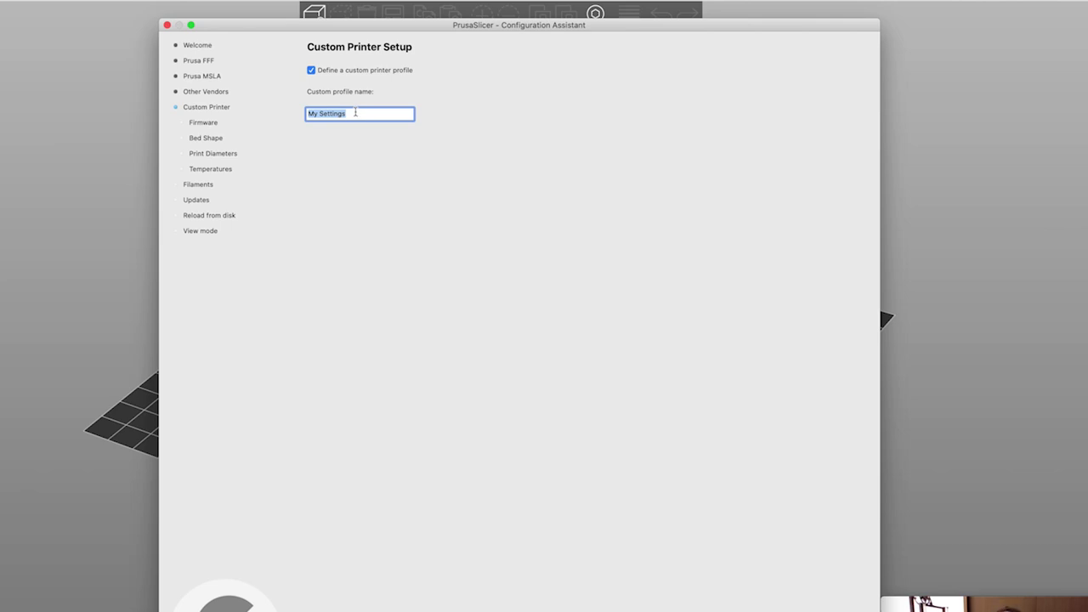
pyautogui.write('VOXELAB AQUILA 2')
pyautogui.moveTo(391, 112); pyautogui.dragTo(284, 115)
pyautogui.write('E')
pyautogui.write('ANET ')
pyautogui.write('A8 ')
pyautogui.write('PL')
pyautogui.press('BackSpace')
pyautogui.press('BackSpace')
# Step: Replace the custom profile name with ARTILLERY HORNET, and change that example to ARTILLERY GENIUS
pyautogui.moveTo(364, 114); pyautogui.dragTo(241, 122)
pyautogui.write('ARTULLER')
pyautogui.press('BackSpace')
pyautogui.press('BackSpace')
pyautogui.press('BackSpace')
pyautogui.press('BackSpace')
pyautogui.write('ILLERY HORNET')
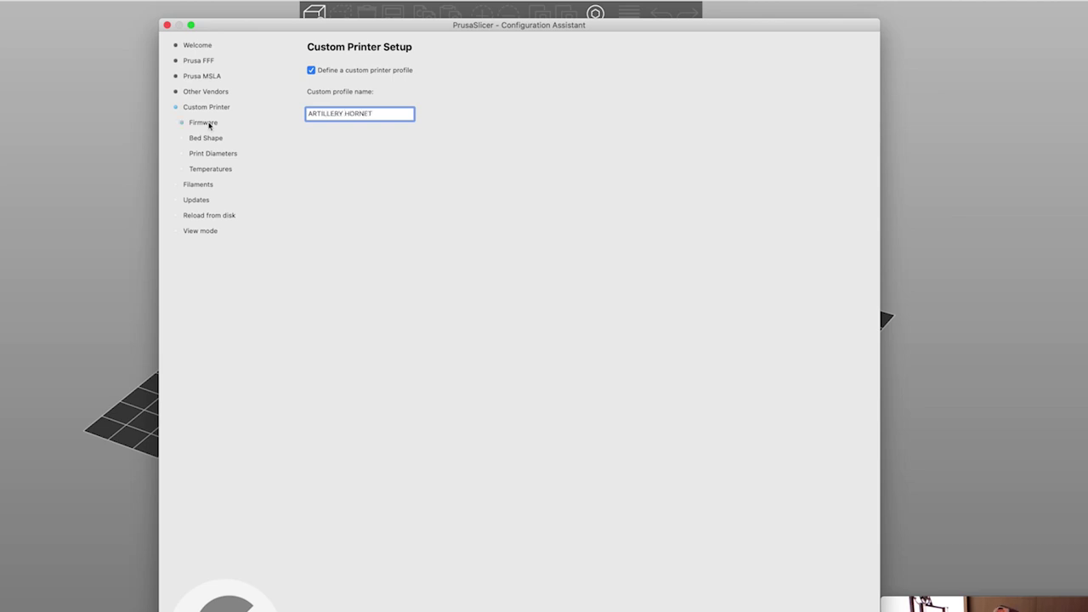
pyautogui.moveTo(345, 114); pyautogui.dragTo(389, 114)
pyautogui.write('GENIU')
# Step: Name the custom printer profile VOXELAB AQUILA V2 and continue to the firmware type
pyautogui.moveTo(400, 111); pyautogui.dragTo(300, 101)
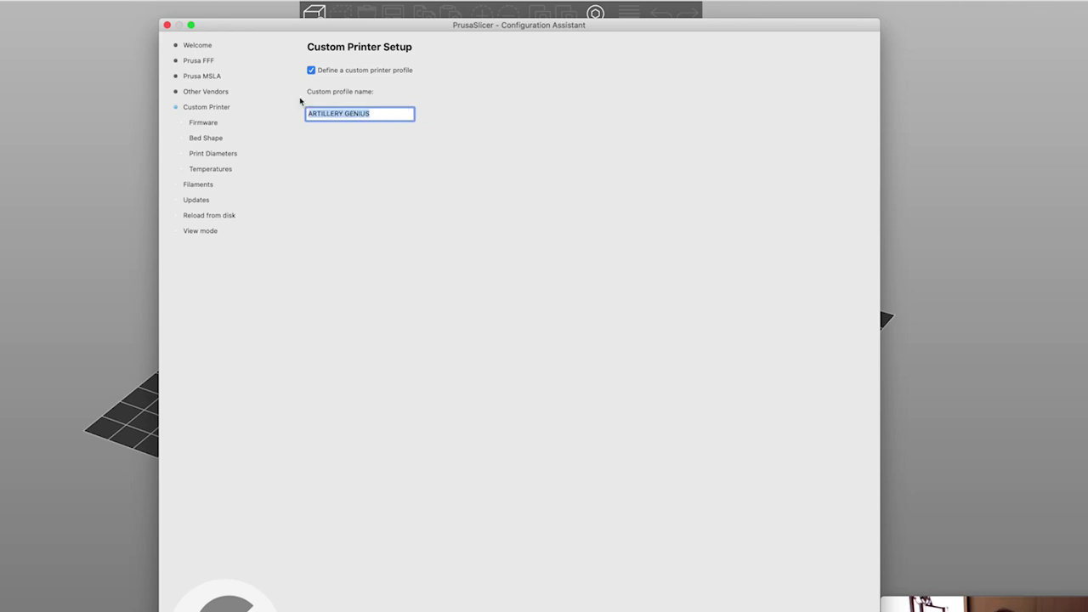
pyautogui.press('BackSpace')
pyautogui.write('VOXELAB')
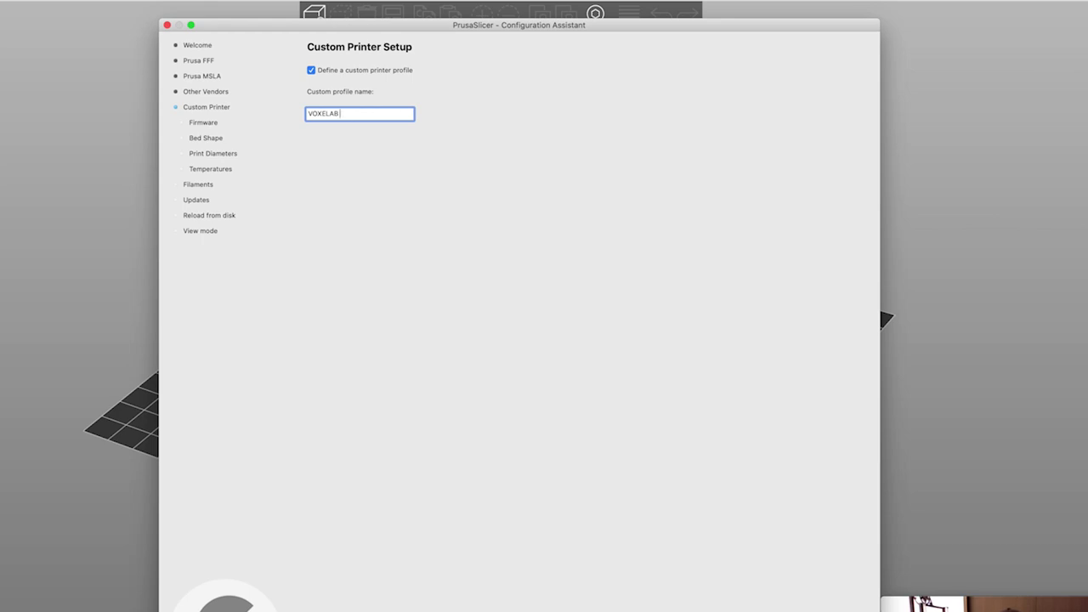
pyautogui.write('AQUILA V2')
pyautogui.press('Return')
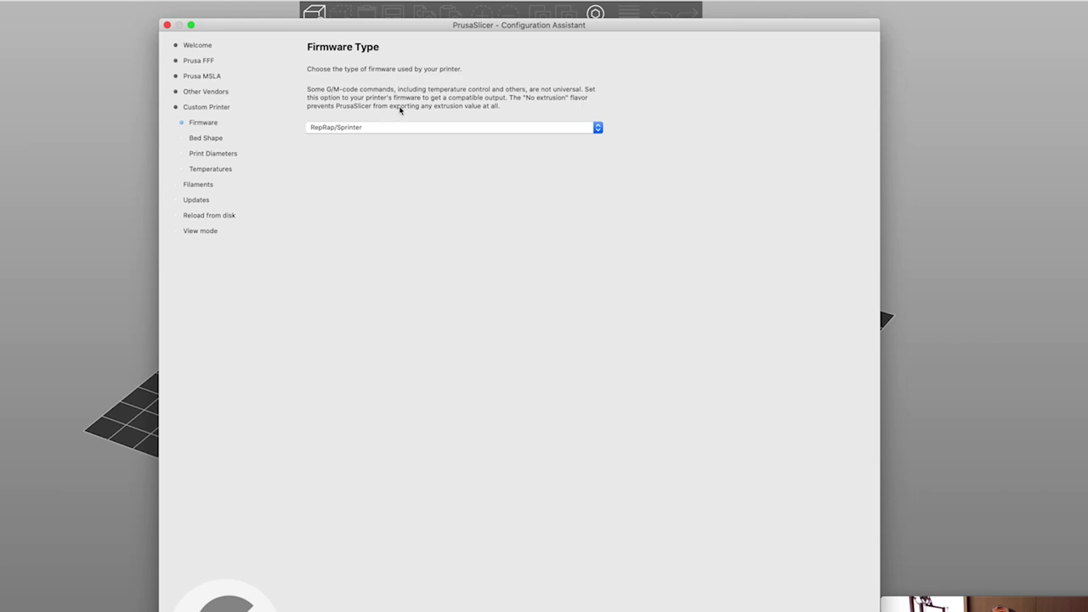
# Step: Try the Marlin firmware type for the custom printer and return the choice to RepRap/Sprinter
pyautogui.click(599, 128)
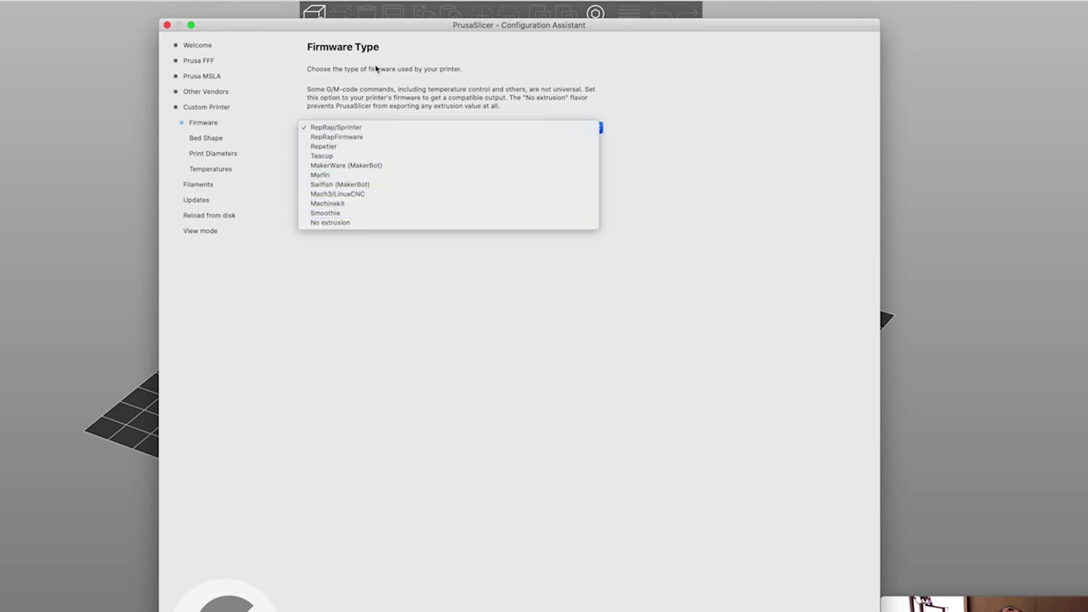
pyautogui.click(348, 175)
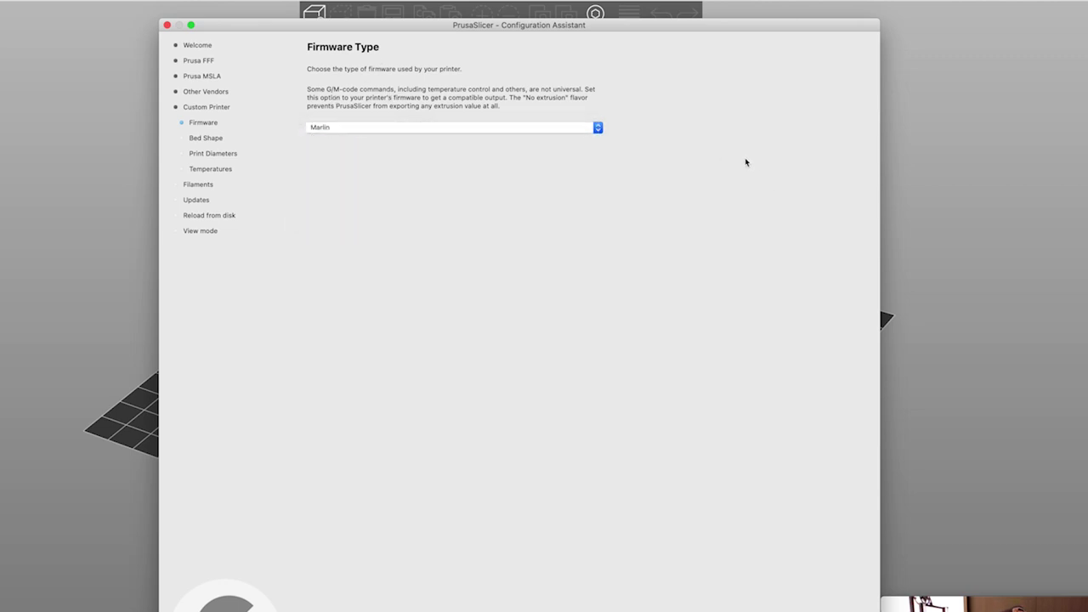
pyautogui.click(478, 128)
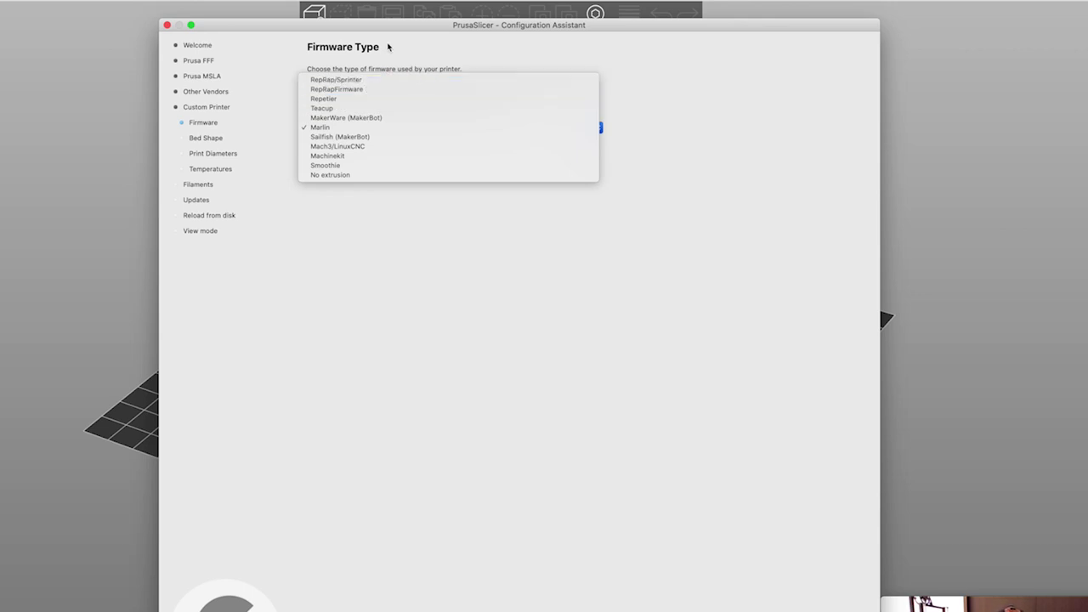
pyautogui.press('Escape')
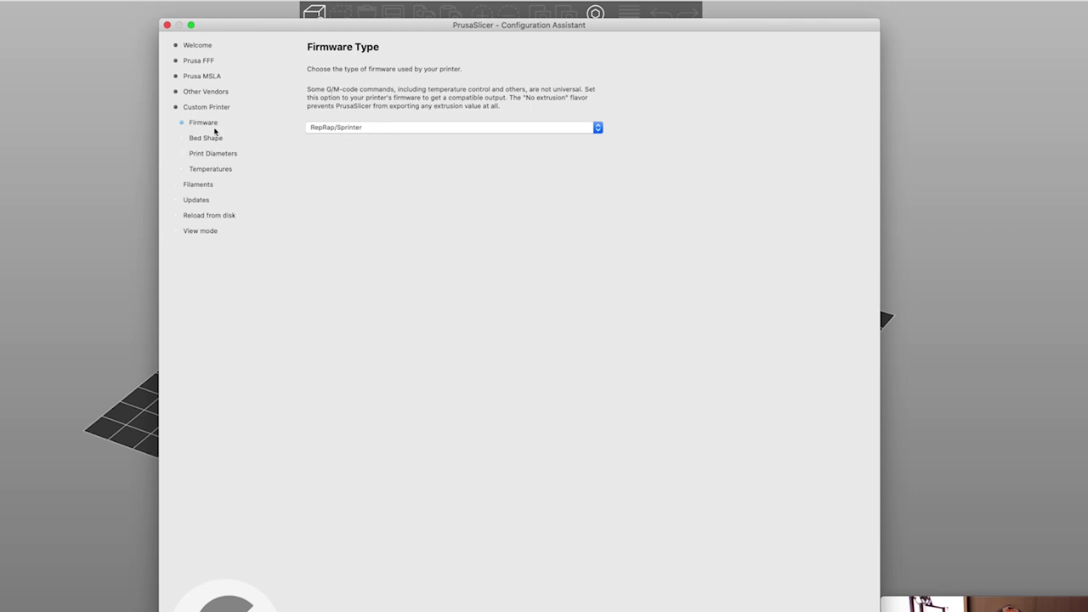
# Step: Continue to the bed shape settings, check the available shapes and keep Rectangular
pyautogui.click(731, 608)
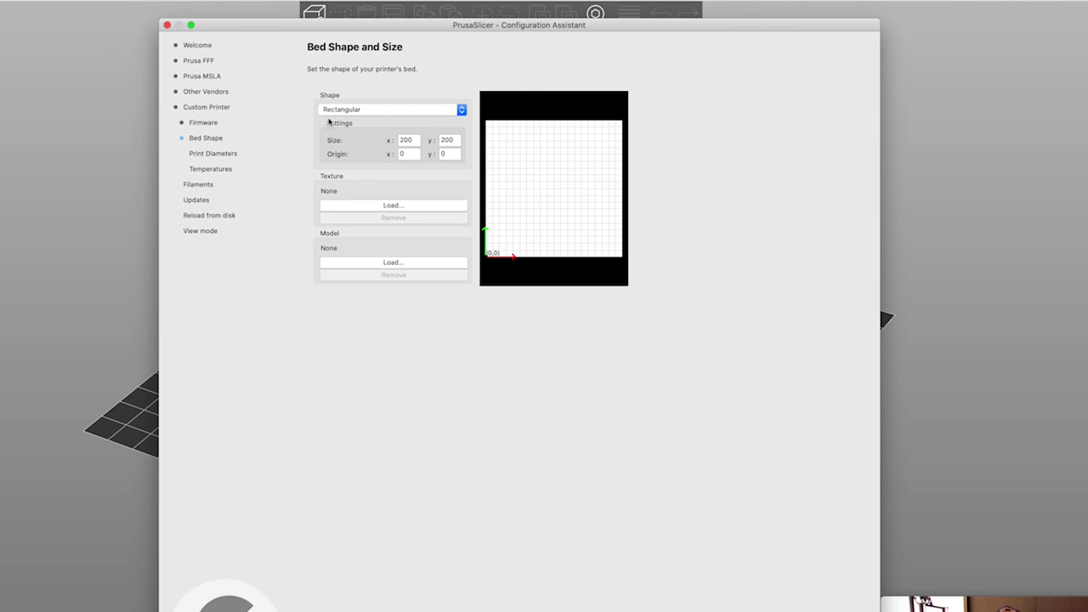
pyautogui.click(352, 110)
pyautogui.click(315, 106)
pyautogui.click(366, 107)
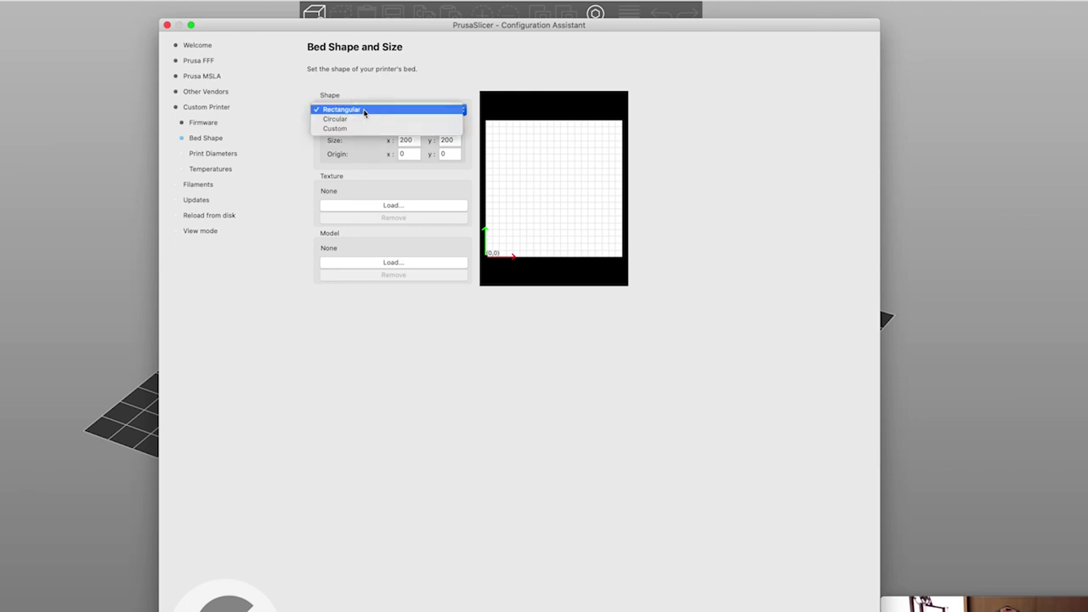
pyautogui.click(370, 109)
pyautogui.click(346, 111)
pyautogui.click(370, 112)
# Step: Set the rectangular bed size to 22.5 in x and 22.5 in y
pyautogui.click(410, 140)
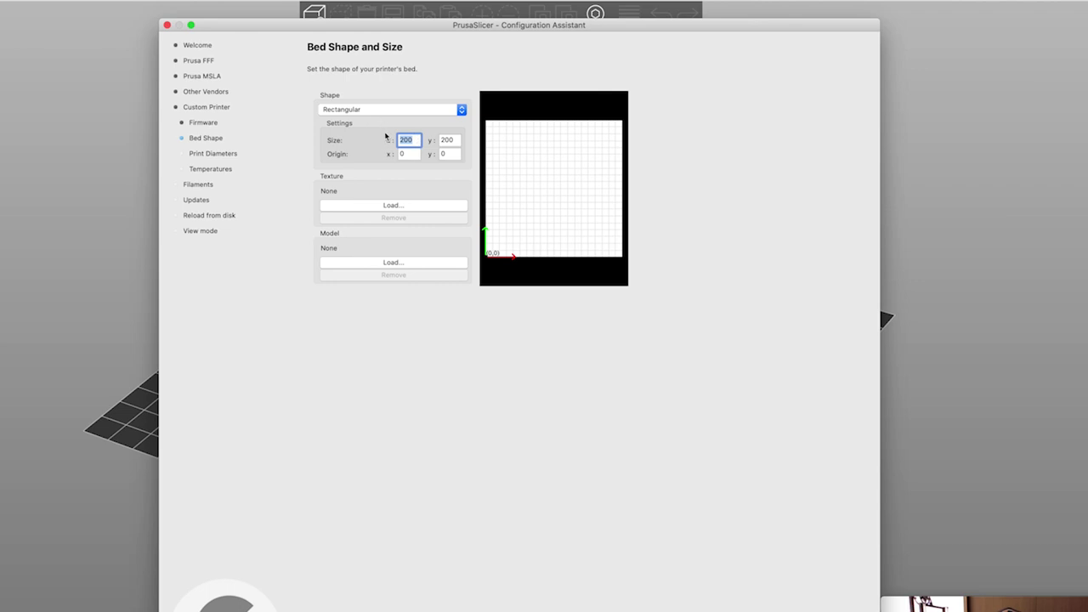
pyautogui.write('22.5')
pyautogui.press('Tab')
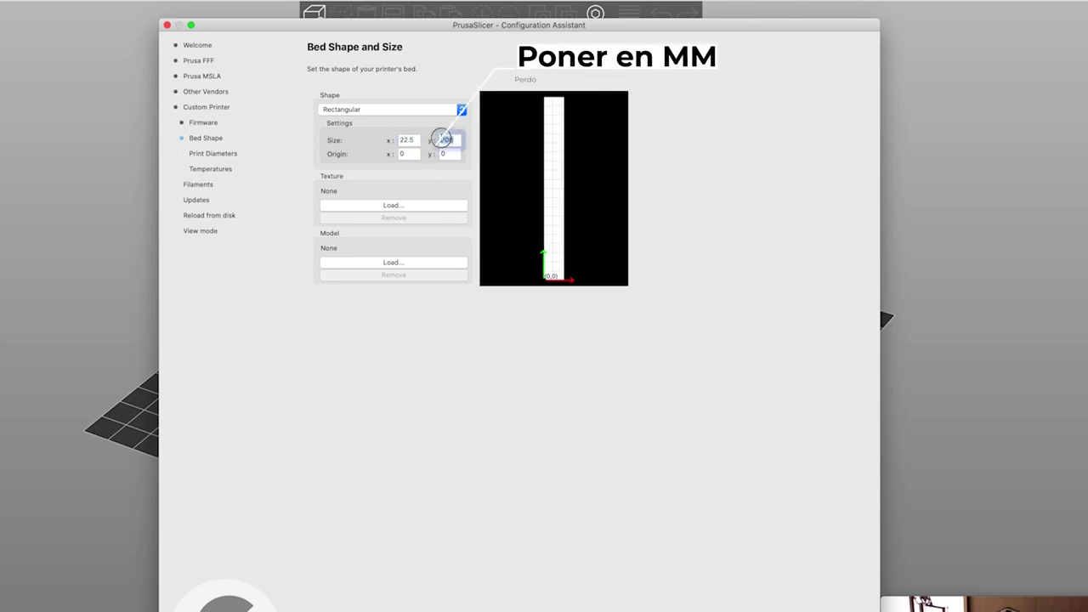
pyautogui.write('22.5')
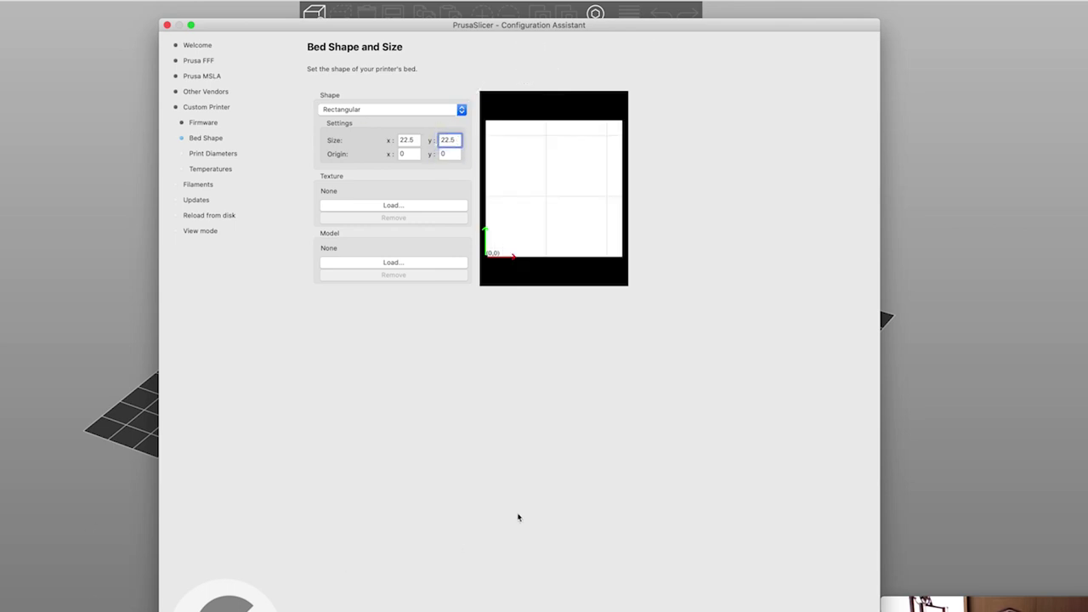
# Step: Set the rectangular bed size to 20 in both x and y
pyautogui.doubleClick(417, 139)
pyautogui.write('20')
pyautogui.click(453, 141)
pyautogui.write('20')
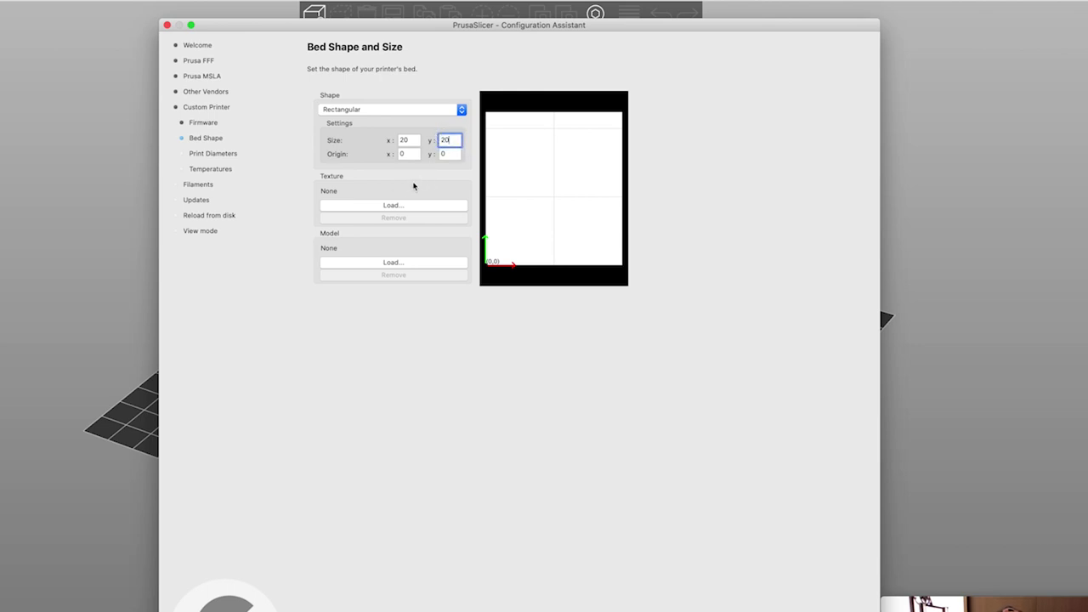
pyautogui.click(450, 140)
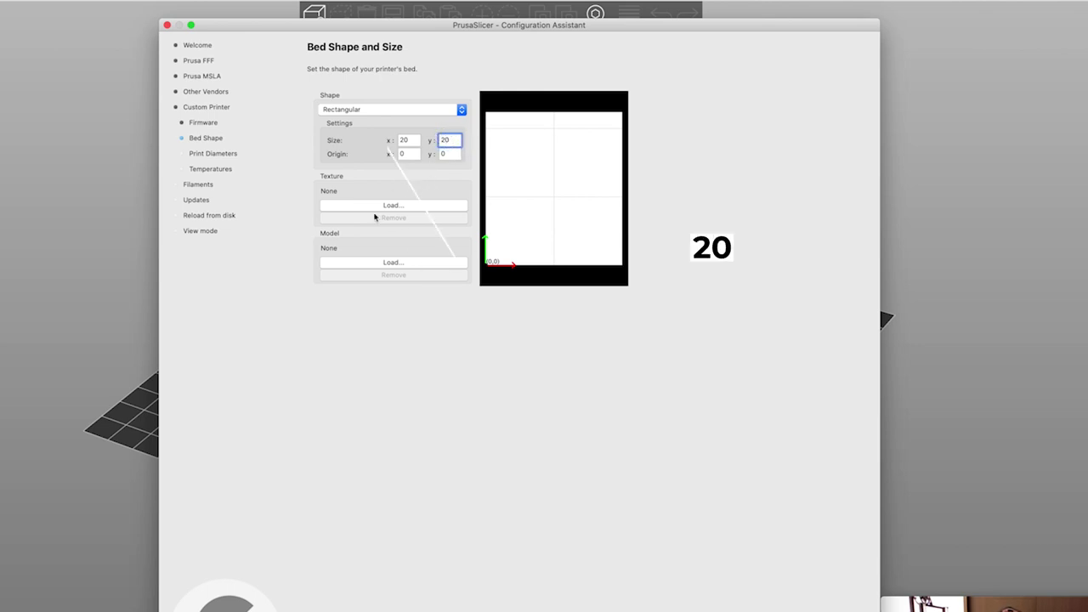
pyautogui.click(422, 185)
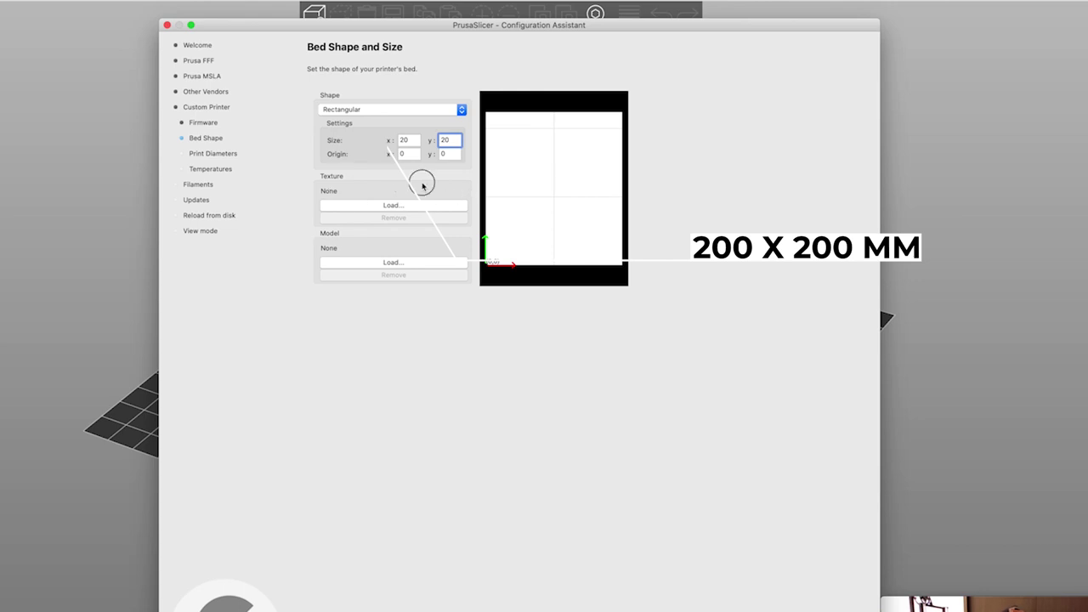
pyautogui.click(411, 141)
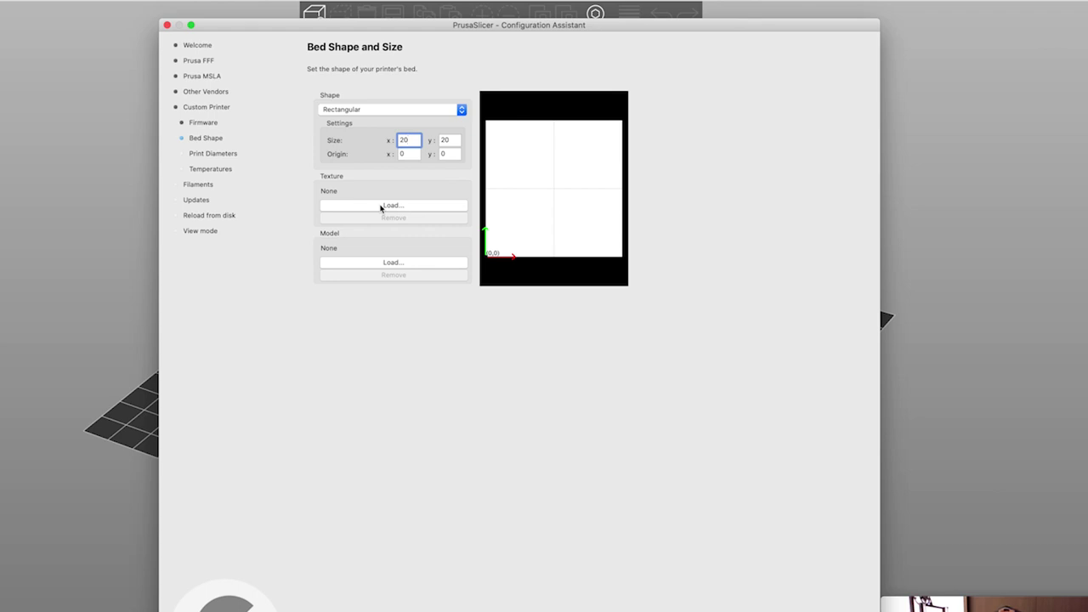
# Step: Check the file choosers for the bed texture and the bed model, leaving each without loading a file
pyautogui.click(381, 208)
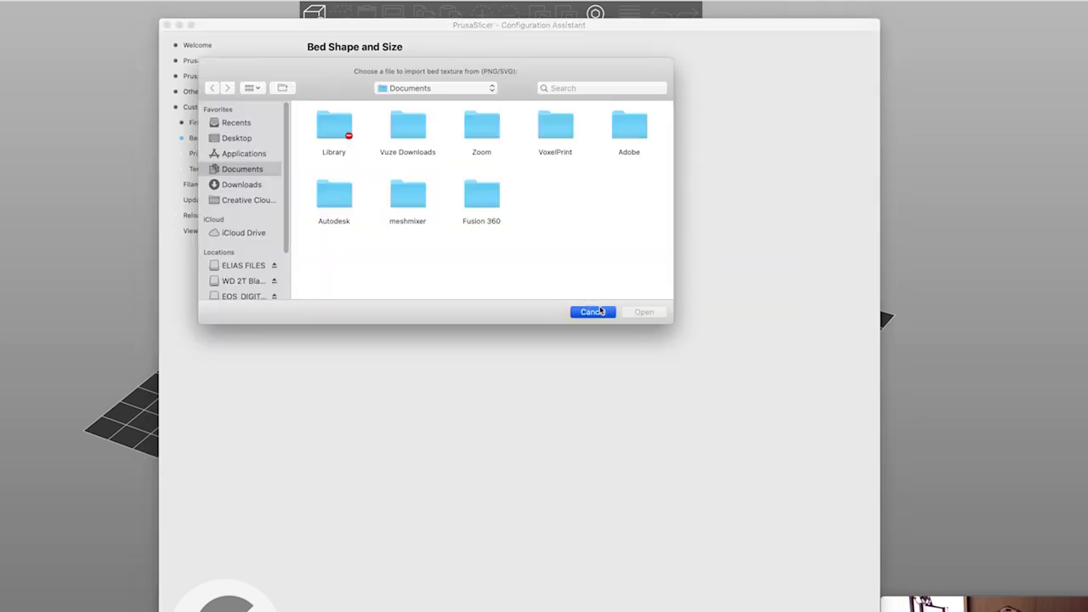
pyautogui.click(592, 312)
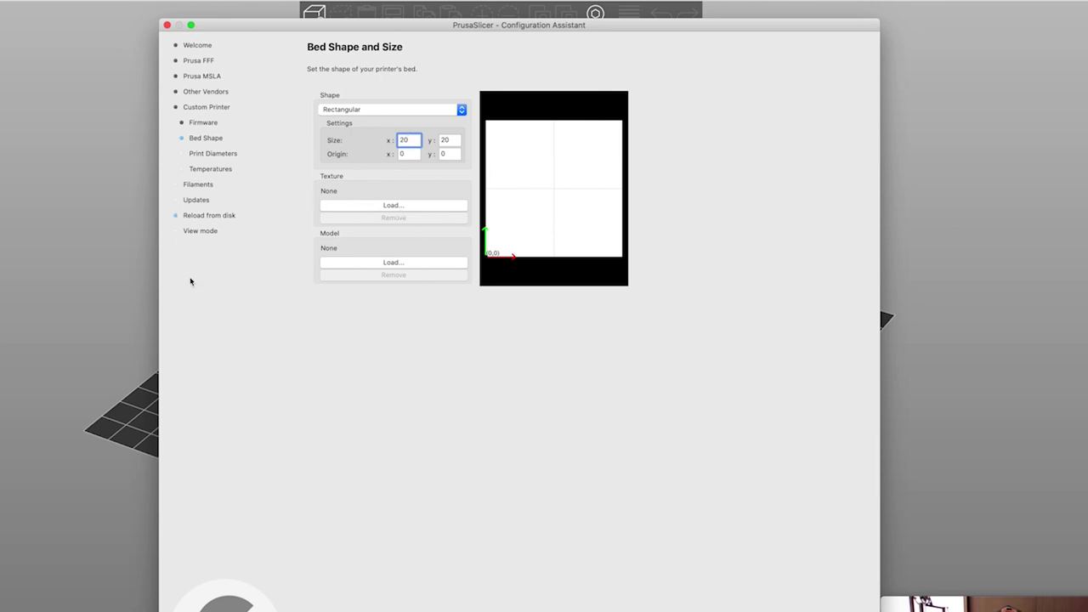
pyautogui.click(390, 266)
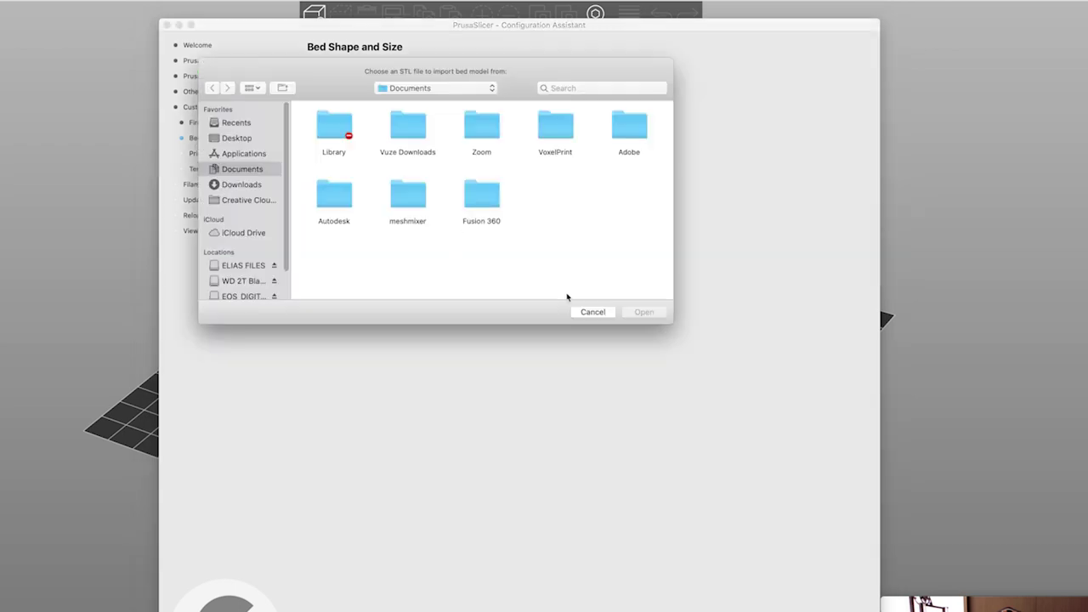
pyautogui.click(587, 310)
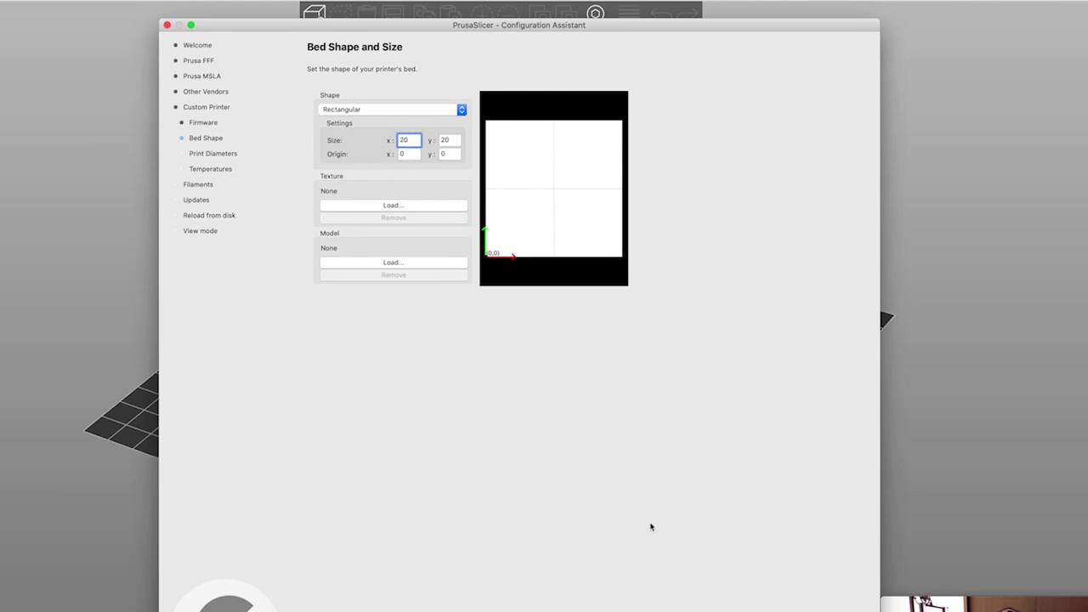
# Step: Accept the 0.40 mm nozzle and 1.75 mm filament diameters and the 200 °C extrusion and 0 °C bed temperatures
pyautogui.press('Return')
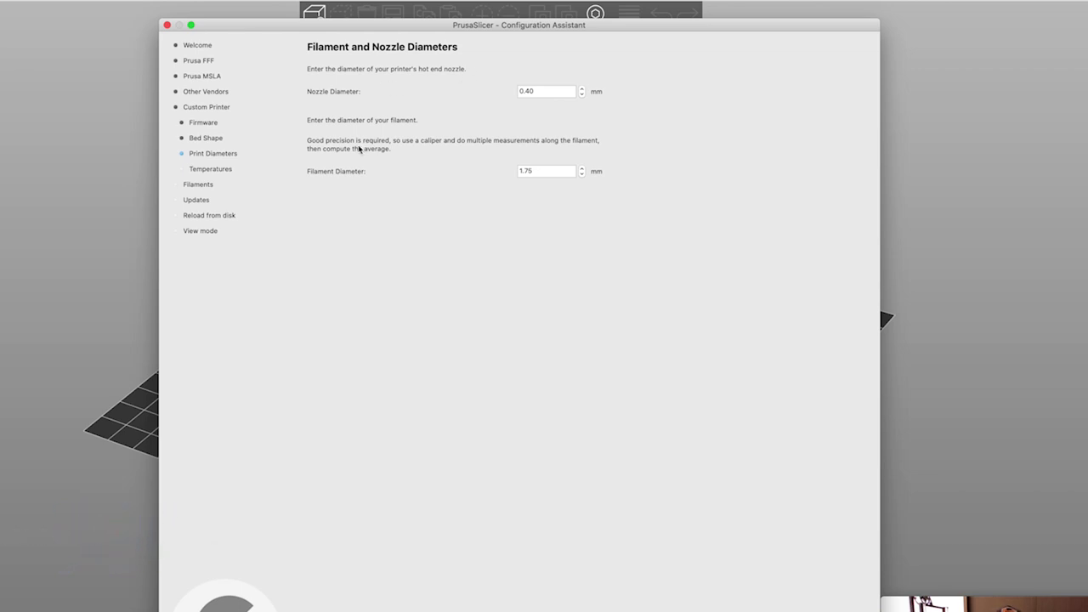
pyautogui.click(527, 92)
pyautogui.click(559, 90)
pyautogui.press('Return')
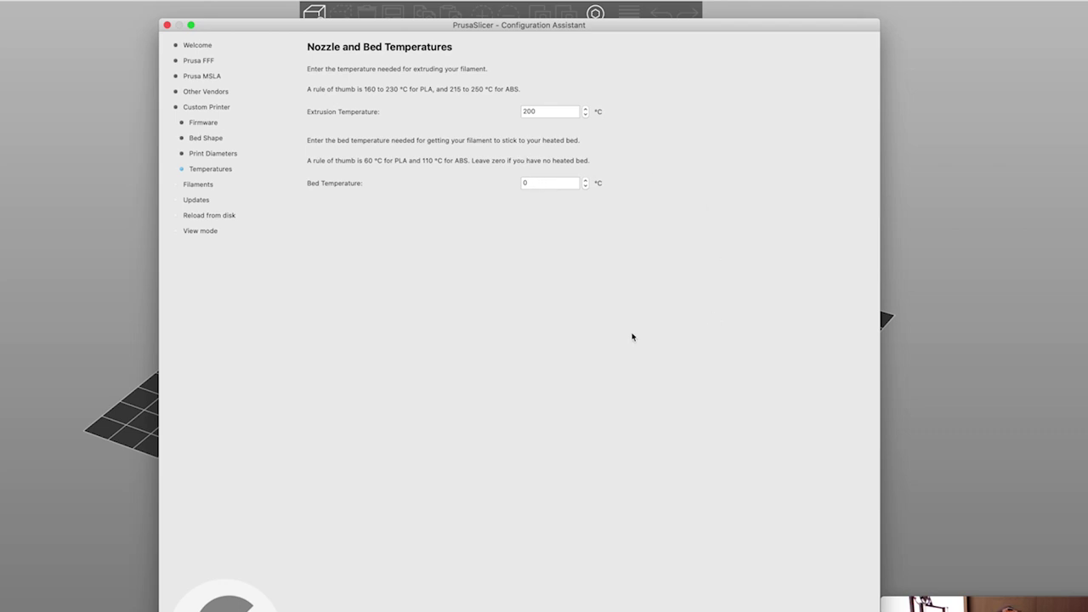
pyautogui.press('Return')
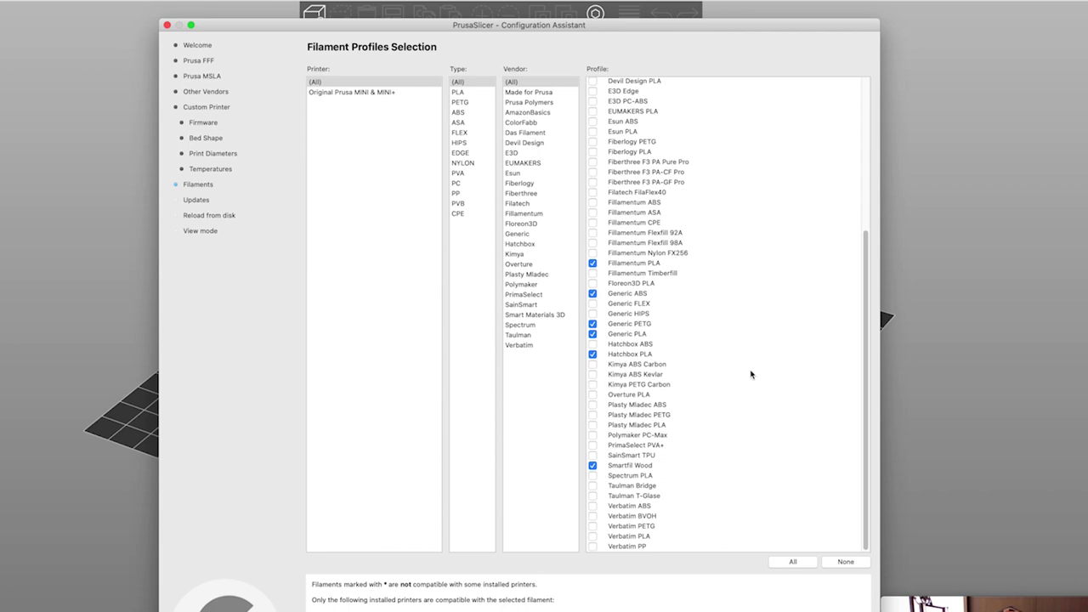
# Step: Accept the selected filament profiles, both automatic update options and the Reload from disk setting, continuing to the view mode choice
pyautogui.press('Return')
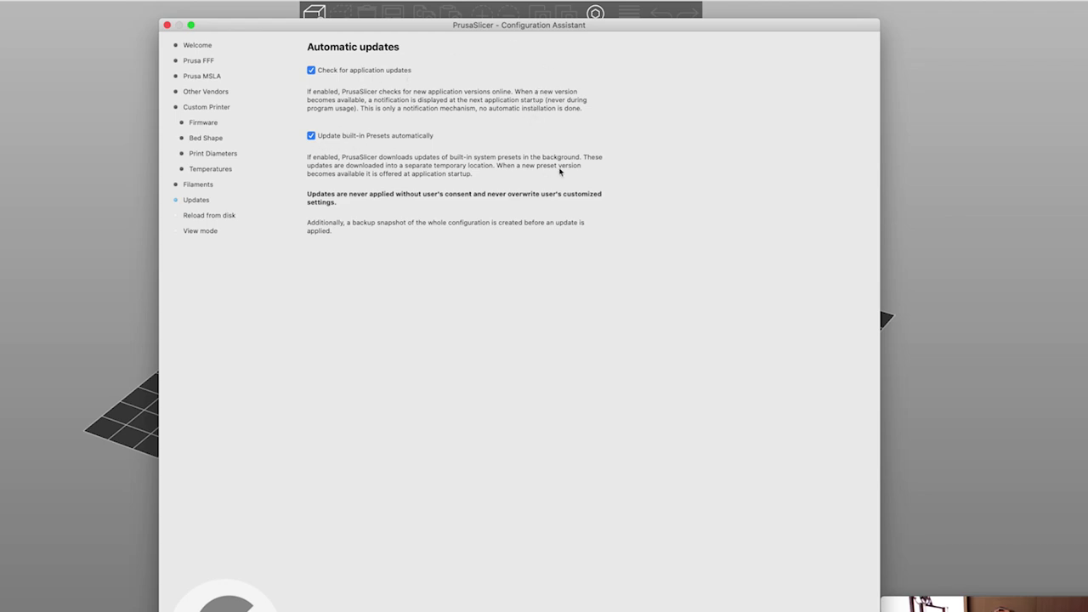
pyautogui.click(790, 609)
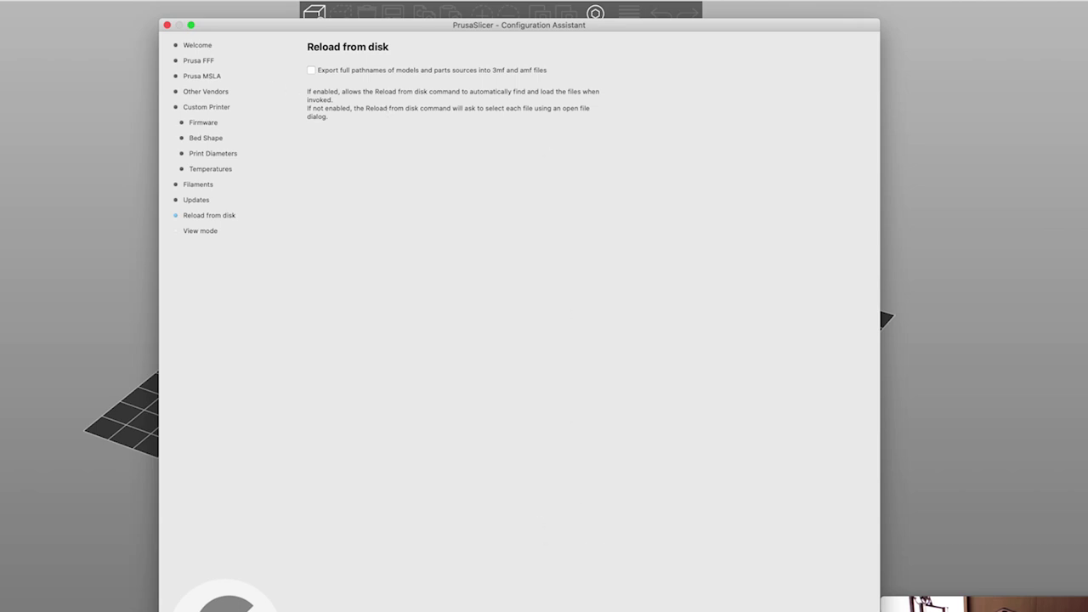
pyautogui.click(791, 608)
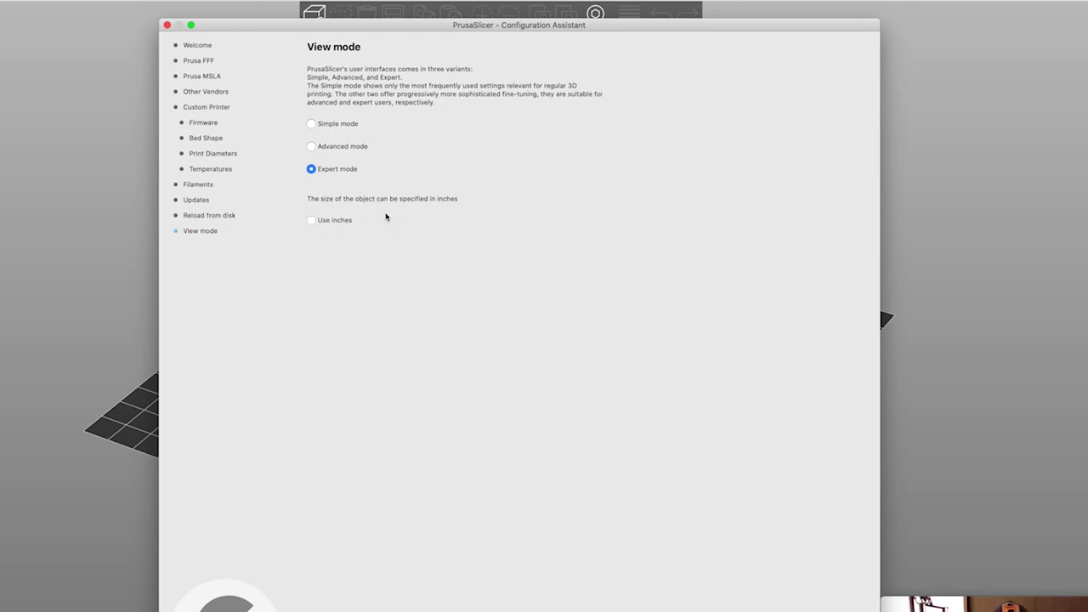
# Step: Try the Use inches option and turn it back off, keep Expert mode and finish the Configuration Assistant
pyautogui.click(314, 221)
pyautogui.click(312, 222)
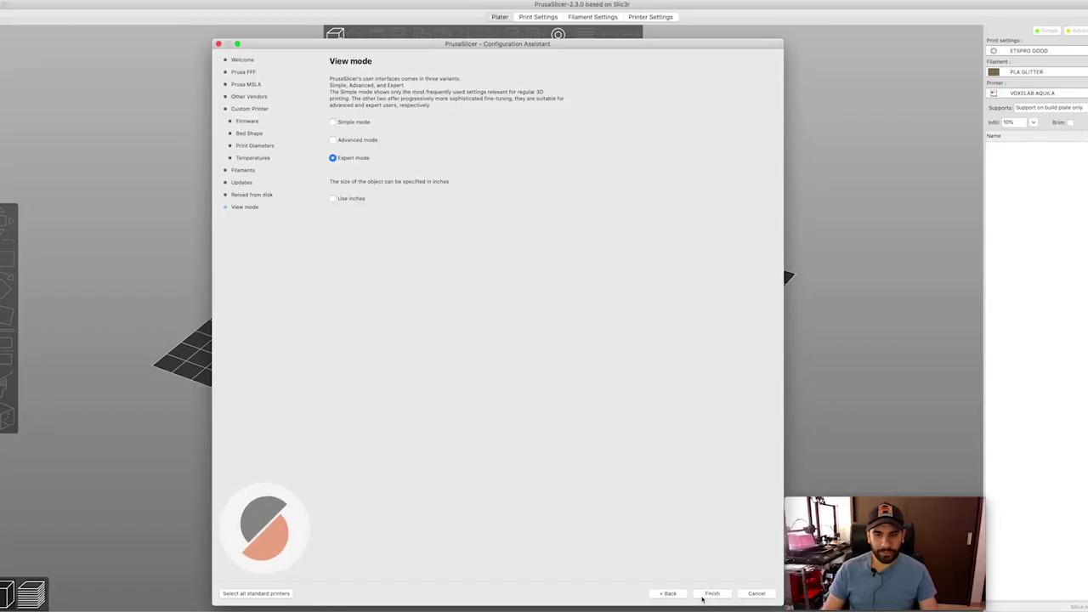
pyautogui.click(706, 595)
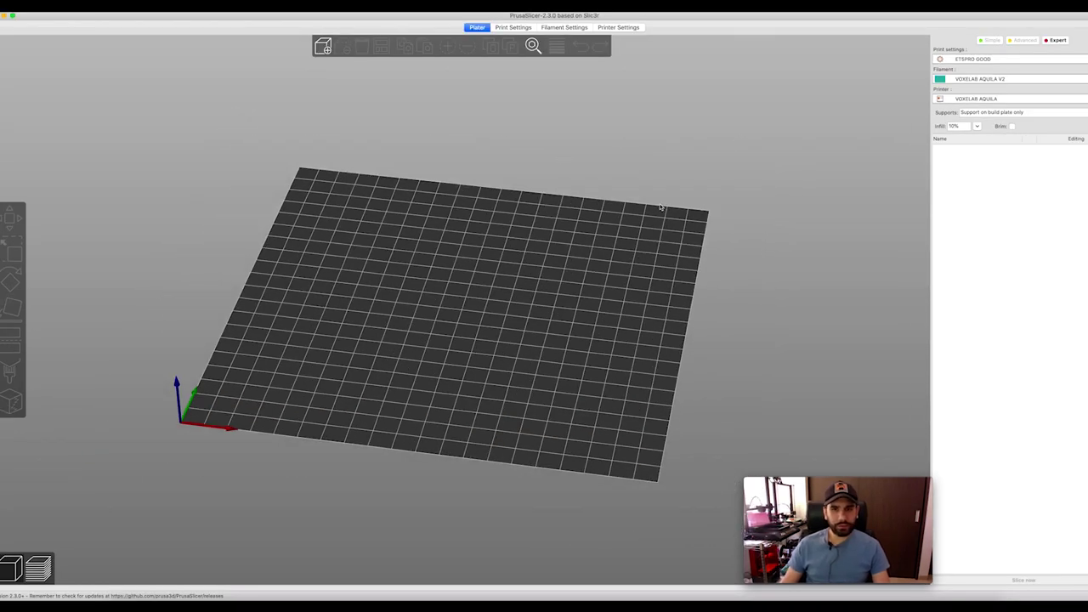
pyautogui.moveTo(491, 252); pyautogui.dragTo(742, 303)
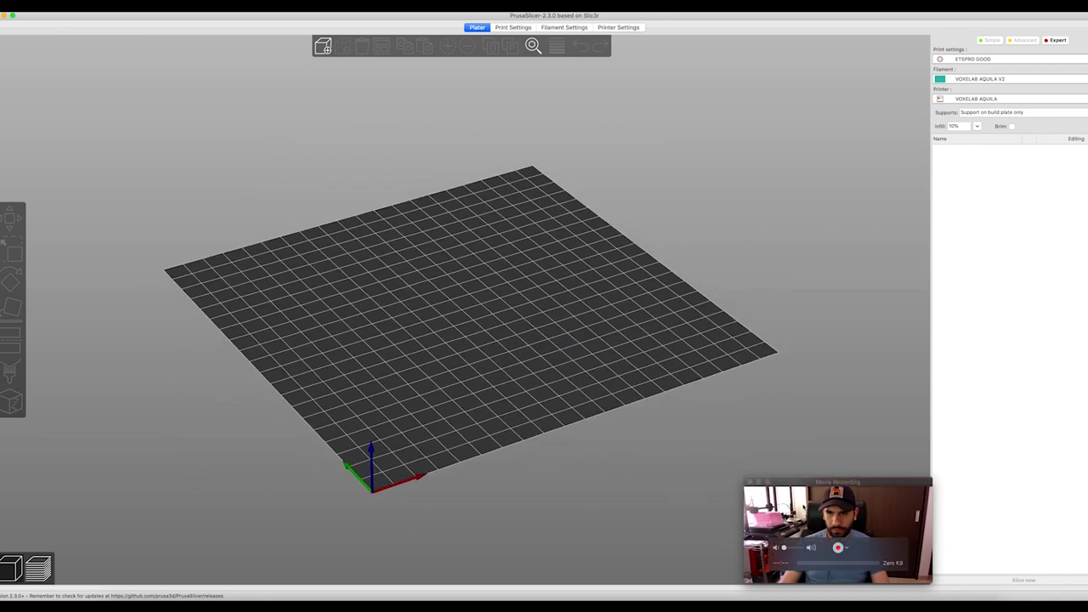
pyautogui.moveTo(639, 340); pyautogui.dragTo(642, 355)
pyautogui.moveTo(400, 397); pyautogui.dragTo(407, 414)
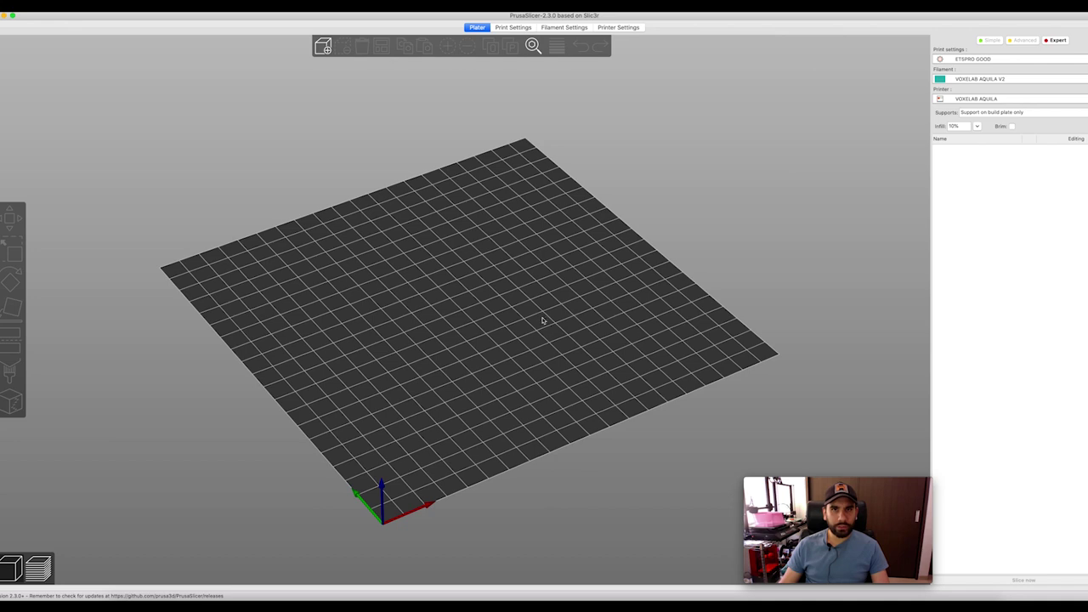
pyautogui.moveTo(534, 332); pyautogui.dragTo(582, 300)
pyautogui.moveTo(512, 271); pyautogui.dragTo(520, 265)
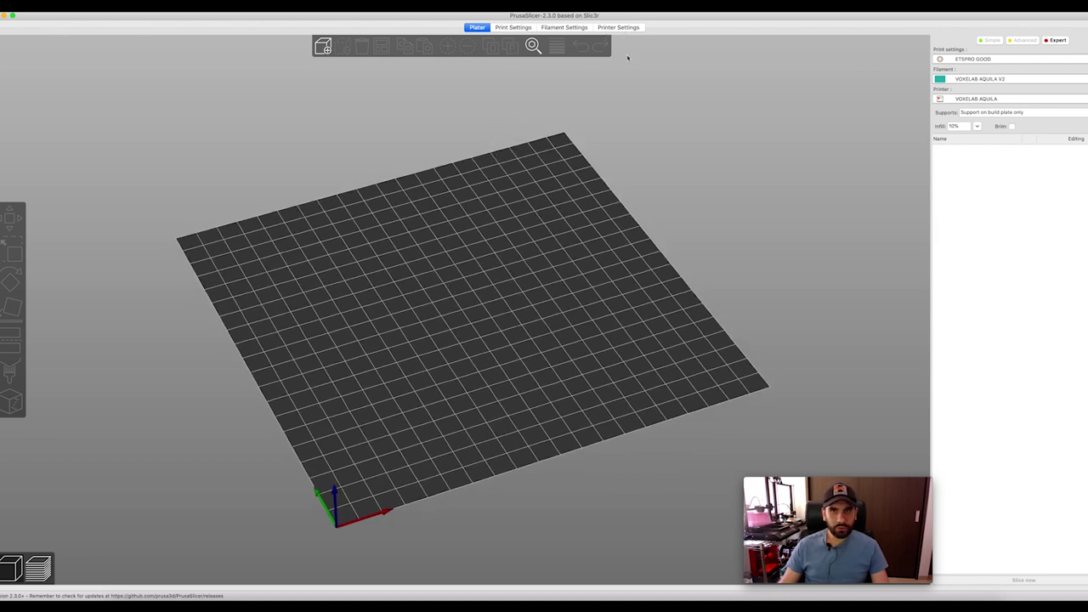
# Step: Review the rectangular bed shape's x and y size in the VOXELAB AQUILA printer settings and accept it
pyautogui.click(619, 28)
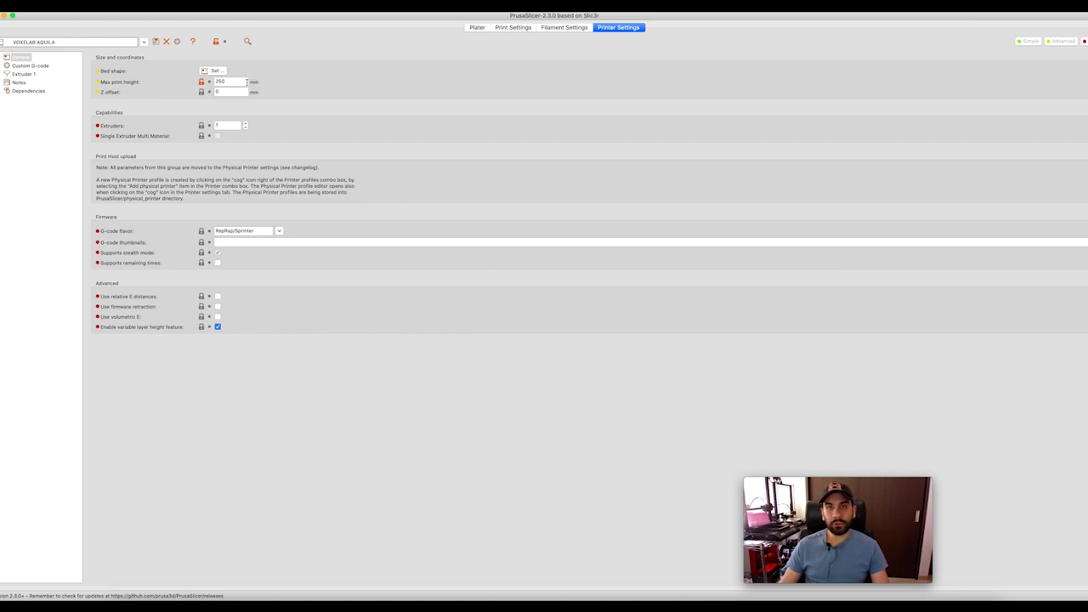
pyautogui.click(214, 70)
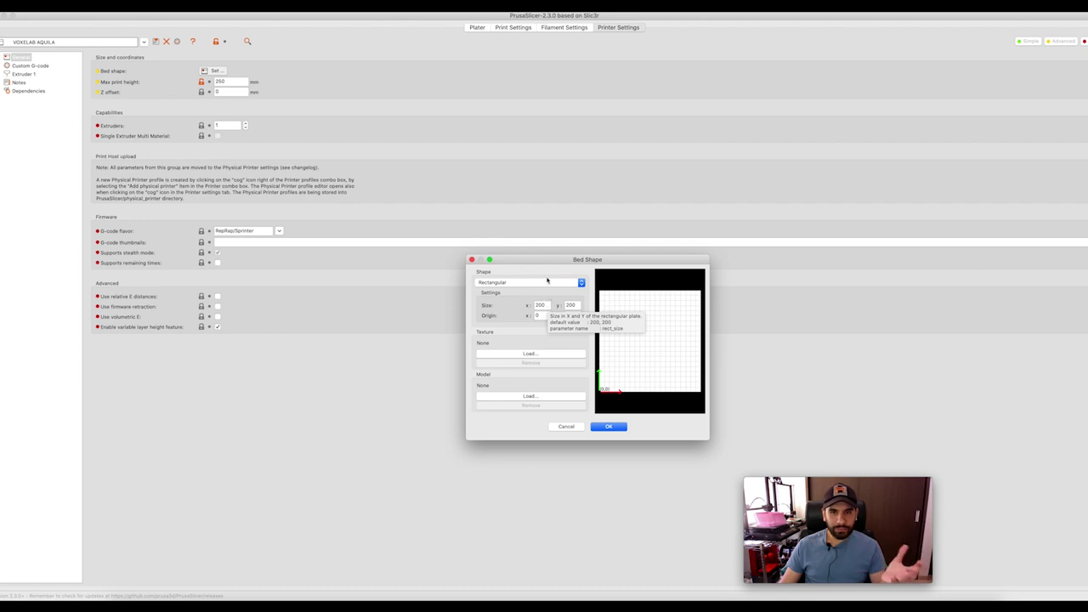
pyautogui.moveTo(551, 259); pyautogui.dragTo(546, 246)
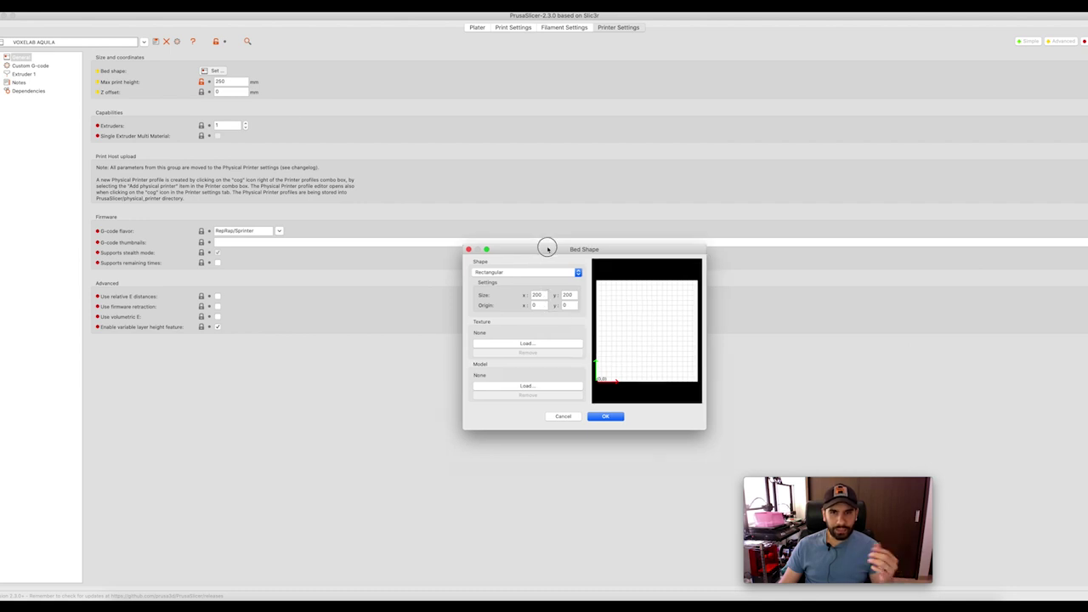
pyautogui.doubleClick(537, 291)
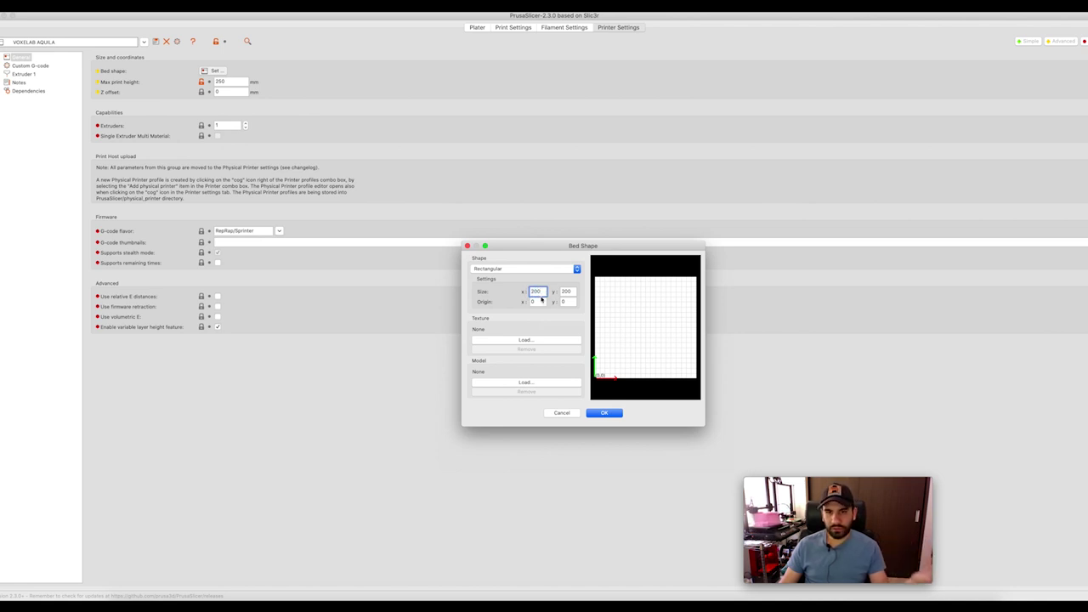
pyautogui.press('Tab')
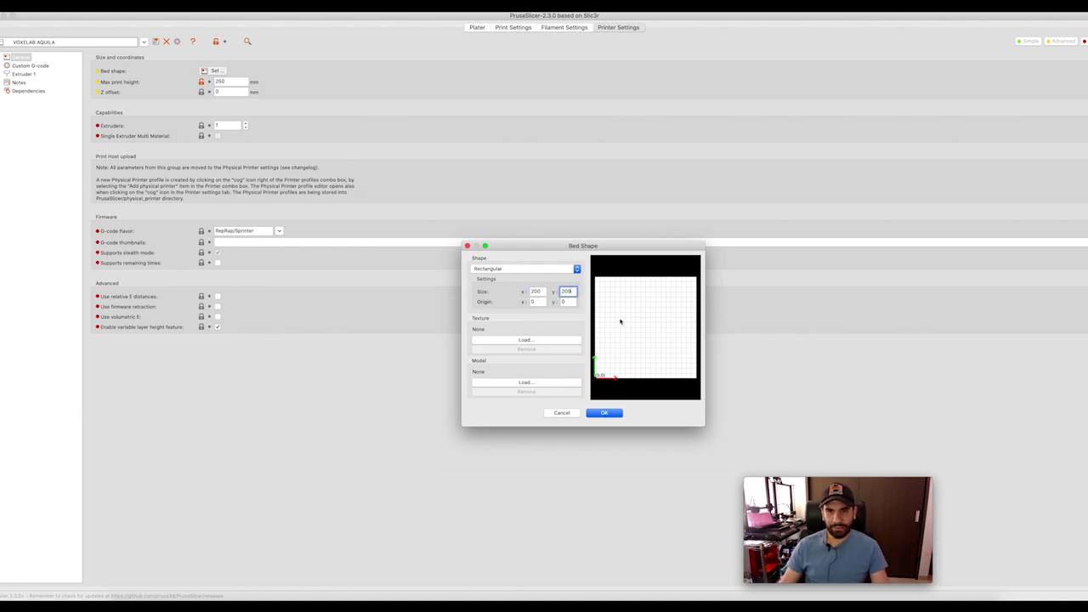
pyautogui.click(563, 292)
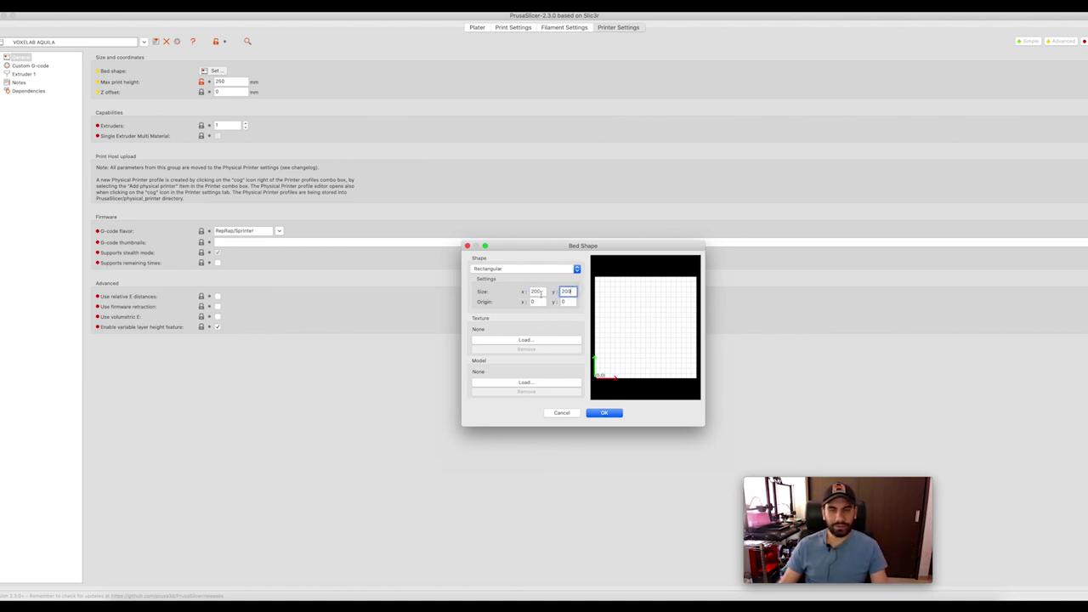
pyautogui.click(540, 292)
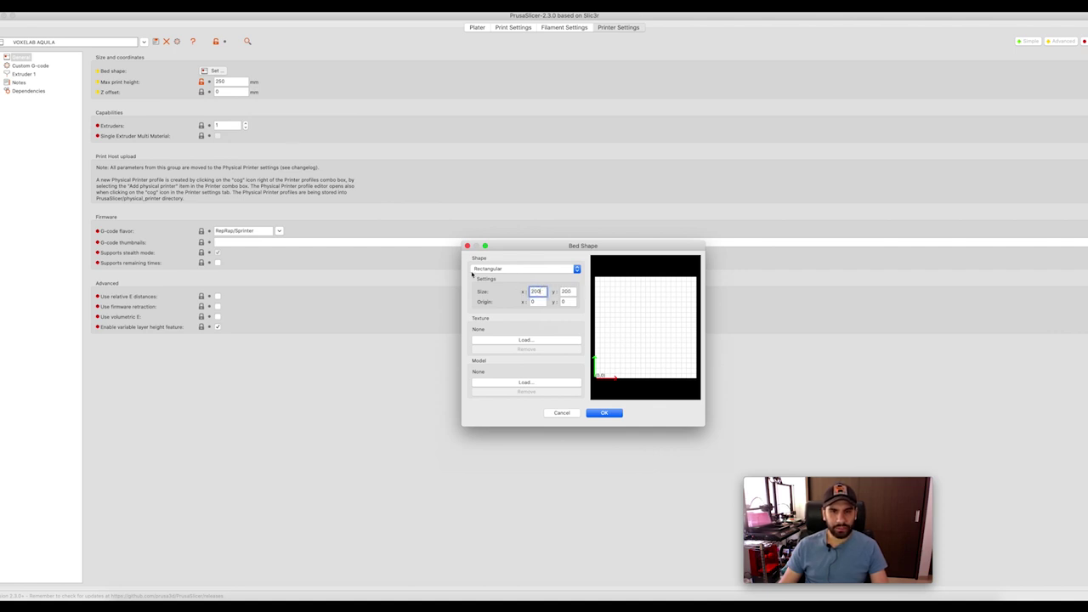
pyautogui.click(601, 413)
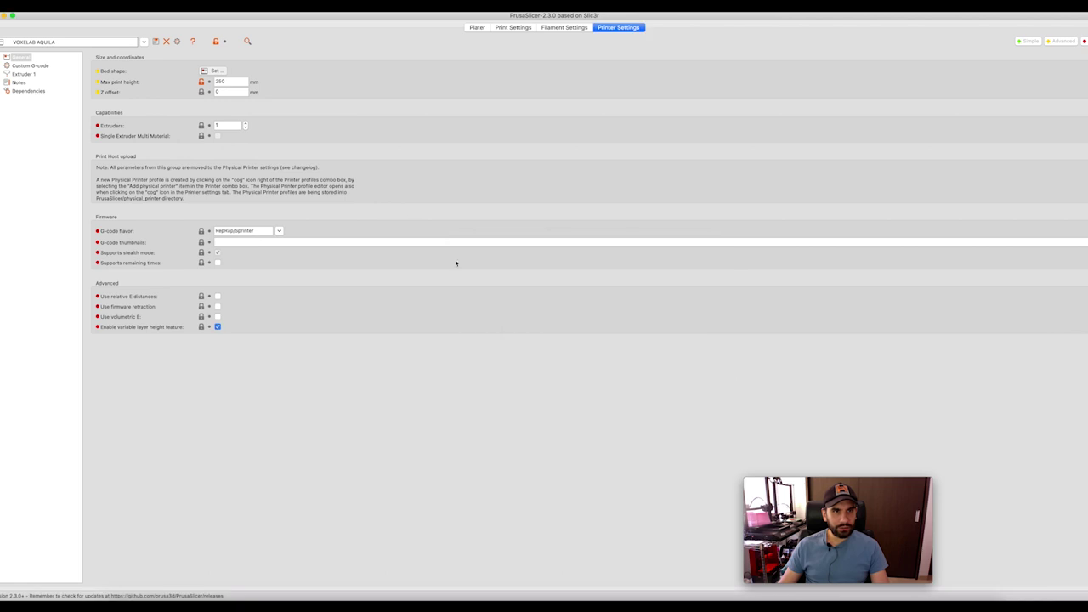
# Step: Check the max print height and the number of extruders, leaving the extruder count at 1
pyautogui.click(237, 81)
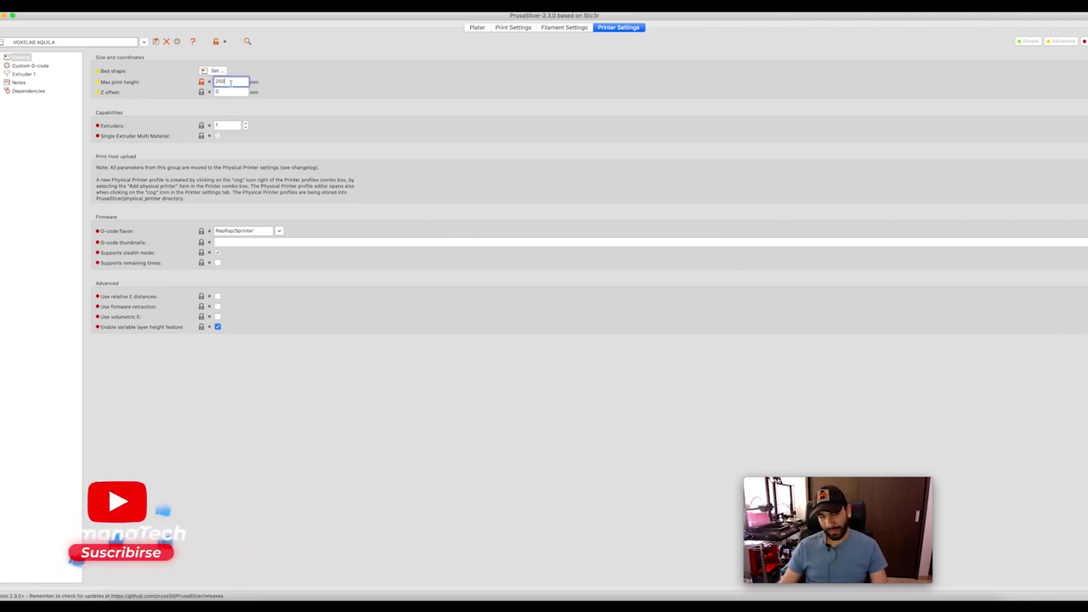
pyautogui.click(281, 86)
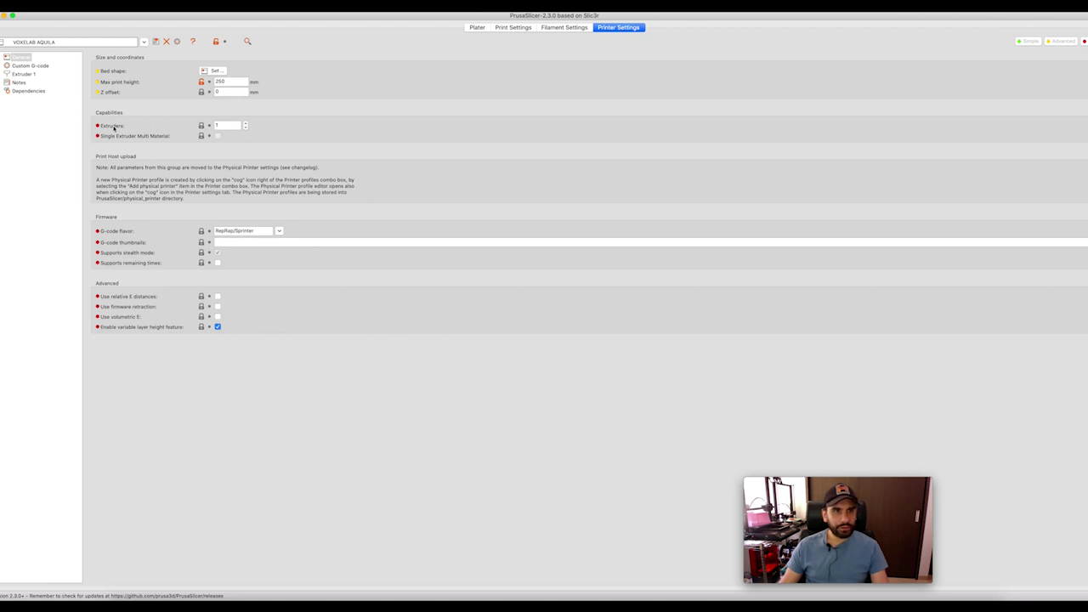
pyautogui.click(226, 124)
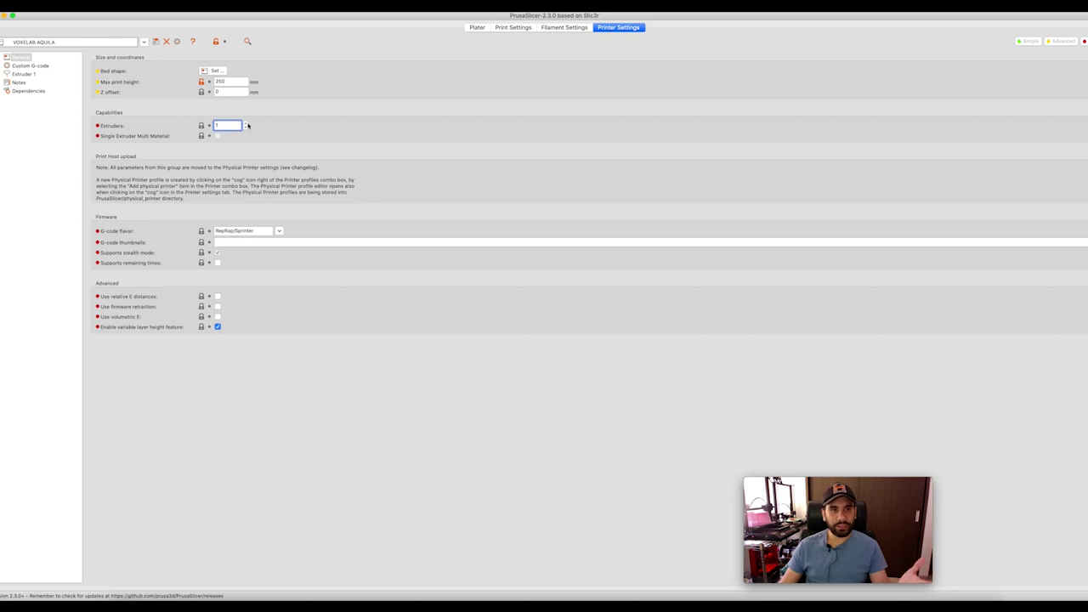
pyautogui.click(246, 124)
pyautogui.click(245, 129)
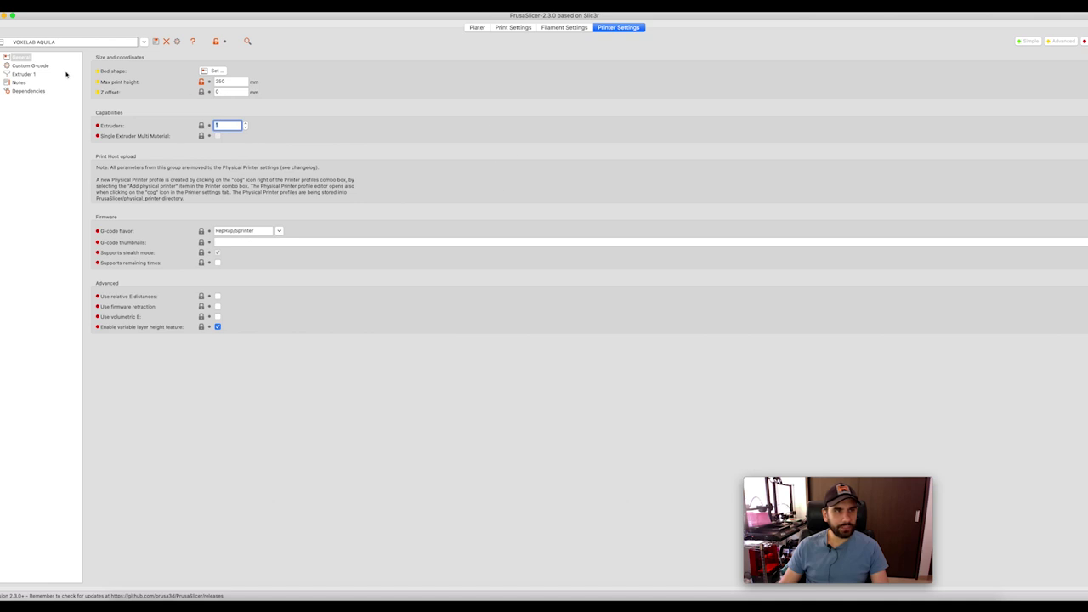
# Step: Open the printer's custom G-code and examine the homing, priming and wiping commands in the Start G-code
pyautogui.click(17, 67)
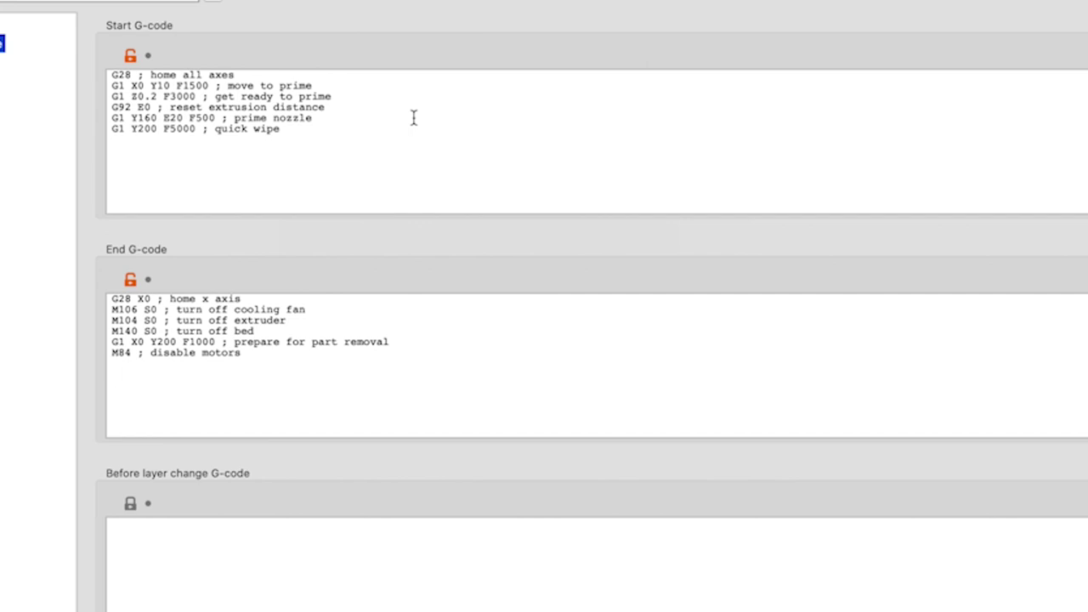
pyautogui.moveTo(214, 96); pyautogui.dragTo(309, 93)
pyautogui.click(317, 105)
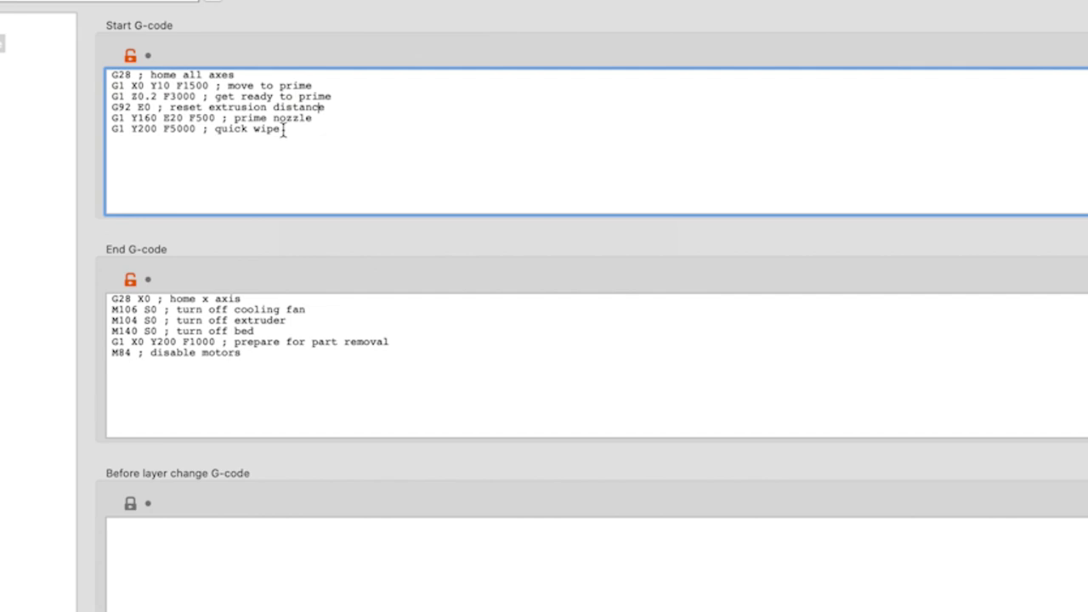
pyautogui.doubleClick(173, 117)
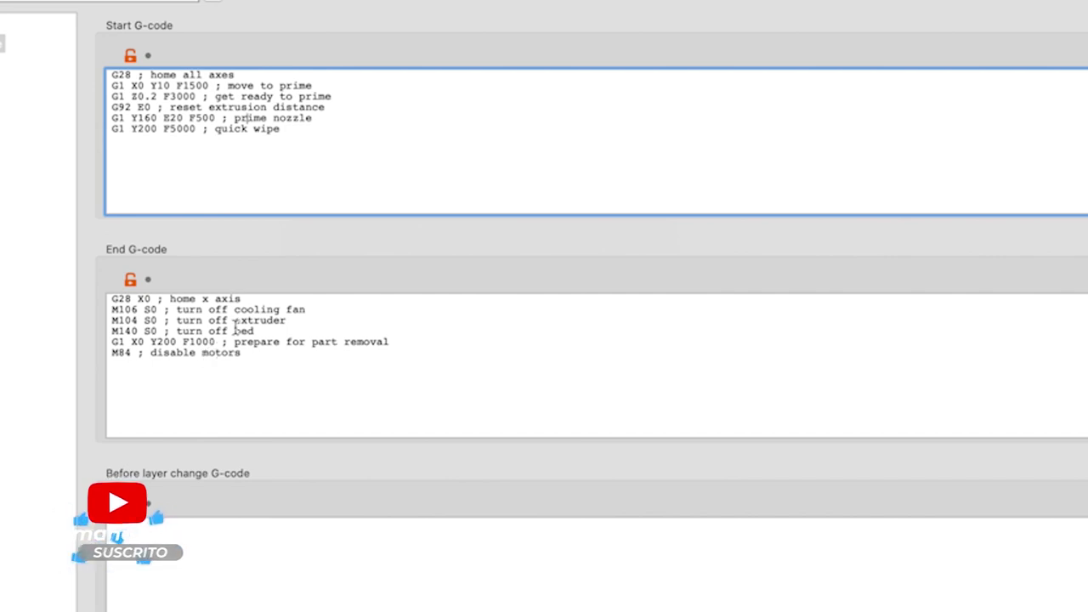
# Step: Examine the End G-code line by line, from homing the x axis to part removal and disabling the motors
pyautogui.click(275, 301)
pyautogui.click(305, 310)
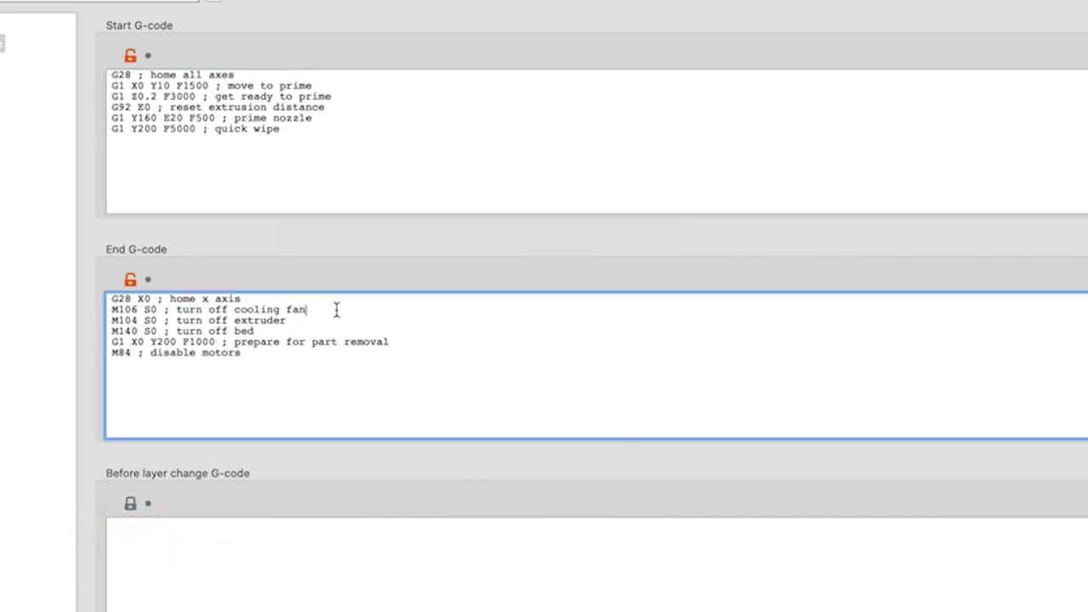
pyautogui.click(251, 301)
pyautogui.click(302, 324)
pyautogui.click(276, 340)
pyautogui.click(345, 345)
pyautogui.click(389, 344)
pyautogui.moveTo(367, 341); pyautogui.dragTo(313, 344)
pyautogui.click(448, 340)
pyautogui.click(246, 359)
pyautogui.click(364, 151)
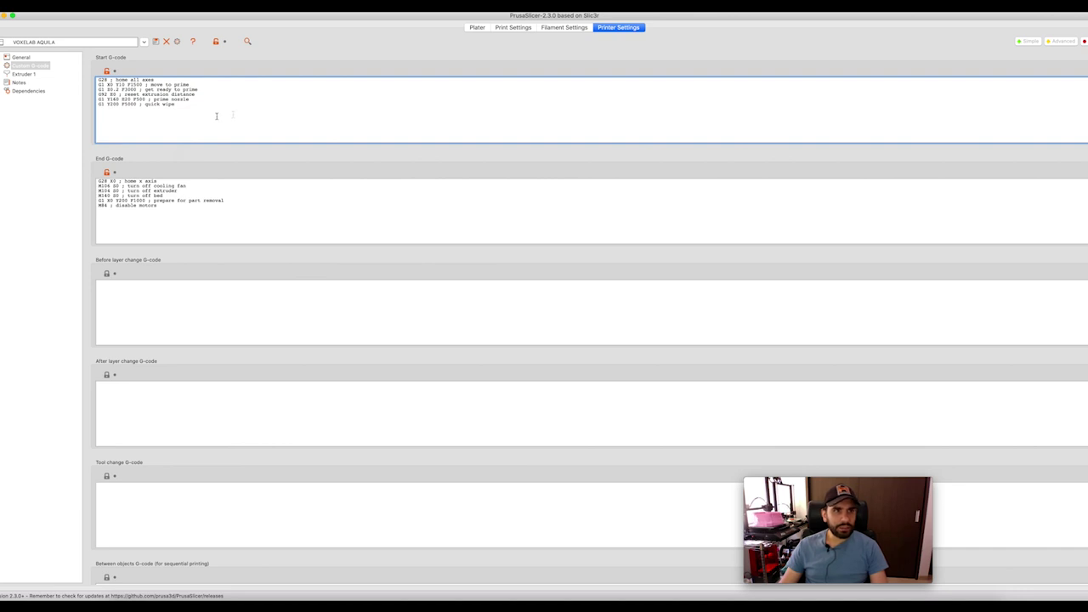
# Step: Open the Extruder 1 settings and check the nozzle diameter and the minimum and maximum layer height limits
pyautogui.click(23, 74)
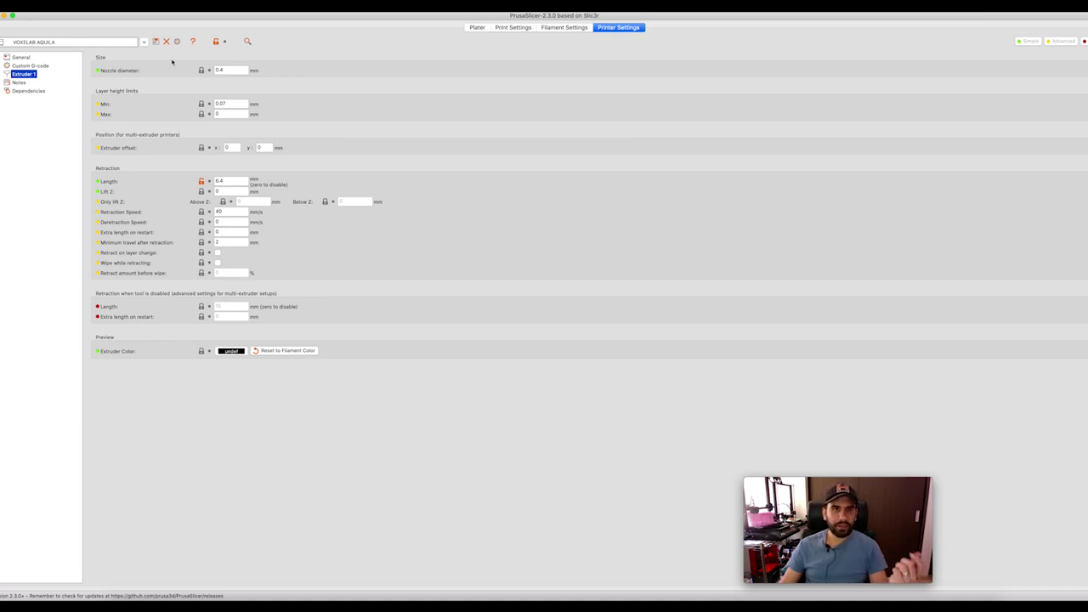
pyautogui.click(234, 68)
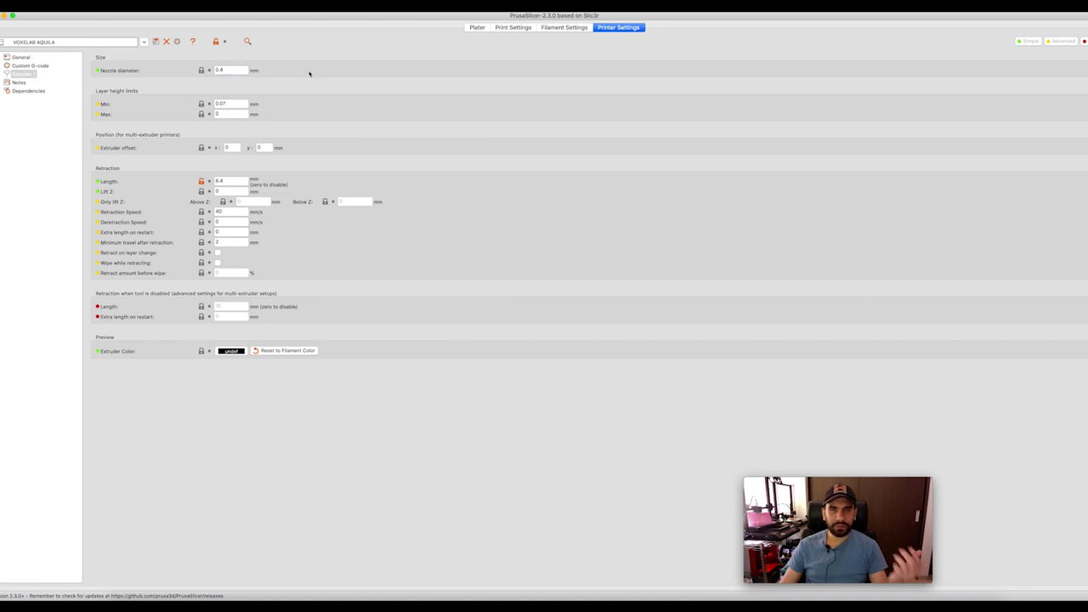
pyautogui.click(250, 106)
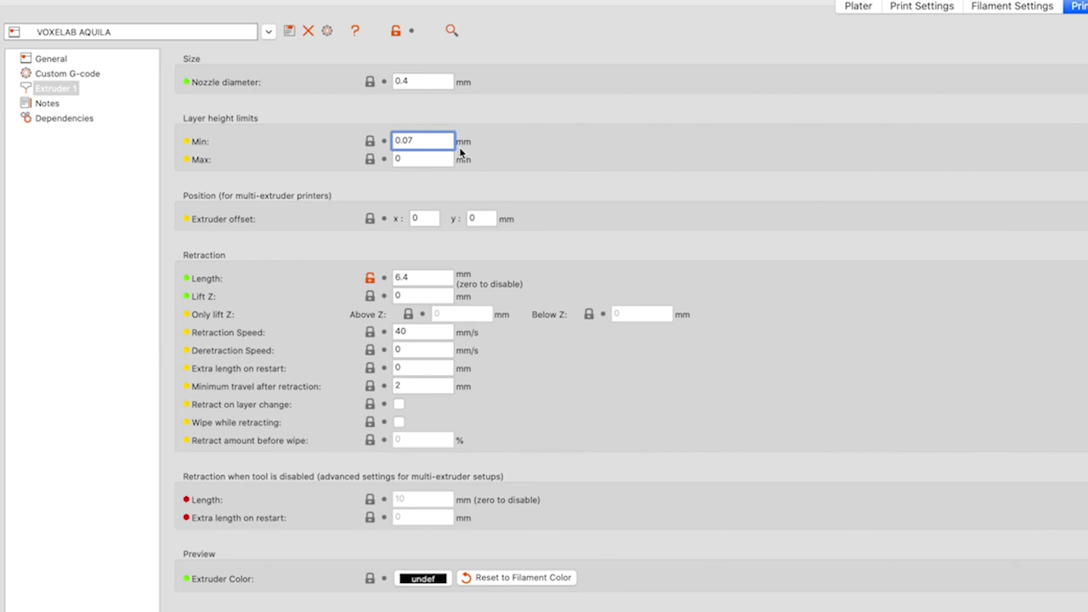
pyautogui.press('Tab')
pyautogui.click(591, 160)
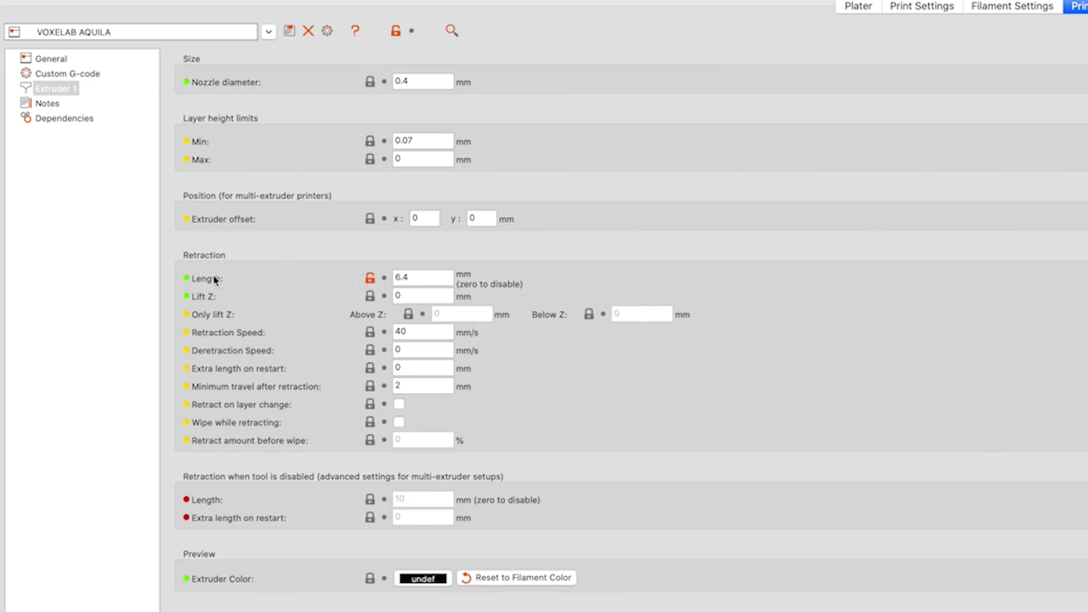
# Step: Review the extruder's retraction length, Lift Z, retraction speed and minimum travel after retraction, leaving Retract on layer change off
pyautogui.click(431, 282)
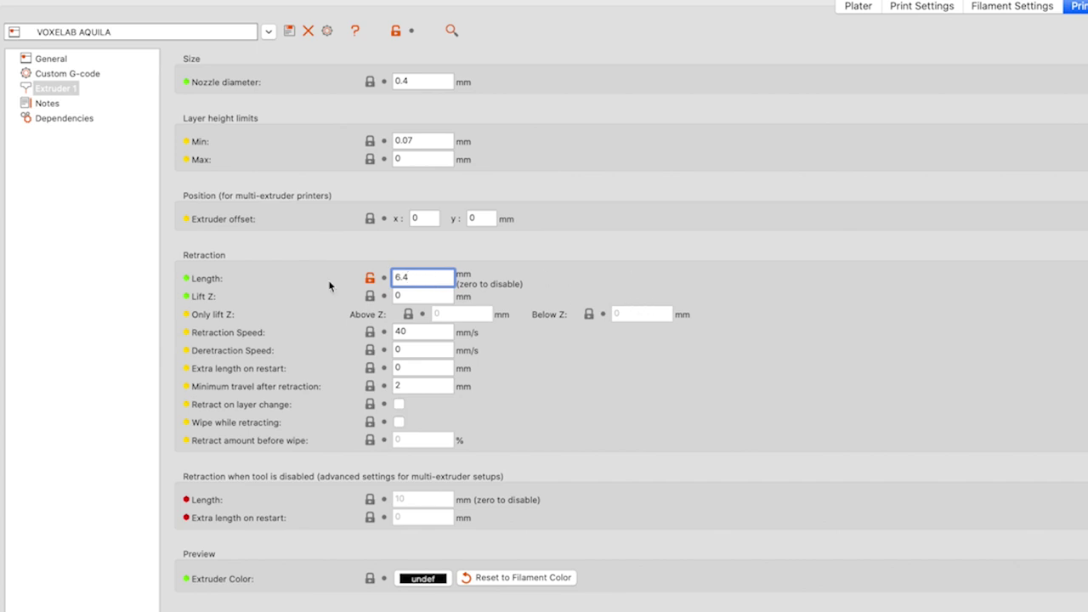
pyautogui.click(432, 298)
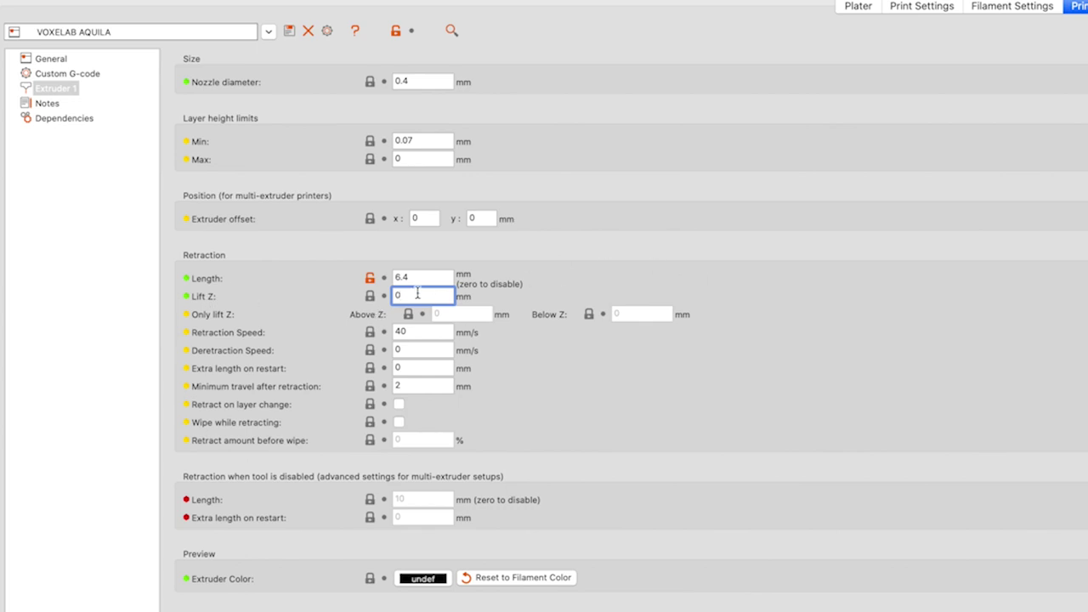
pyautogui.click(425, 333)
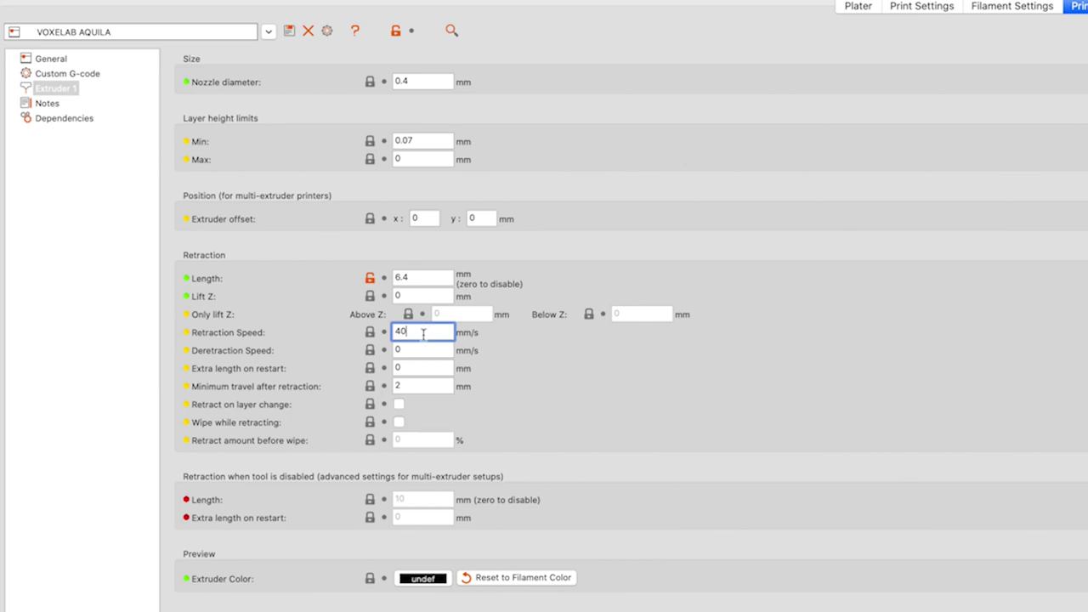
pyautogui.click(399, 387)
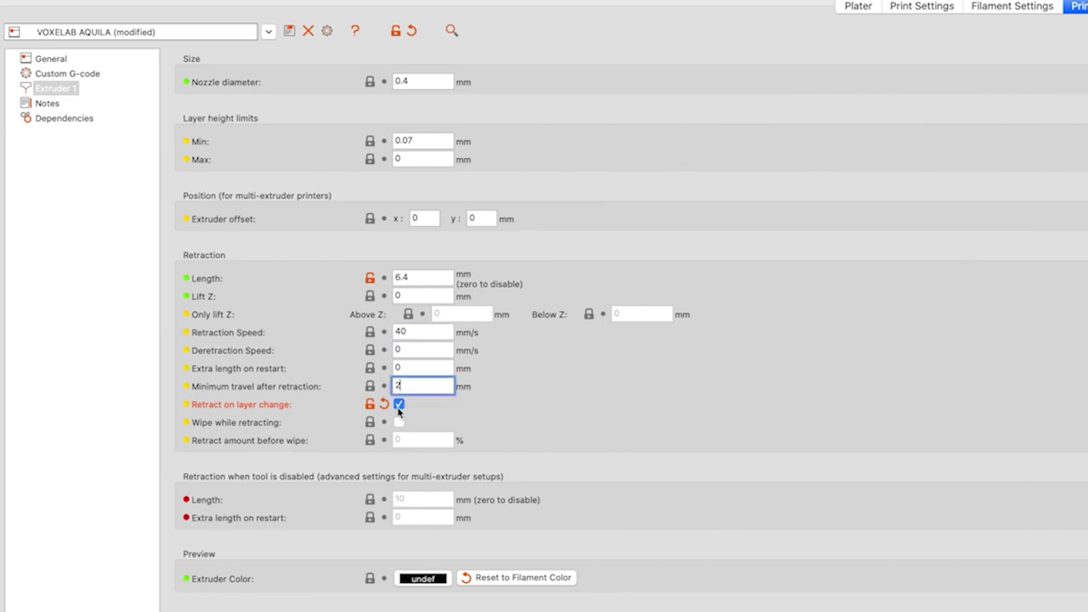
pyautogui.click(411, 389)
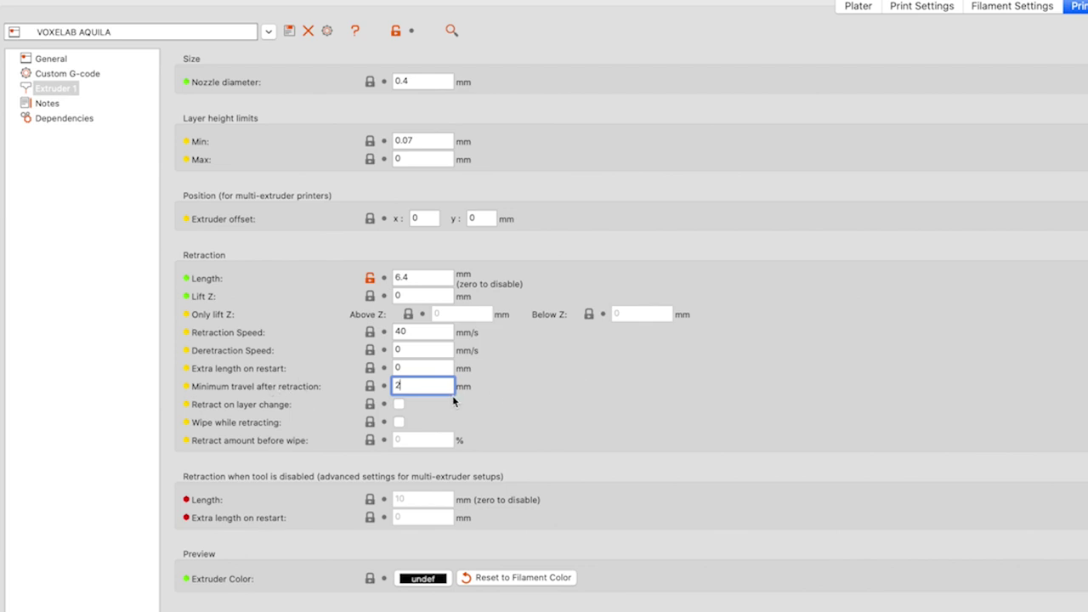
pyautogui.click(607, 396)
# Step: Examine the retraction length and retraction speed more closely as the two main values for tuning retraction
pyautogui.moveTo(393, 279)
pyautogui.click(429, 275)
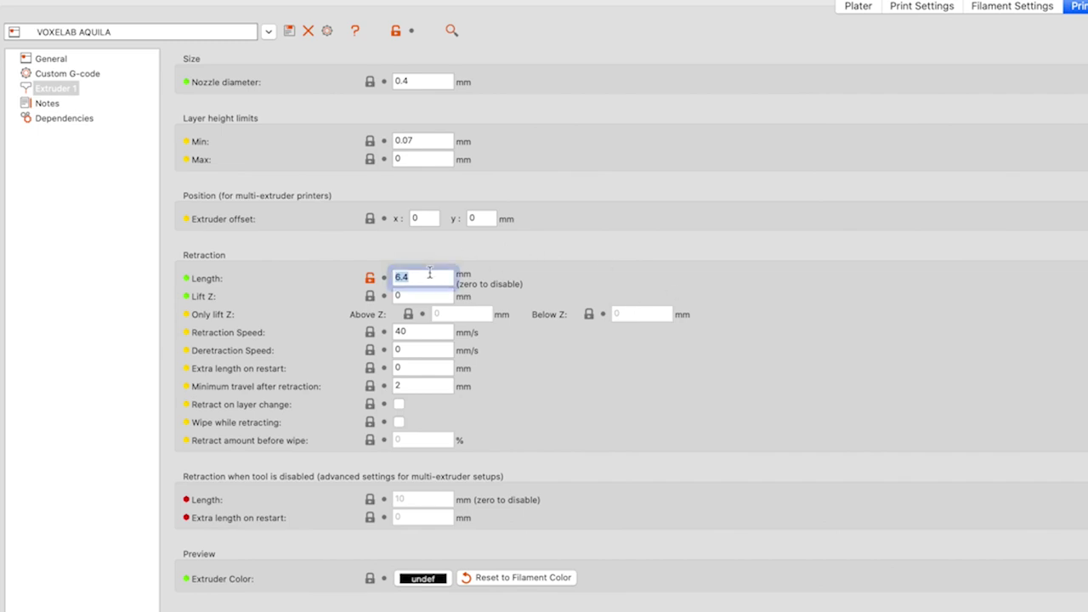
pyautogui.click(429, 276)
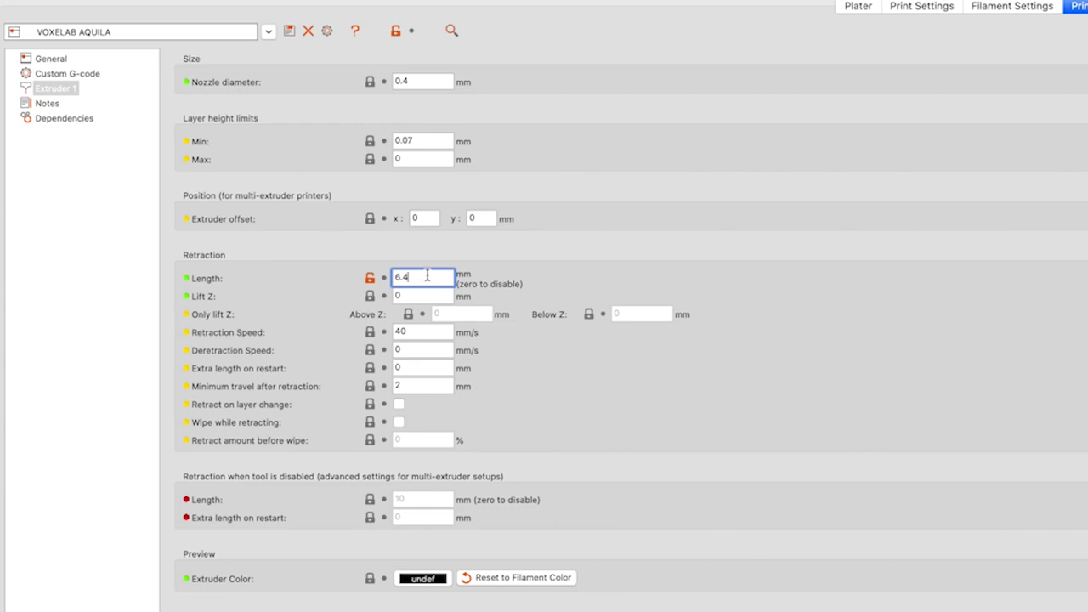
pyautogui.click(419, 332)
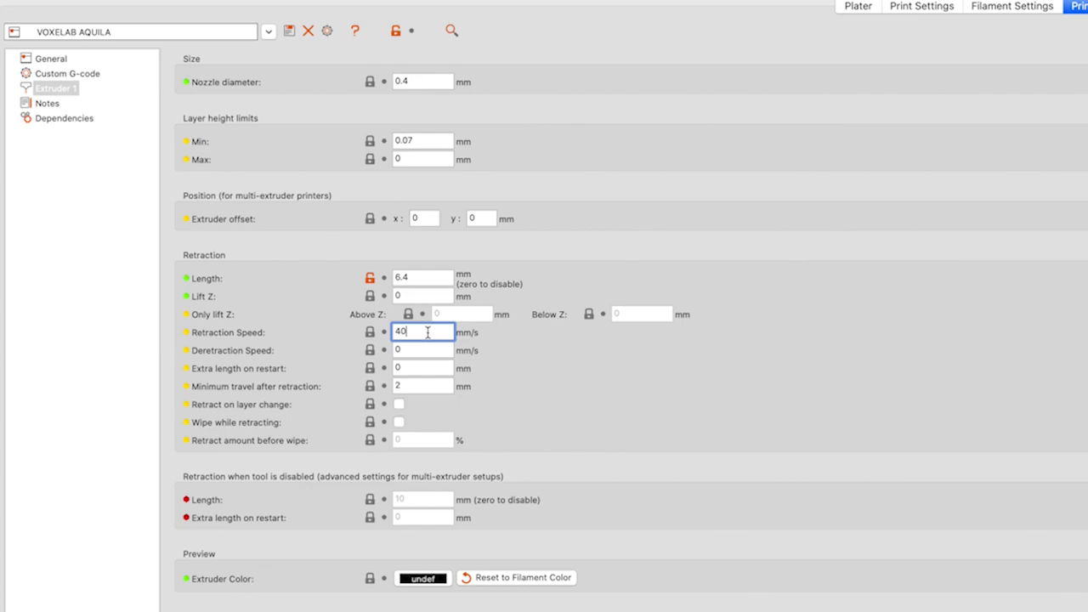
pyautogui.click(615, 367)
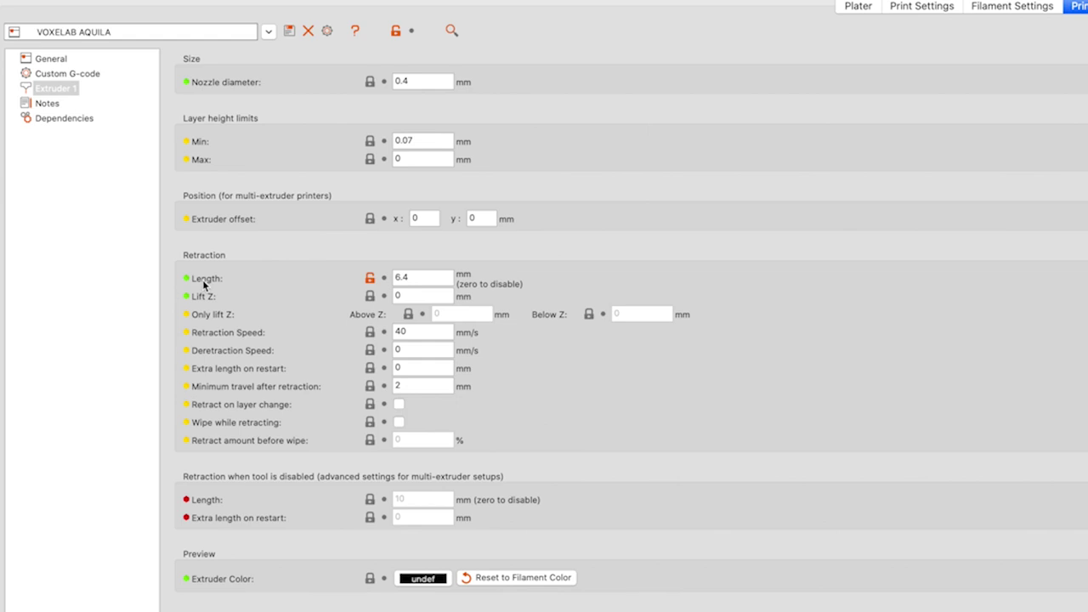
pyautogui.click(426, 276)
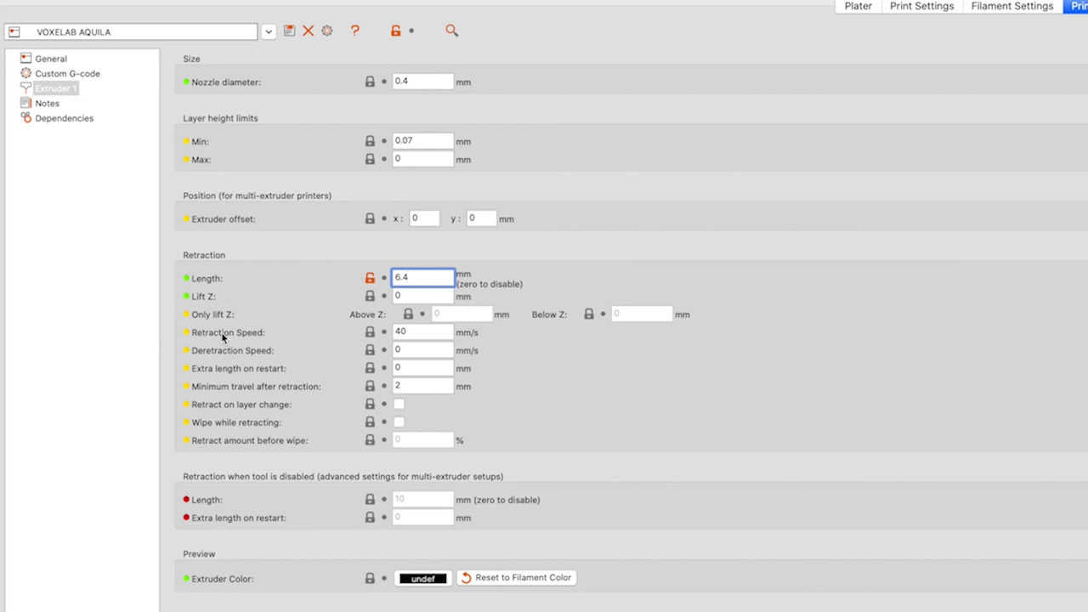
pyautogui.click(757, 412)
# Step: Look through the printer's Notes and Dependencies pages and return to its General settings
pyautogui.click(48, 104)
pyautogui.click(71, 118)
pyautogui.click(48, 103)
pyautogui.click(60, 58)
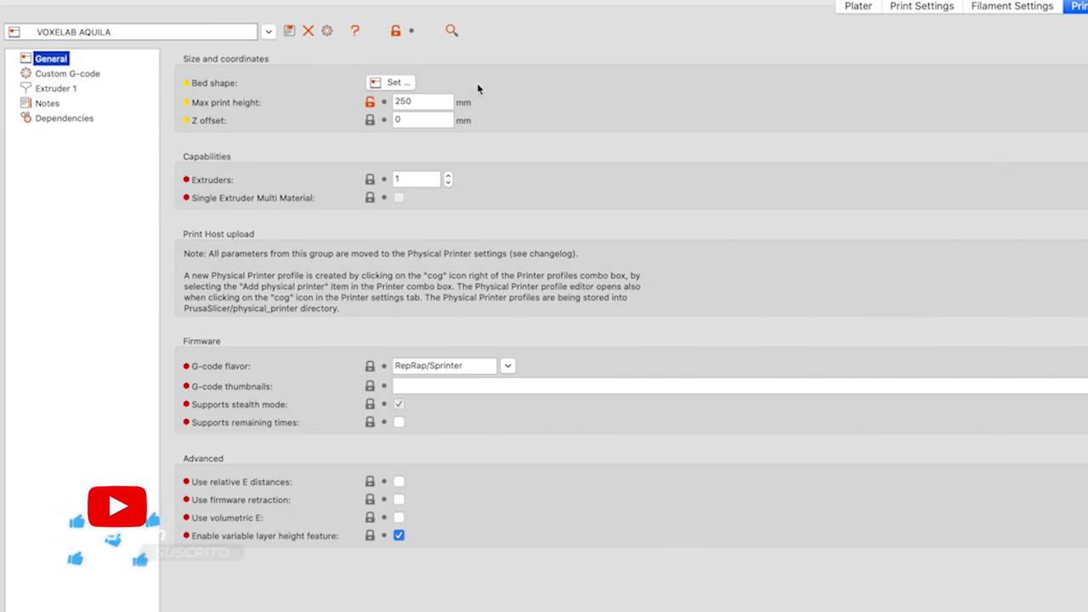
# Step: Open the filament settings of the VOXELAB AQUILA V2 profile and change the filament color to bright green
pyautogui.click(1026, 8)
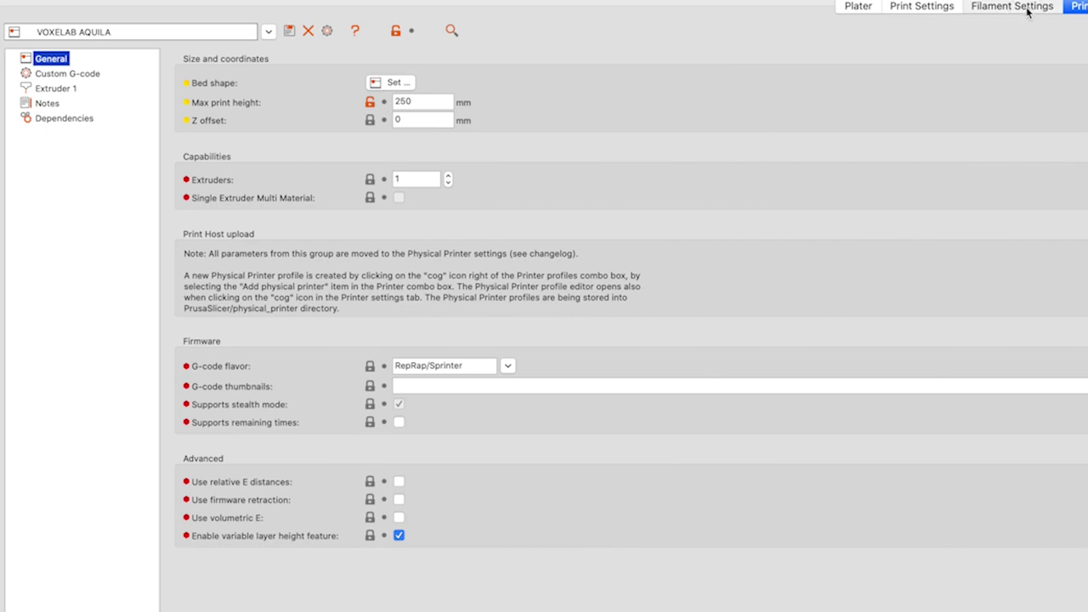
pyautogui.click(55, 58)
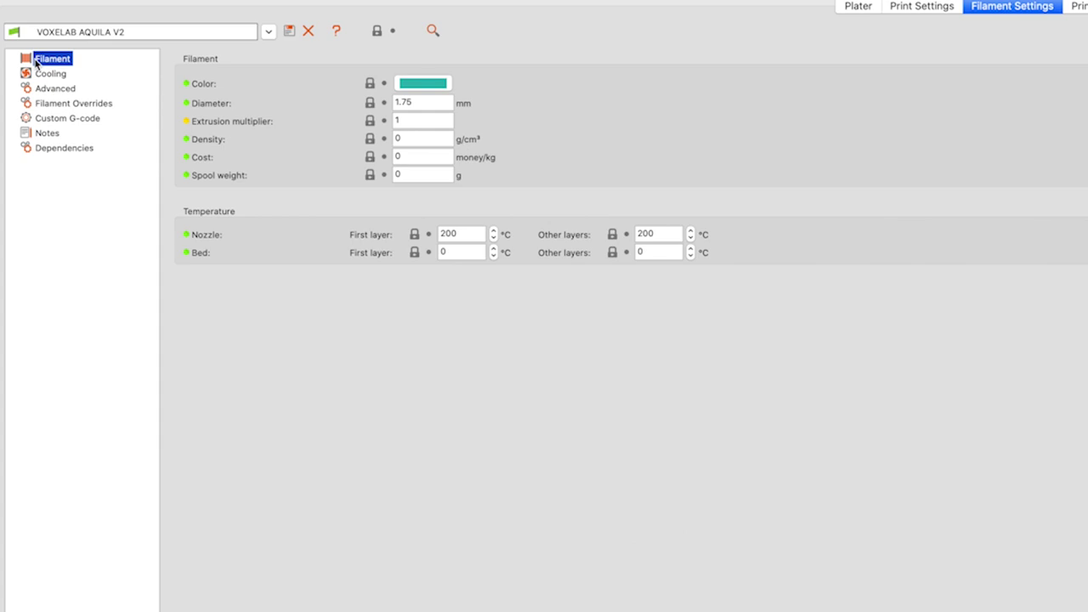
pyautogui.click(443, 81)
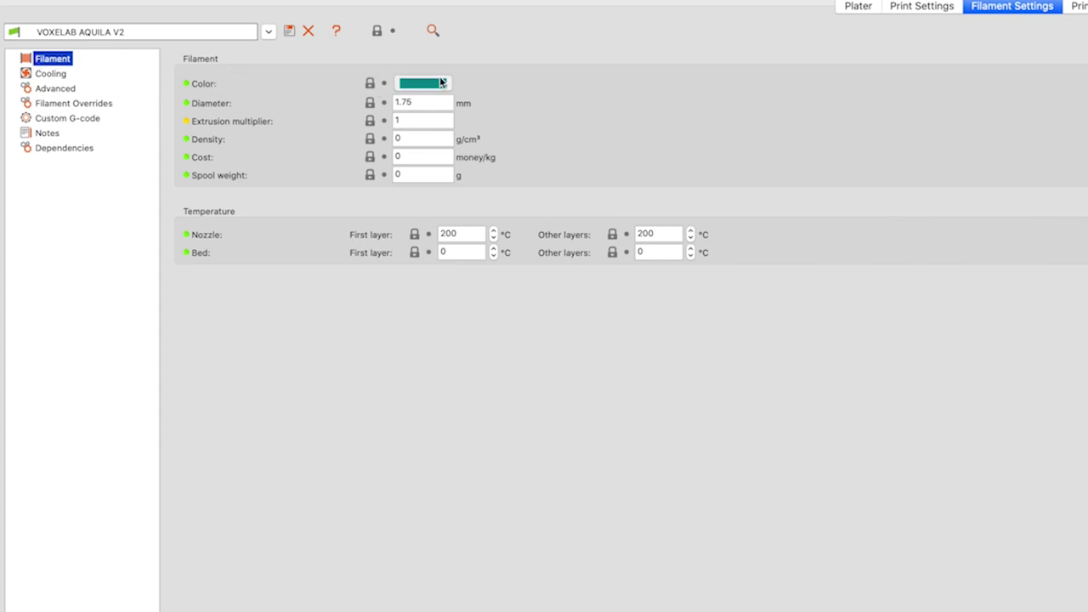
pyautogui.click(974, 277)
pyautogui.moveTo(974, 277)
pyautogui.mouseDown()
pyautogui.moveTo(1026, 297)
pyautogui.moveTo(1037, 353)
pyautogui.moveTo(1046, 301)
pyautogui.moveTo(958, 314)
pyautogui.moveTo(1021, 303)
pyautogui.moveTo(955, 304)
pyautogui.moveTo(959, 273)
pyautogui.moveTo(972, 281)
pyautogui.moveTo(965, 267)
pyautogui.mouseUp()
pyautogui.click(946, 397)
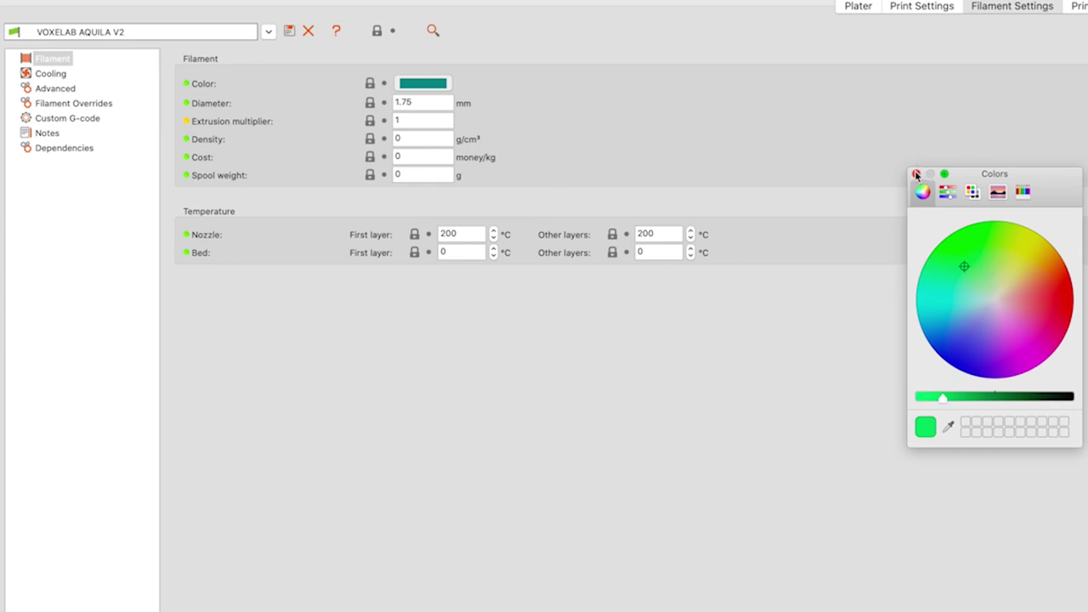
pyautogui.click(965, 261)
pyautogui.click(916, 175)
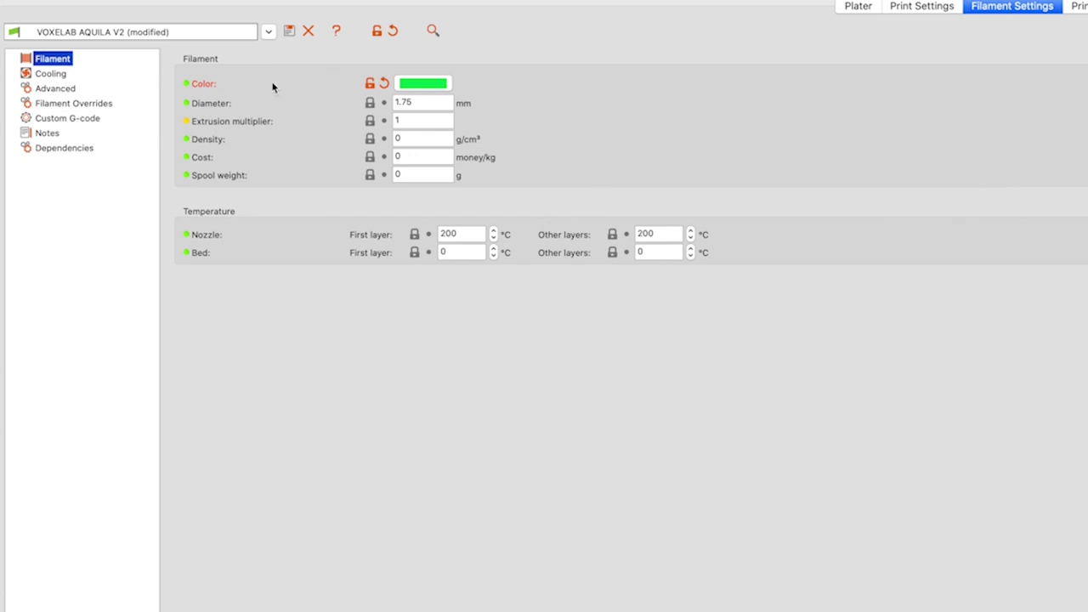
# Step: Check the filament diameter and read the description of the extrusion multiplier
pyautogui.click(430, 101)
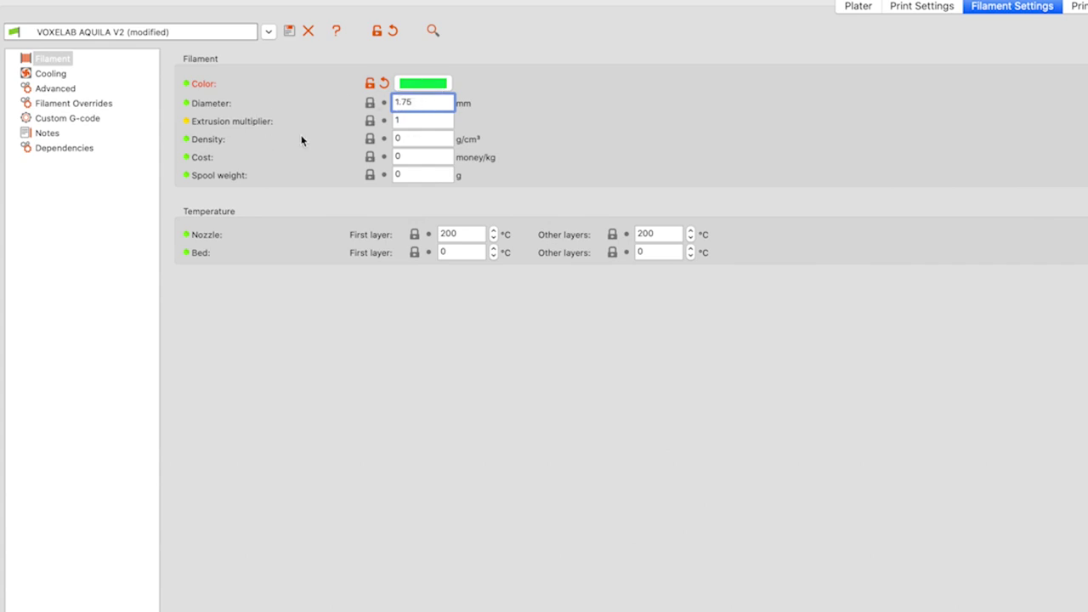
pyautogui.click(446, 122)
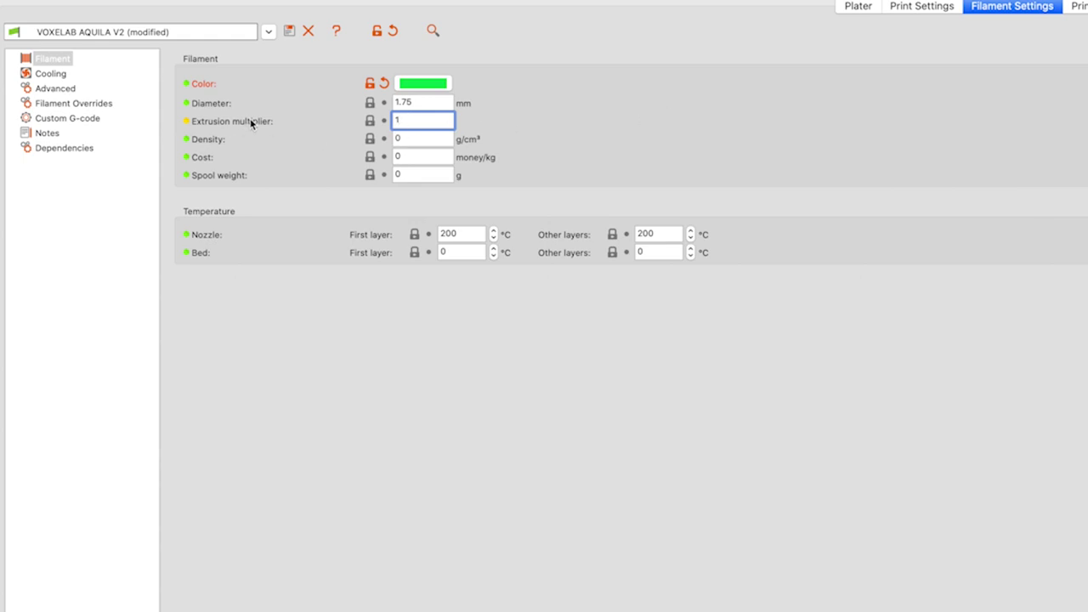
pyautogui.moveTo(250, 123)
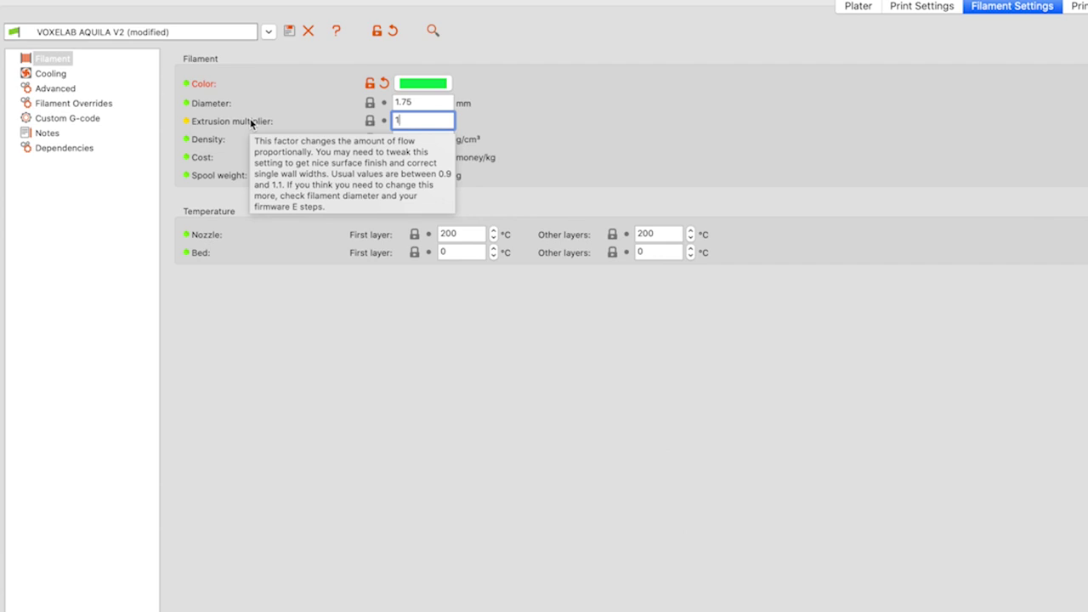
# Step: Read the description of the filament density and set it to 1.24 g/cm³
pyautogui.click(439, 143)
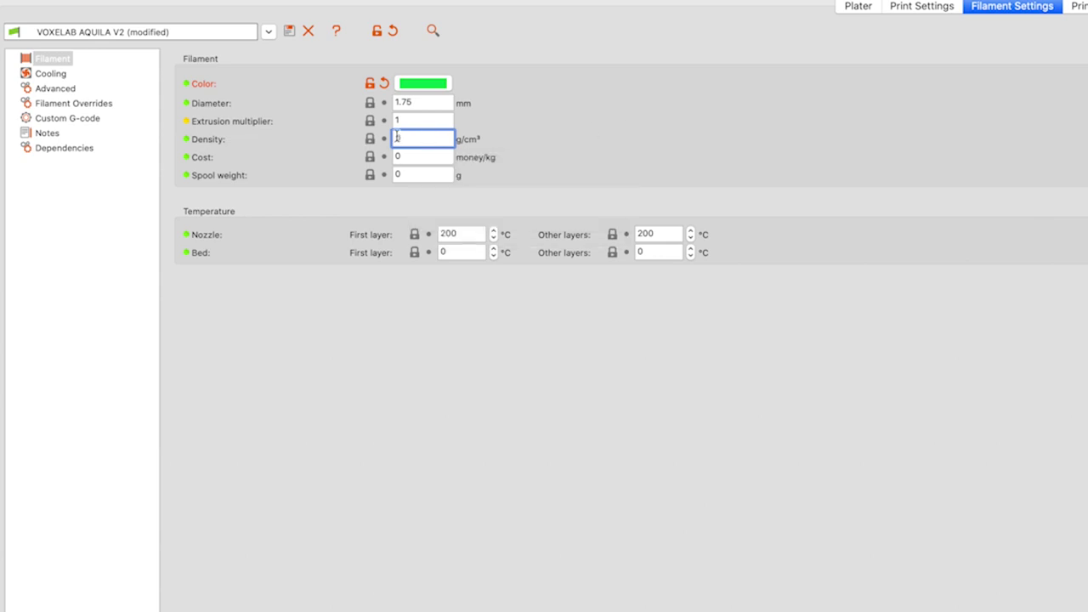
pyautogui.moveTo(405, 139)
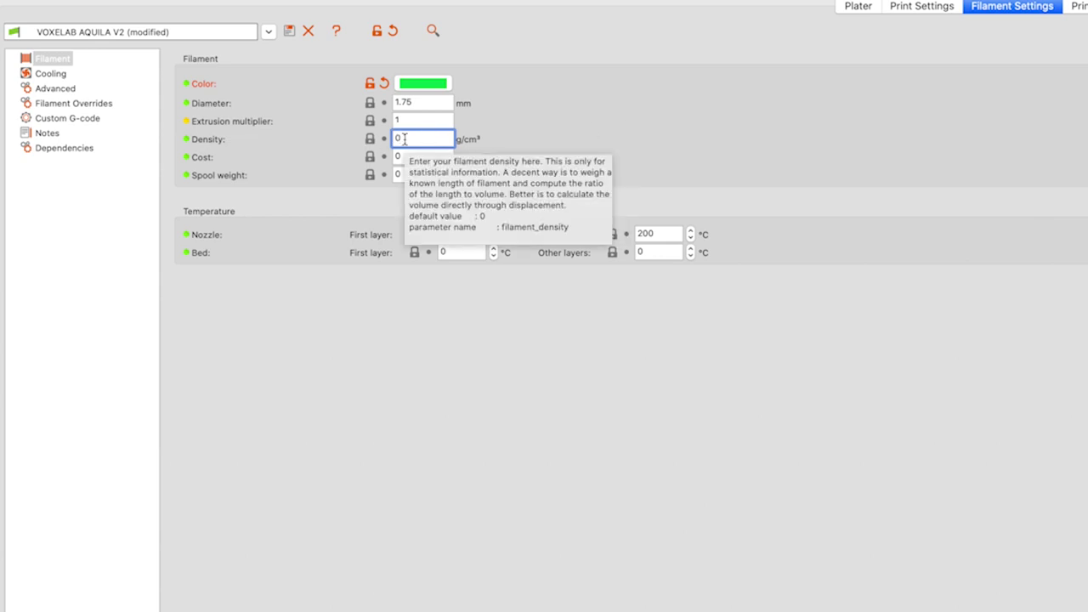
pyautogui.doubleClick(405, 139)
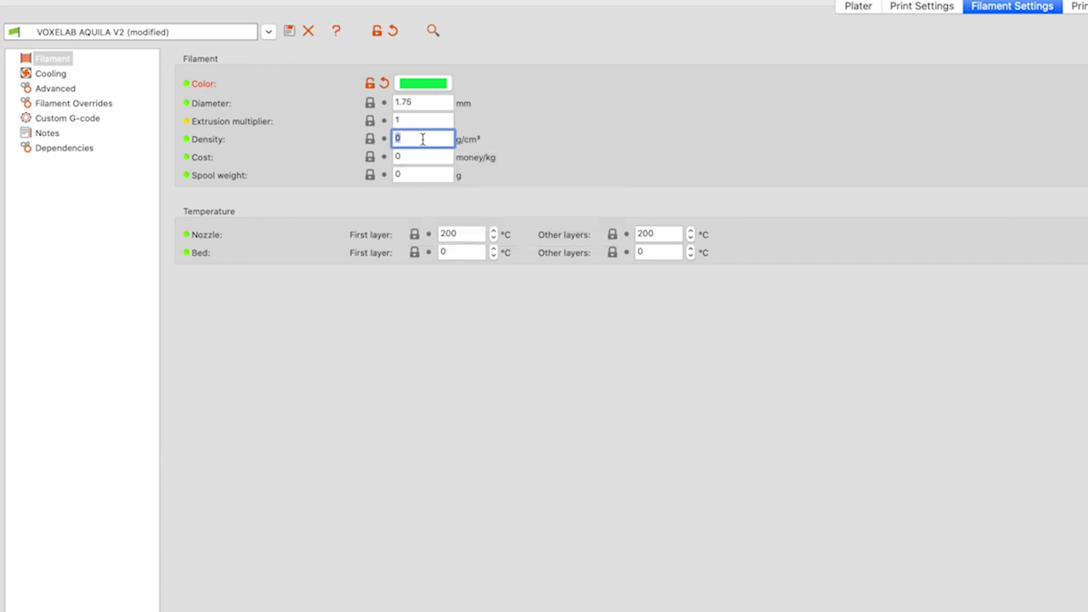
pyautogui.write('1.24')
pyautogui.click(592, 169)
pyautogui.click(448, 139)
pyautogui.press('super+Tab')
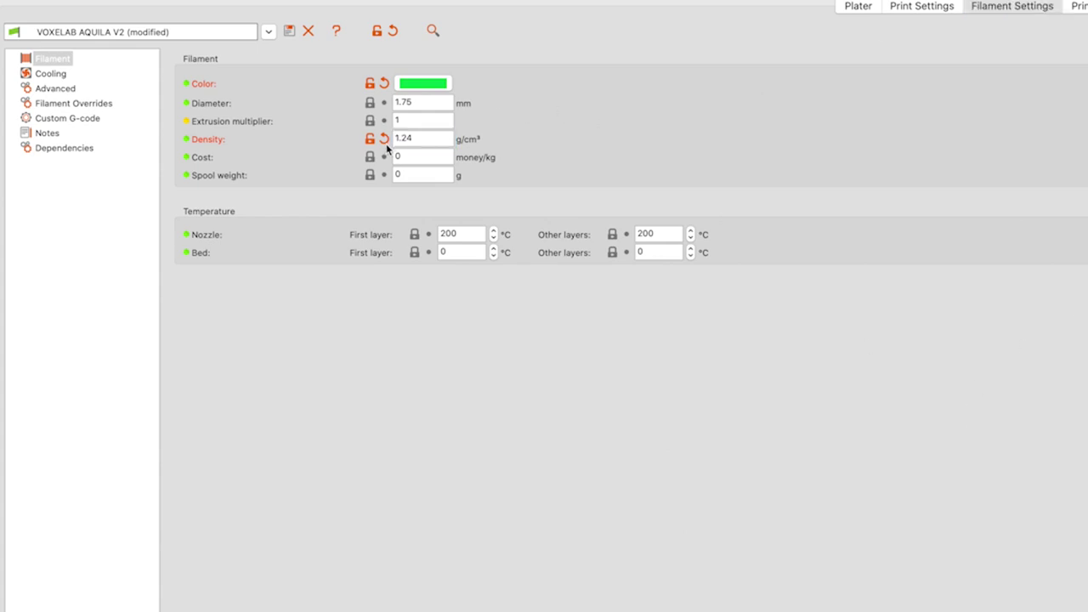
# Step: Set the filament cost to 850 money/kg
pyautogui.click(417, 158)
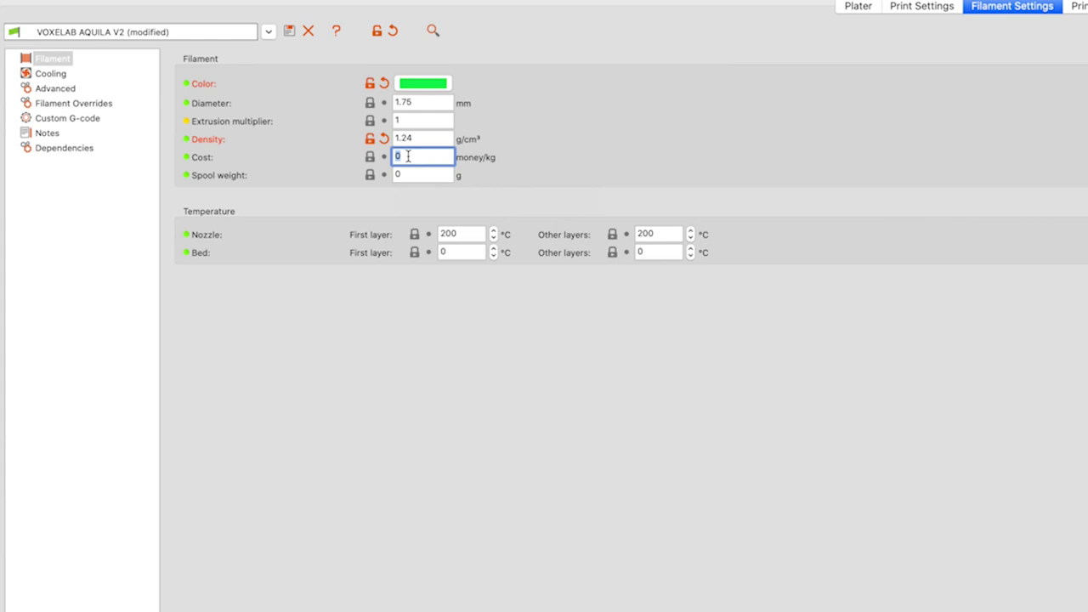
pyautogui.write('8')
pyautogui.write('0')
pyautogui.press('BackSpace')
pyautogui.write('50')
pyautogui.click(431, 175)
# Step: Set the filament cost to 500 money/kg and the spool weight to 1000 g
pyautogui.click(420, 155)
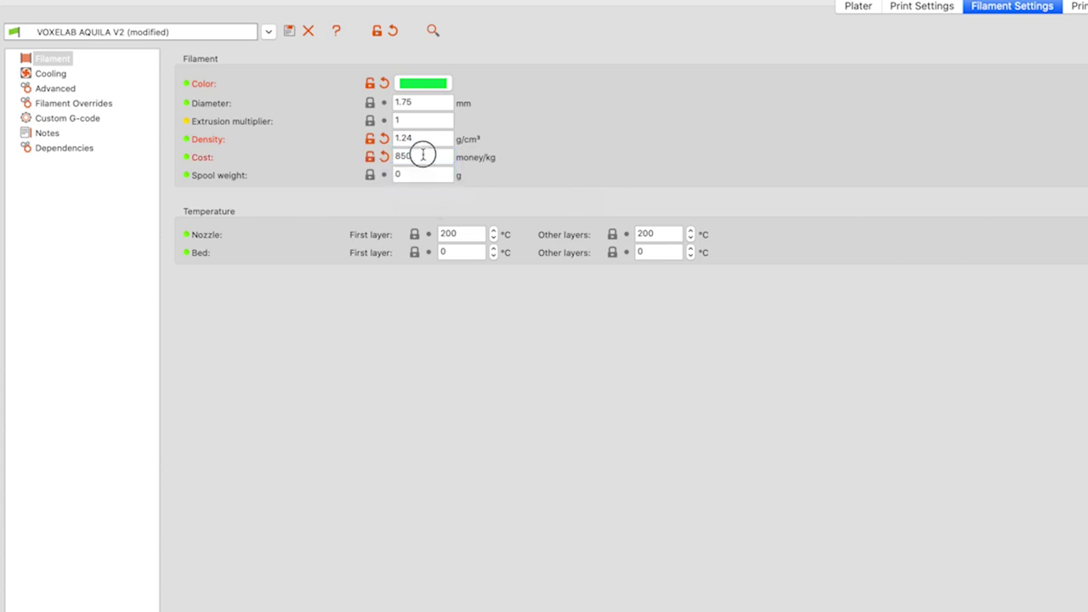
pyautogui.write('500')
pyautogui.click(431, 175)
pyautogui.doubleClick(410, 176)
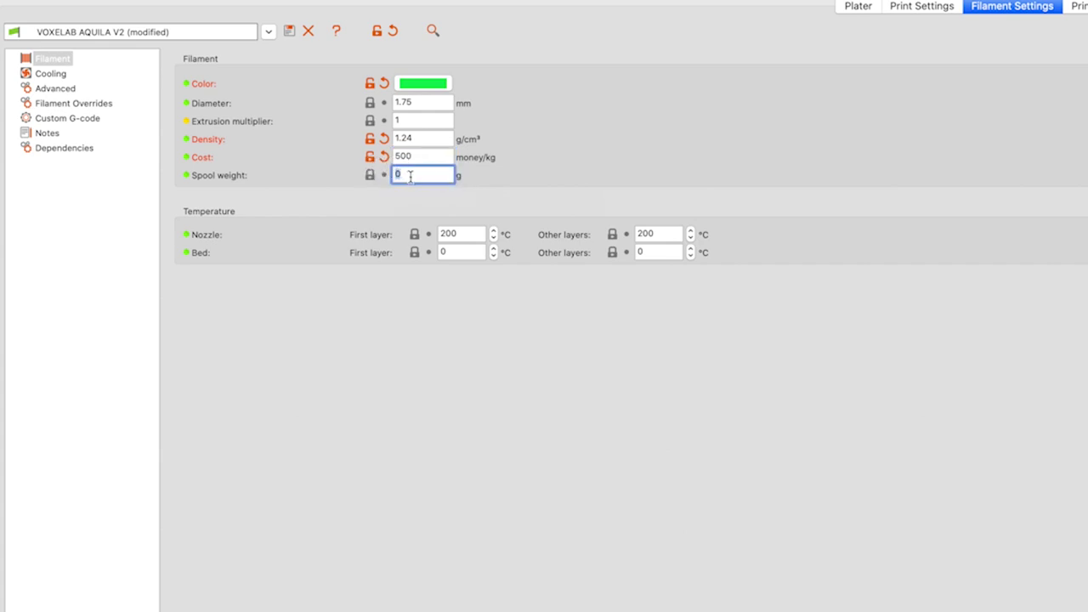
pyautogui.write('1000')
pyautogui.click(427, 156)
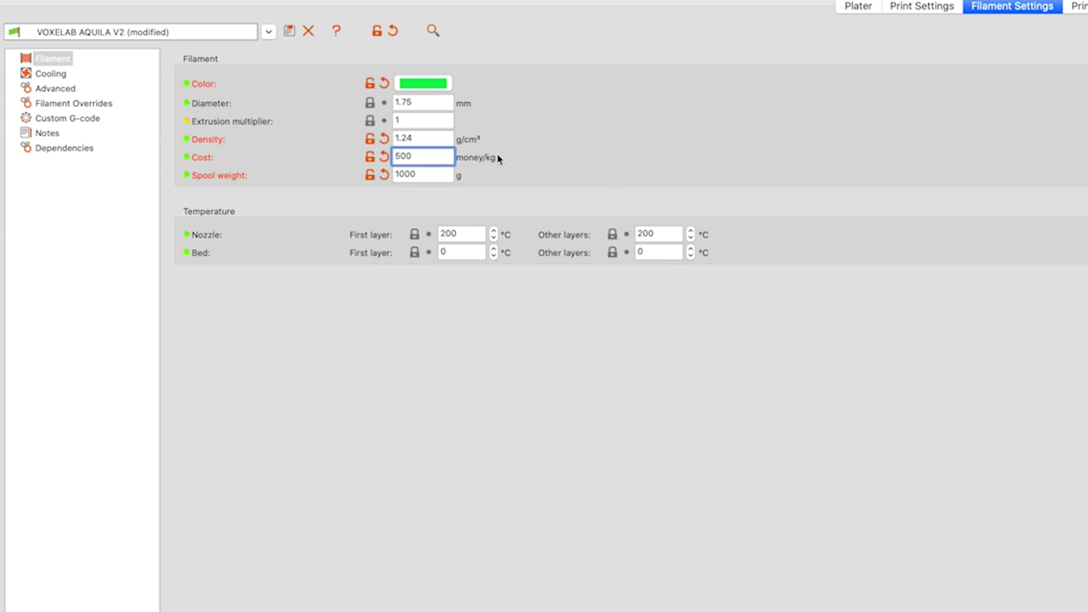
pyautogui.click(427, 137)
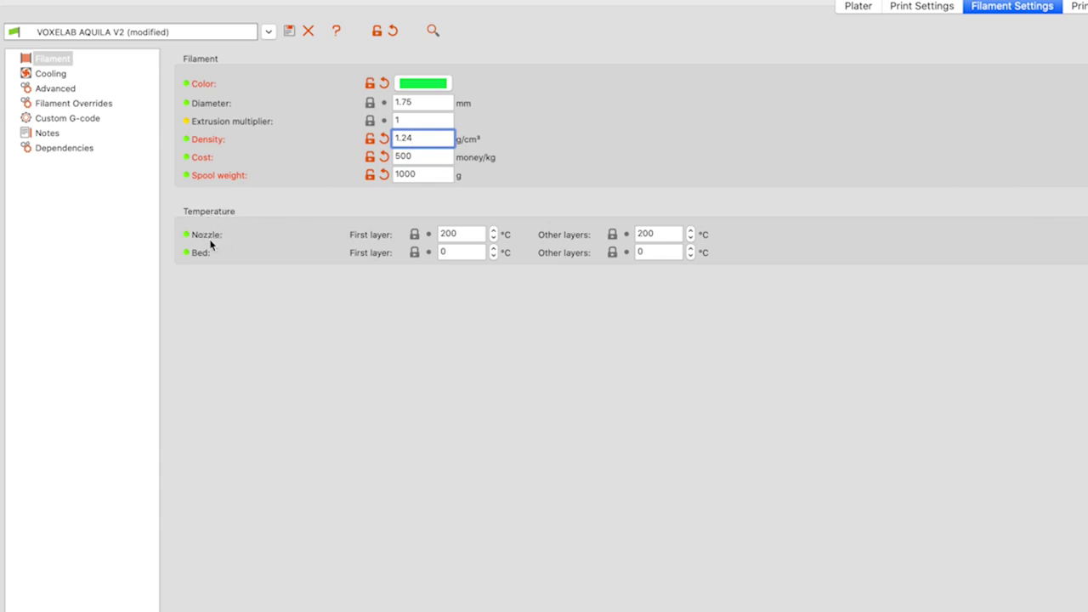
# Step: Set the nozzle temperature to 215 °C for both the first layer and the other layers
pyautogui.click(462, 235)
pyautogui.click(539, 209)
pyautogui.click(459, 235)
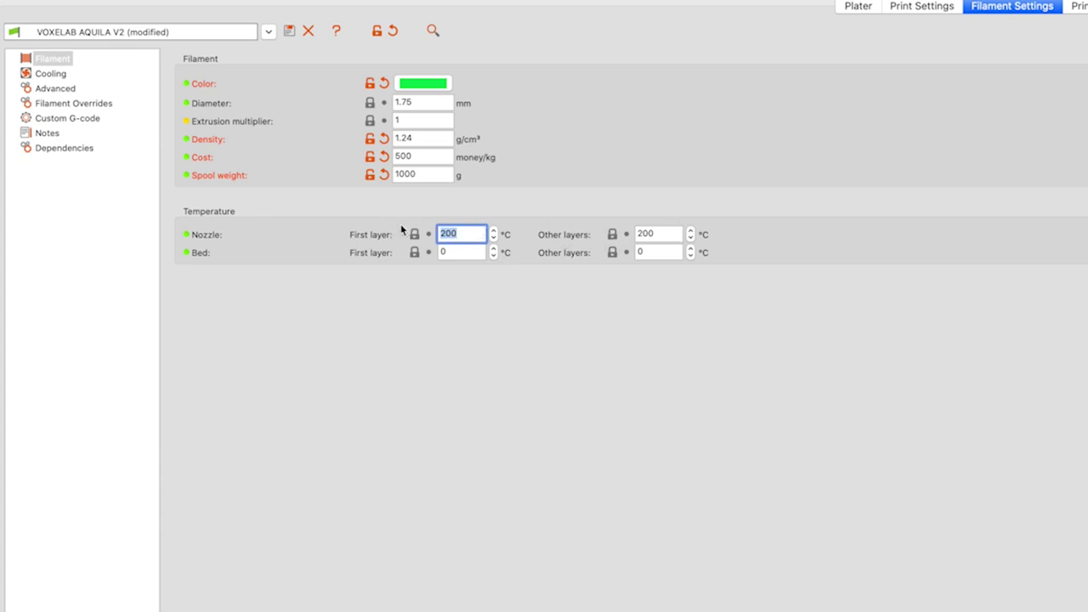
pyautogui.write('215')
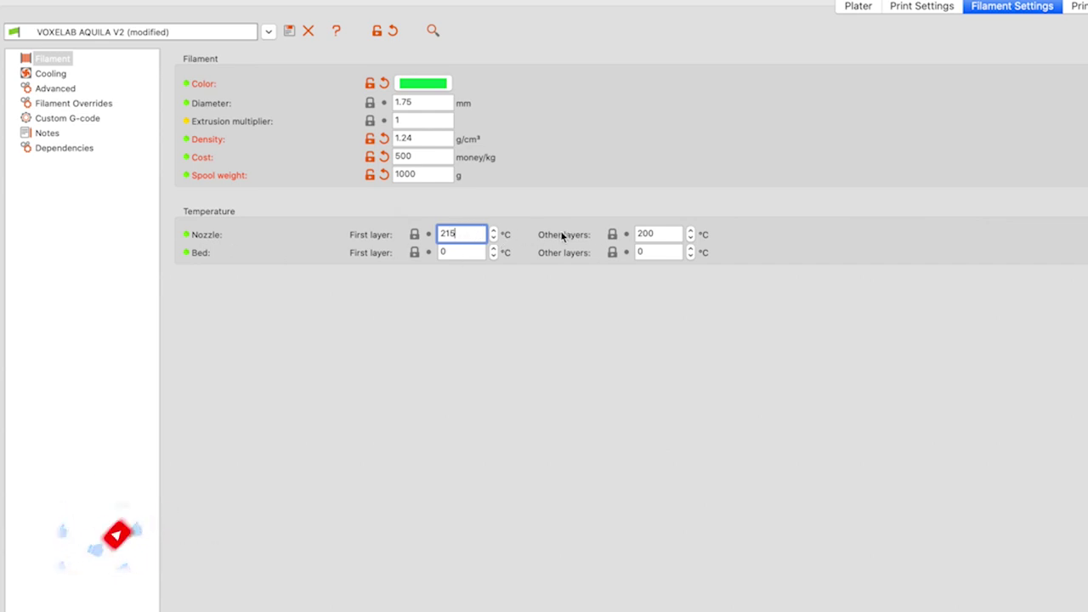
pyautogui.doubleClick(646, 232)
pyautogui.write('215')
pyautogui.press('Tab')
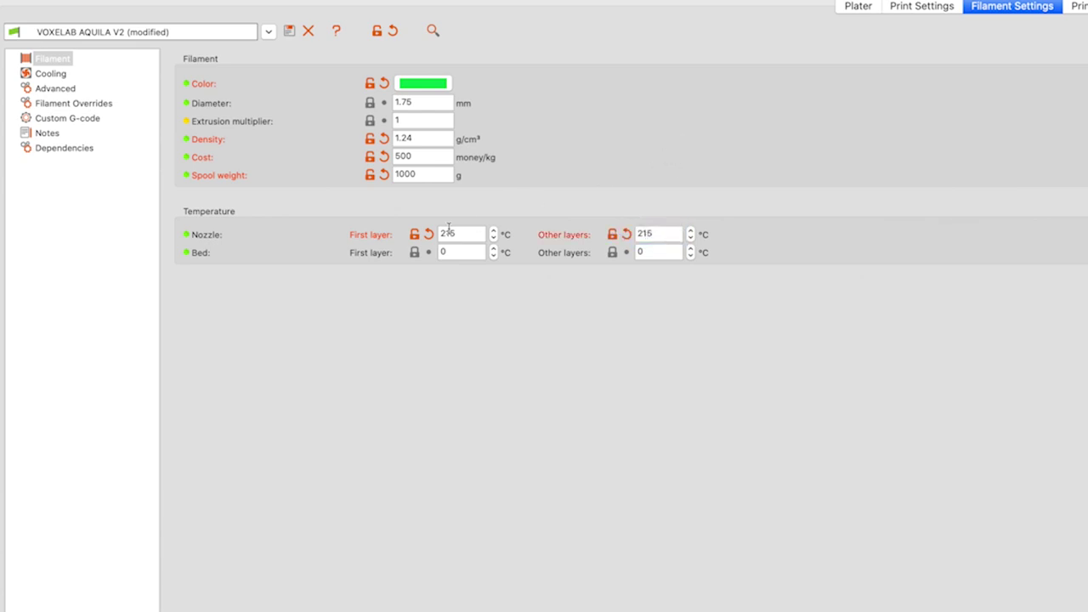
# Step: Set the bed temperature to 55 °C for both the first layer and the other layers
pyautogui.doubleClick(469, 249)
pyautogui.write('50')
pyautogui.press('BackSpace')
pyautogui.press('BackSpace')
pyautogui.write('55')
pyautogui.click(663, 250)
pyautogui.write('55')
pyautogui.click(994, 230)
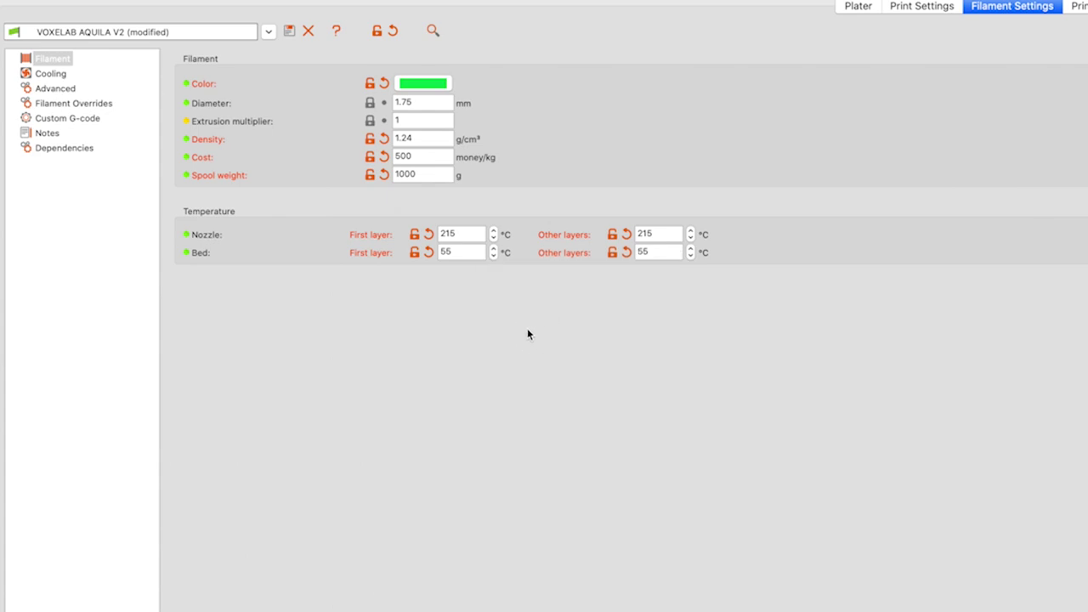
pyautogui.doubleClick(473, 236)
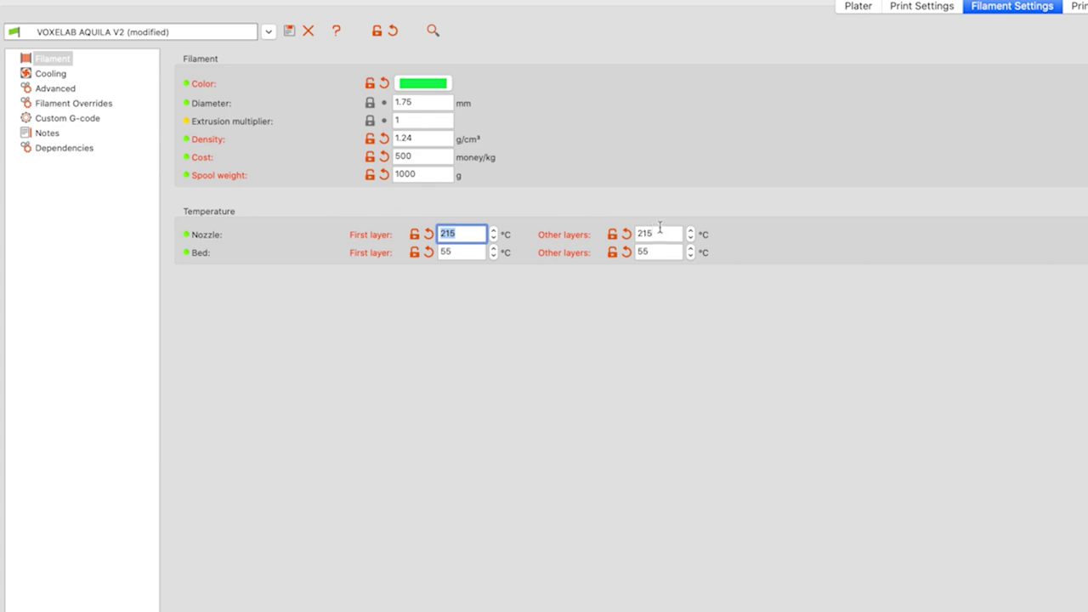
pyautogui.click(466, 251)
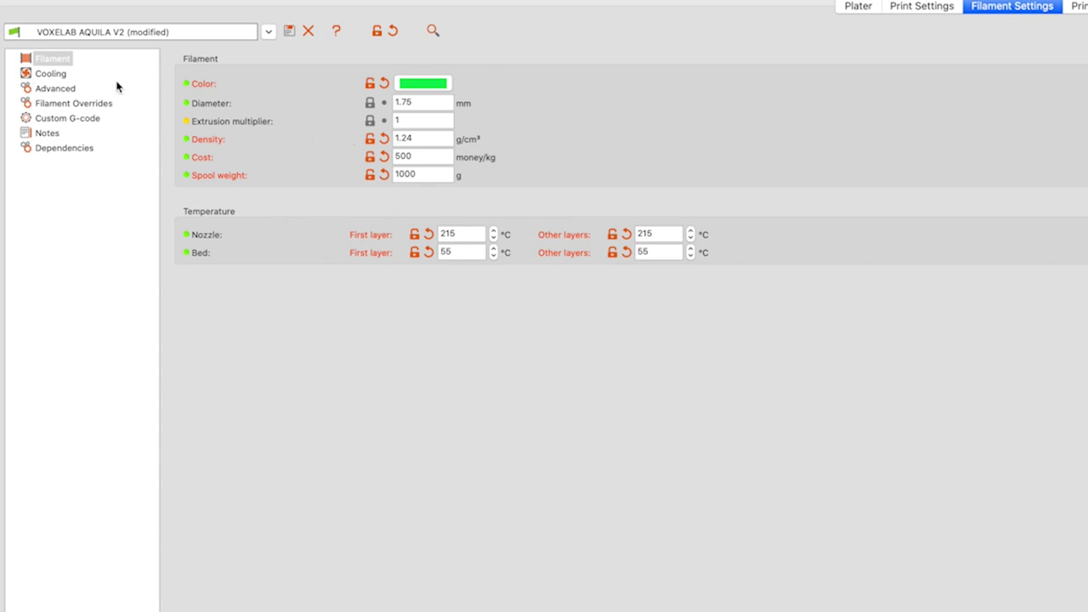
pyautogui.click(51, 74)
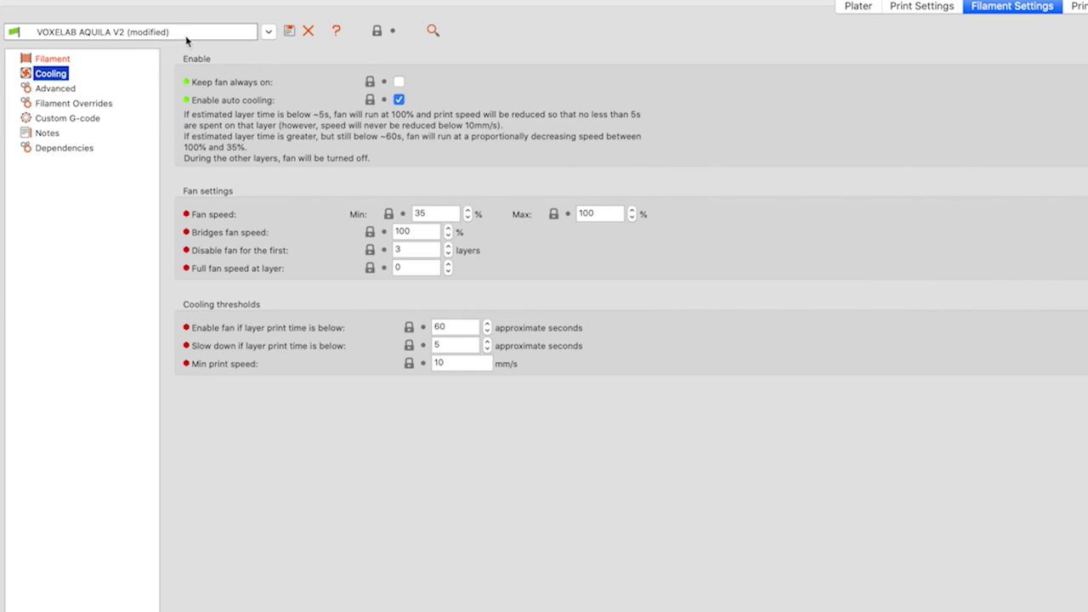
pyautogui.click(70, 59)
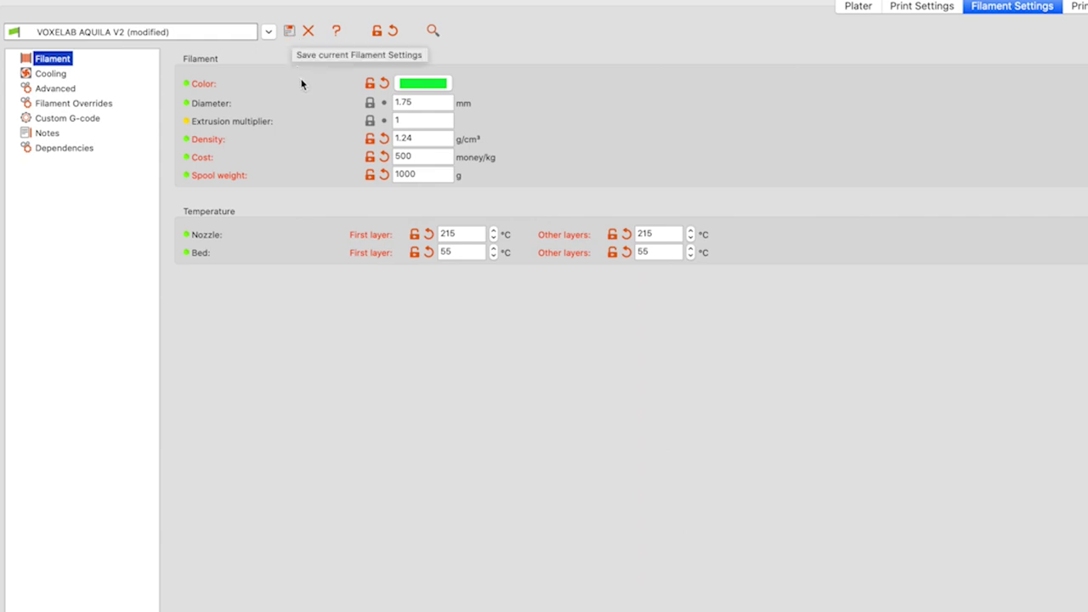
pyautogui.click(294, 31)
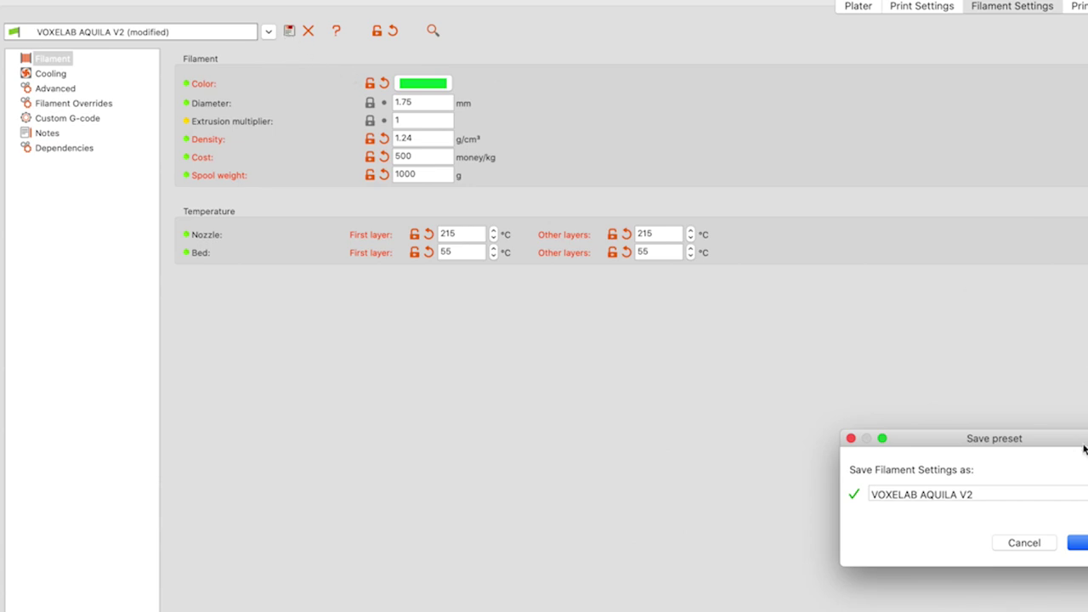
pyautogui.moveTo(1078, 438); pyautogui.dragTo(1087, 416)
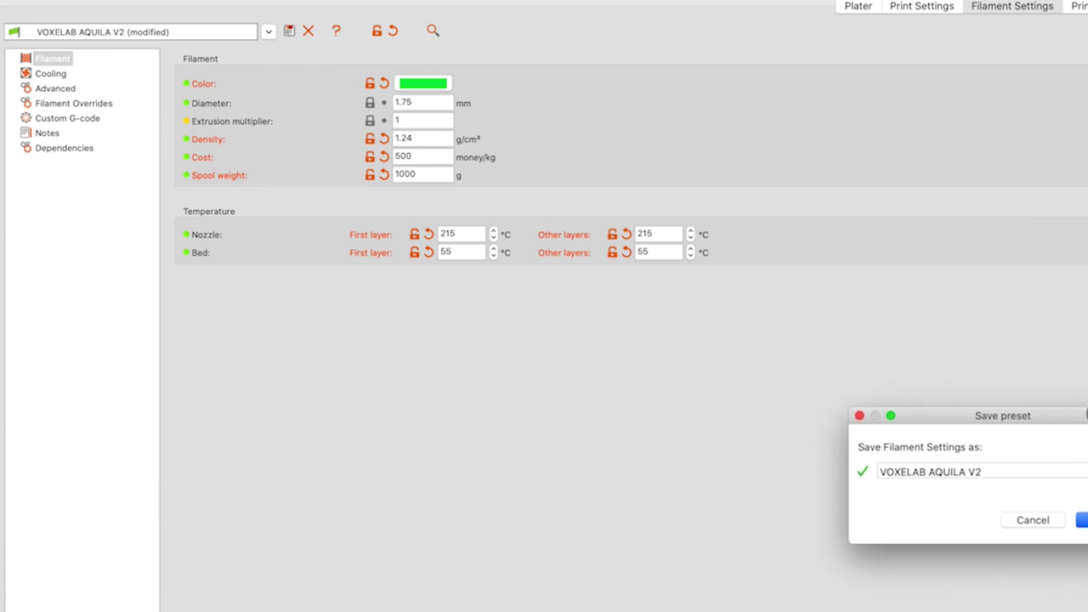
pyautogui.tripleClick(1023, 473)
pyautogui.write('JNBKJCSKJNKSN')
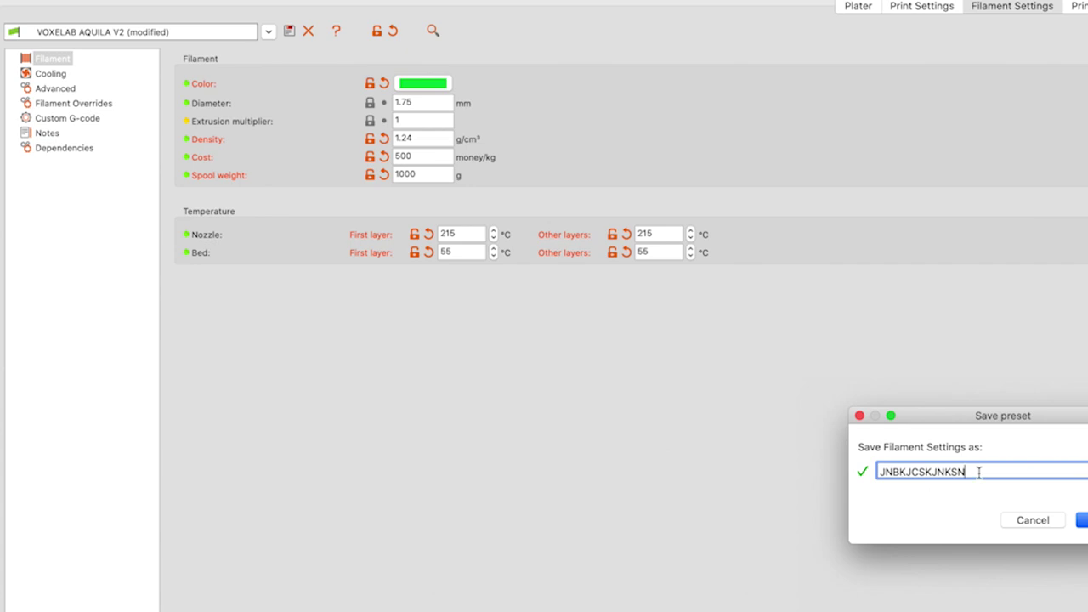
pyautogui.press('super+a')
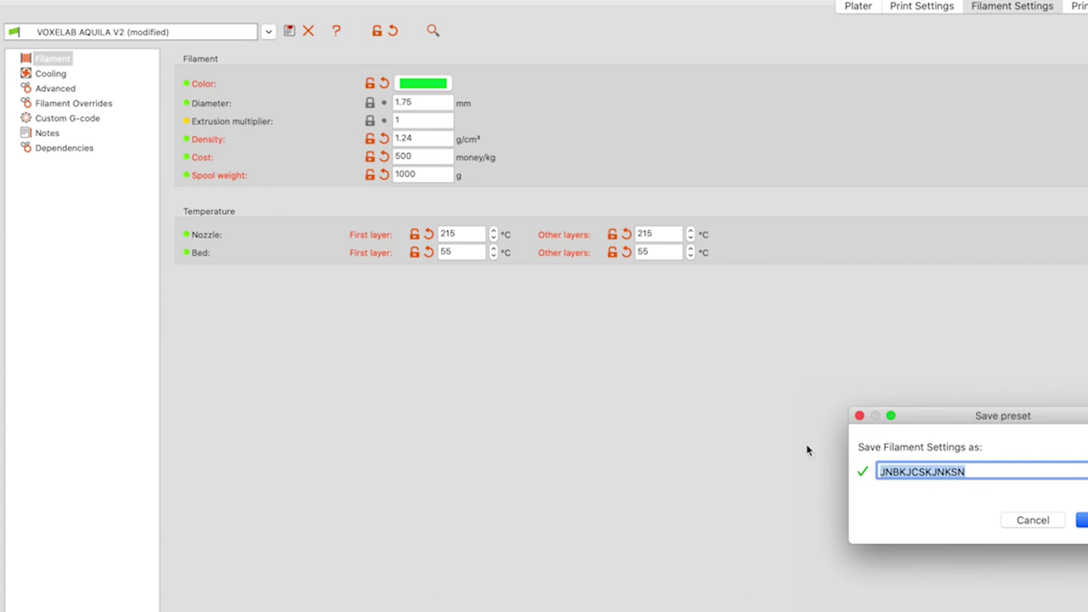
pyautogui.write('CONFI')
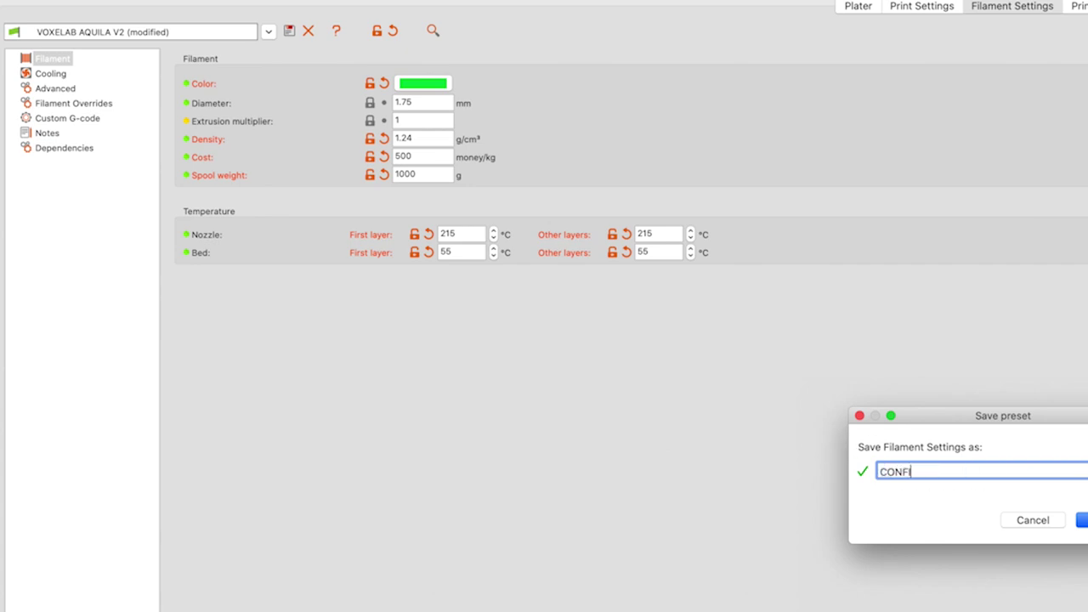
pyautogui.write('GURACION PRACTICa')
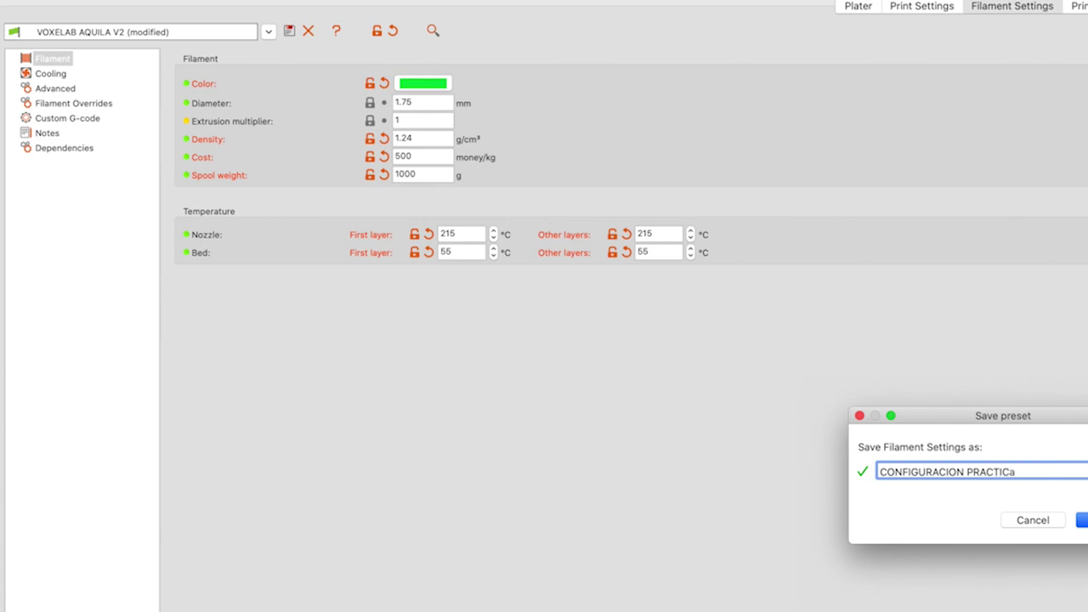
pyautogui.click(1032, 520)
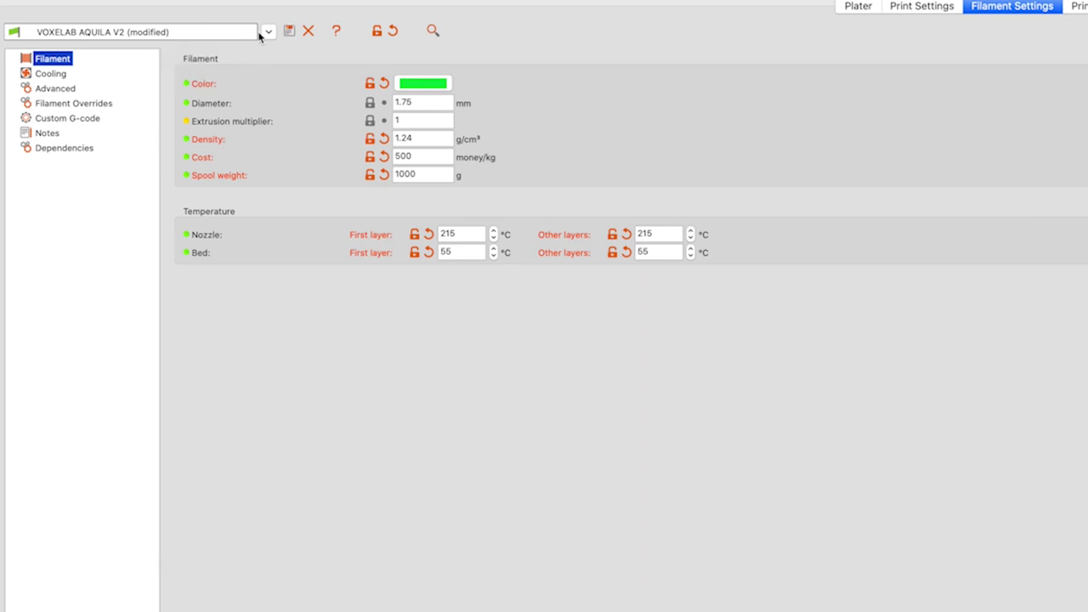
pyautogui.click(289, 32)
pyautogui.click(1016, 545)
pyautogui.click(268, 34)
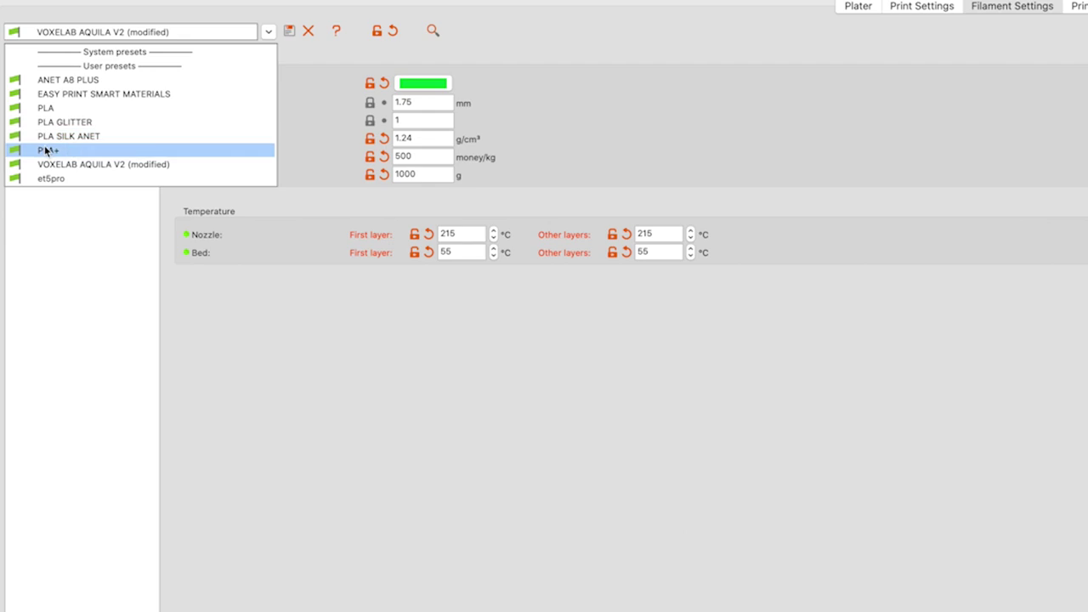
pyautogui.click(823, 128)
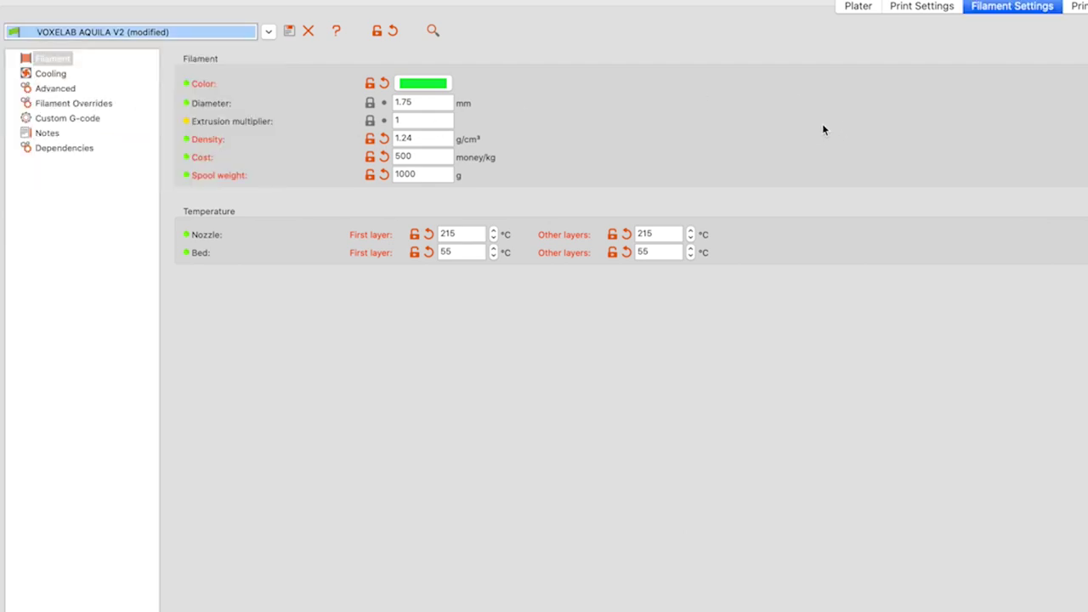
# Step: Try the auto cooling and keep-fan-always-on options in the filament's cooling settings and read the description of the latter
pyautogui.click(50, 76)
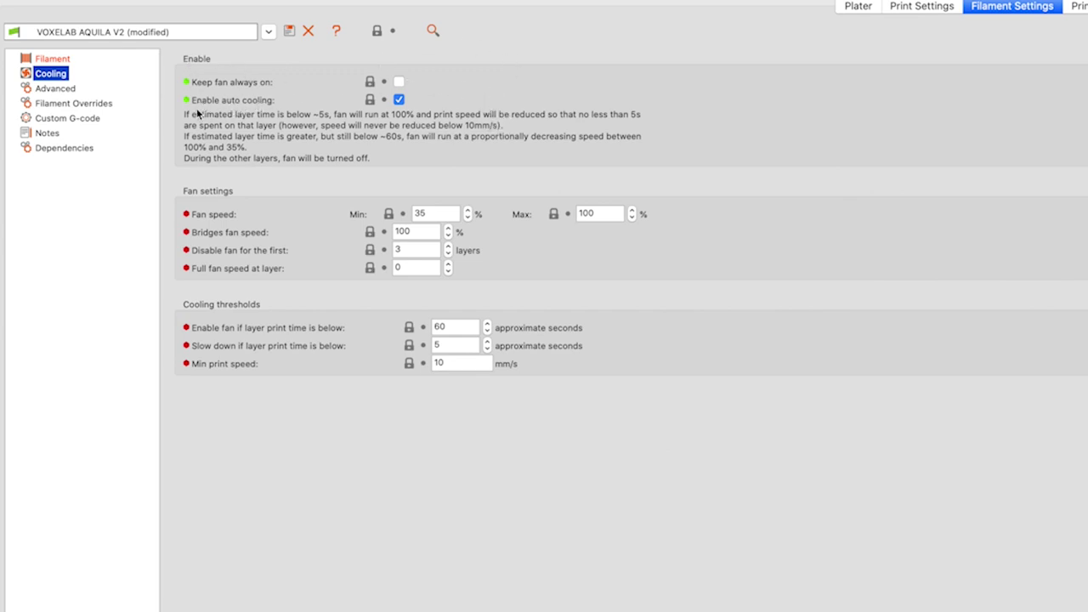
pyautogui.click(399, 100)
pyautogui.click(401, 100)
pyautogui.click(399, 82)
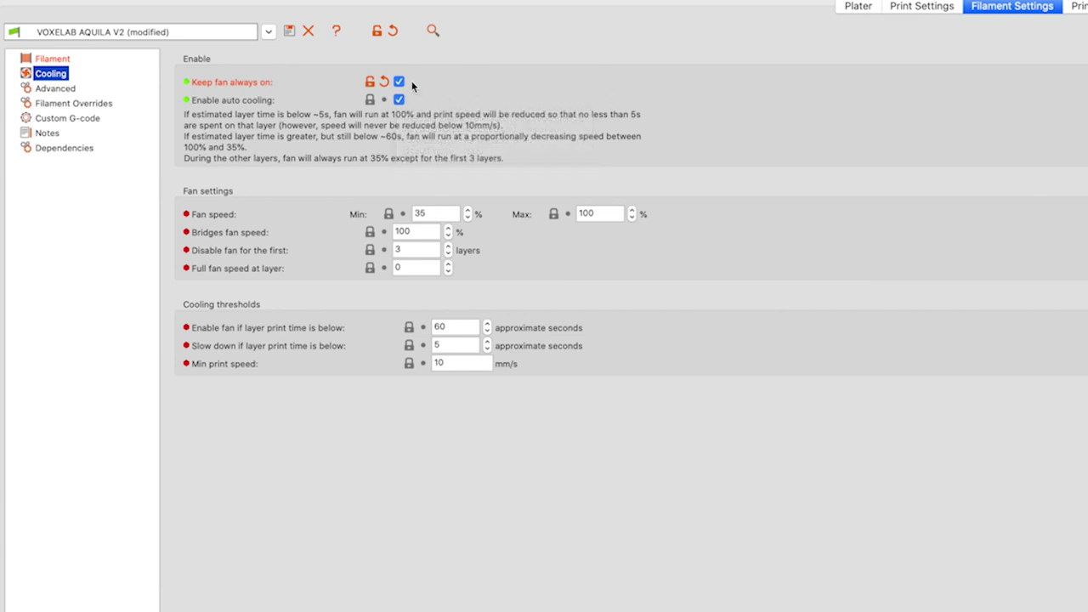
pyautogui.moveTo(400, 86)
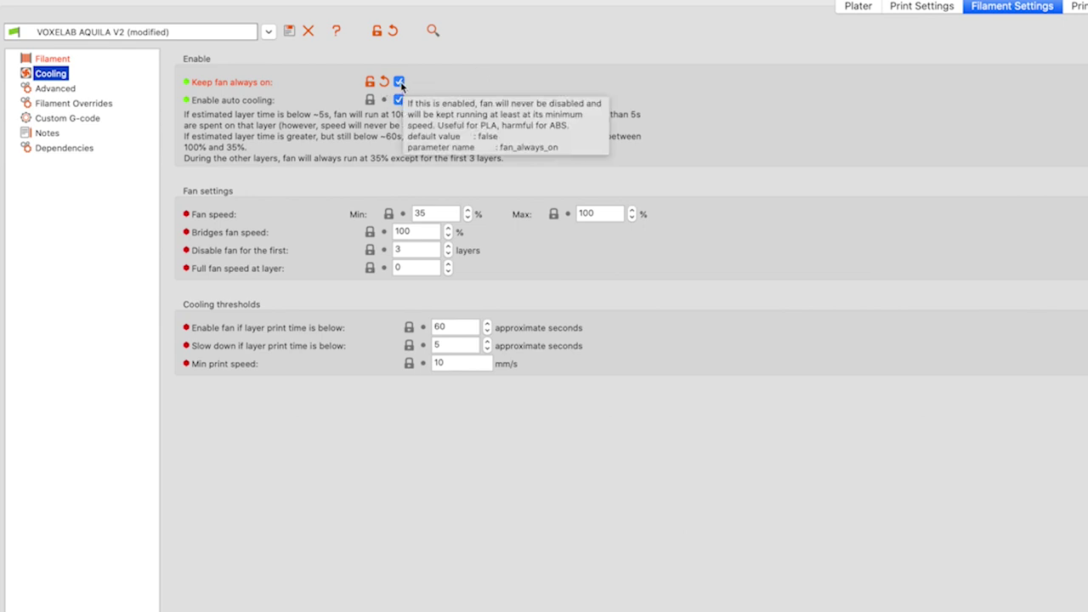
pyautogui.click(400, 82)
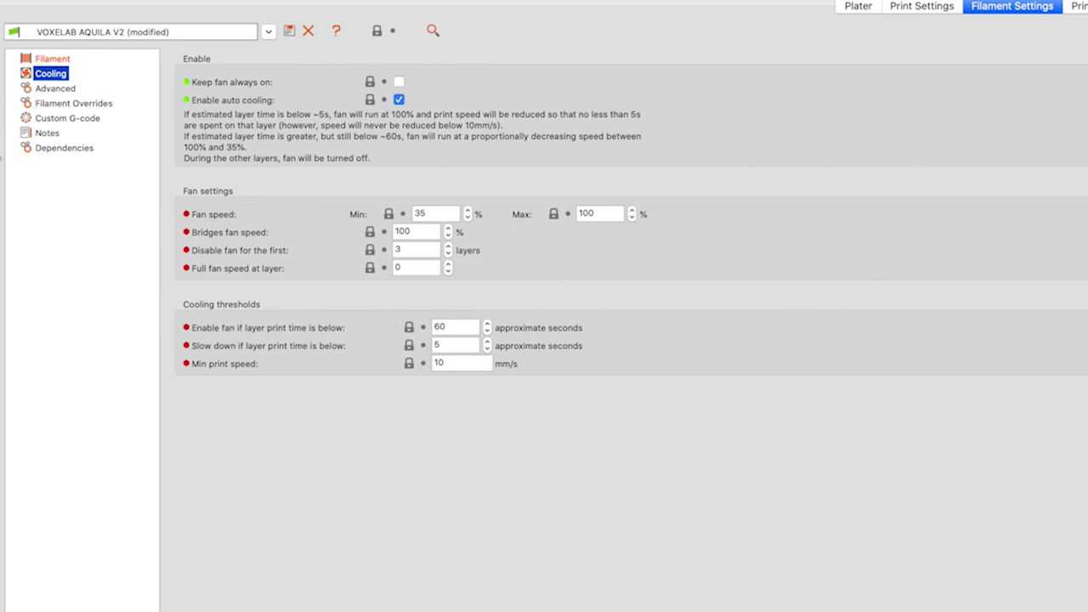
# Step: Review the advanced filament settings, including the list of available filament types
pyautogui.click(57, 88)
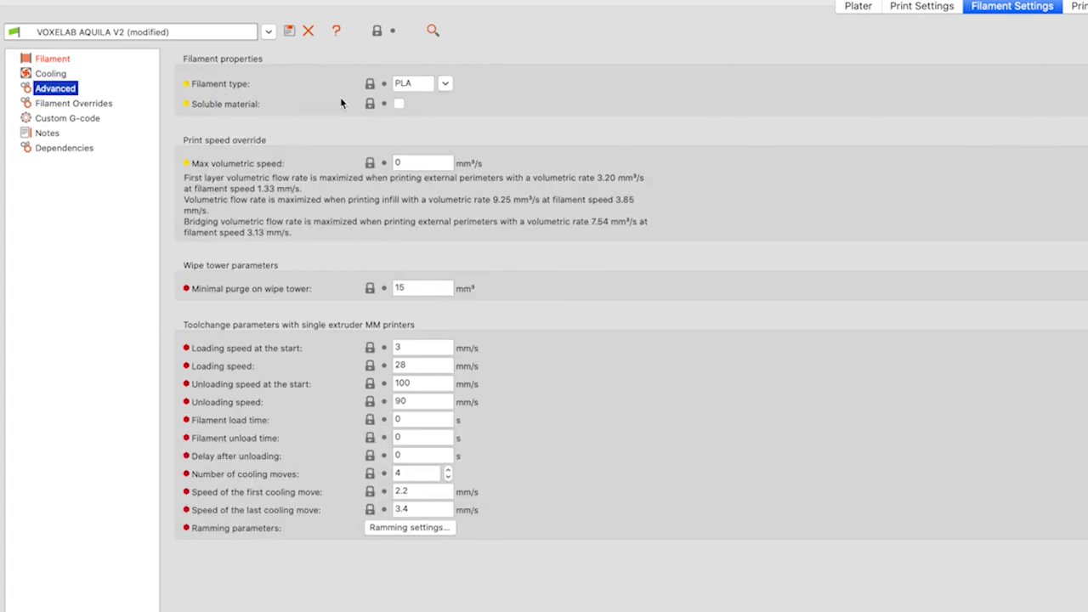
pyautogui.click(445, 83)
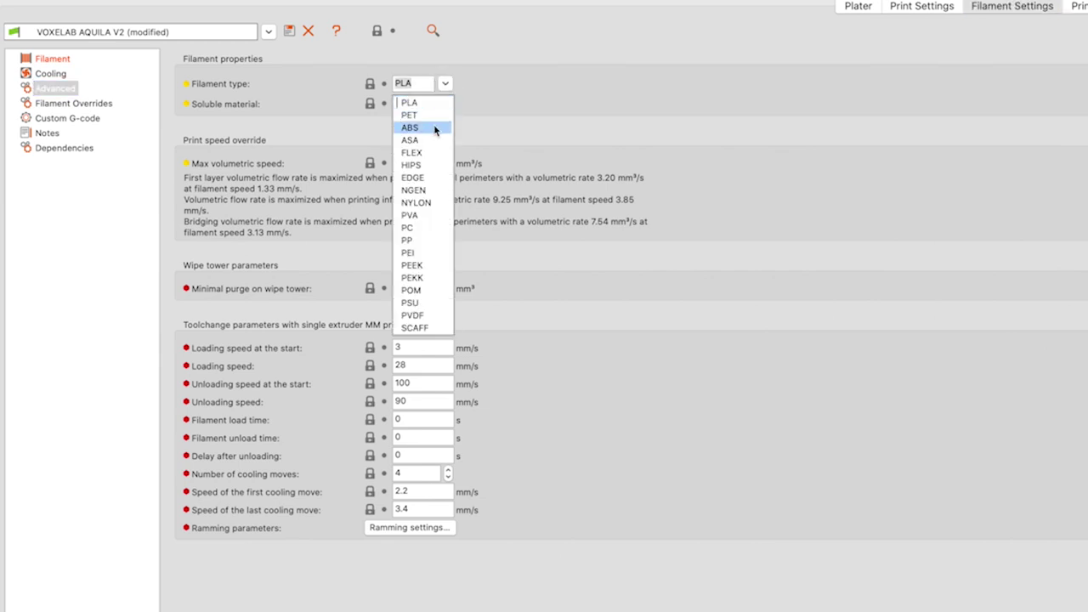
pyautogui.click(523, 111)
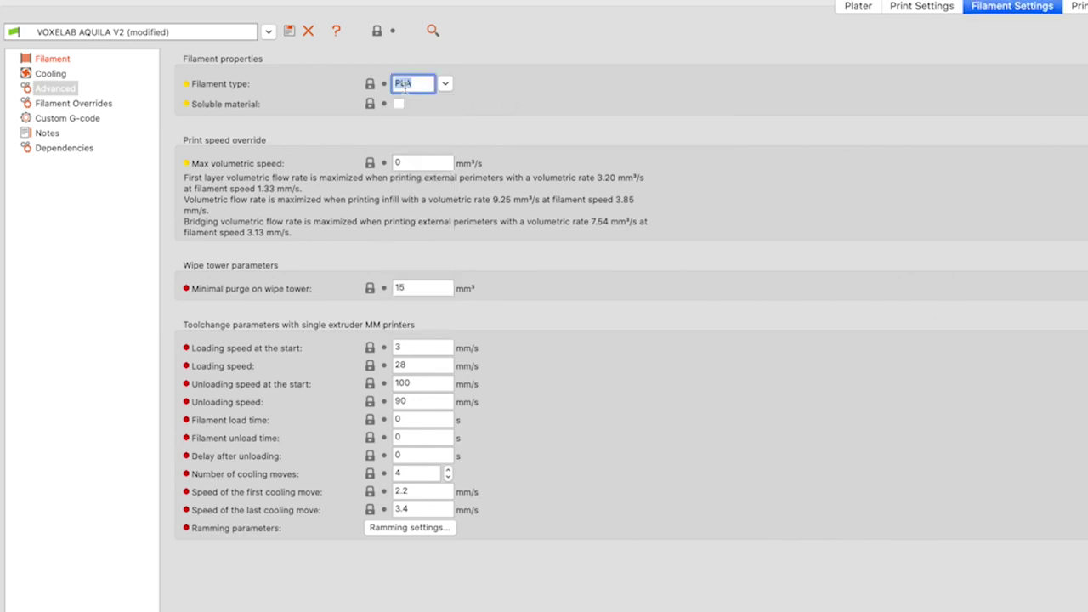
pyautogui.click(555, 106)
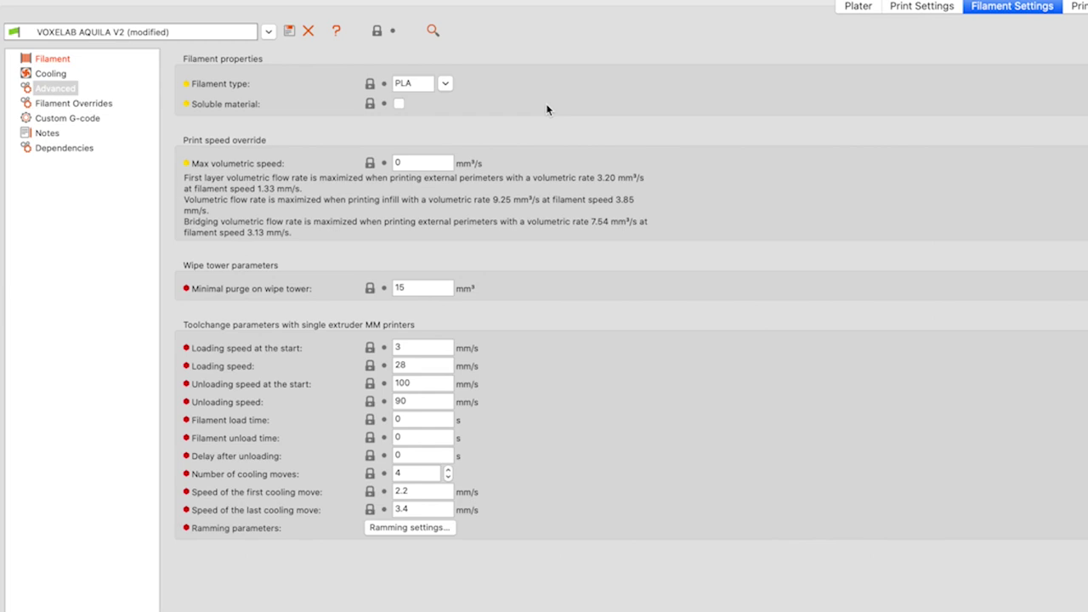
pyautogui.click(588, 115)
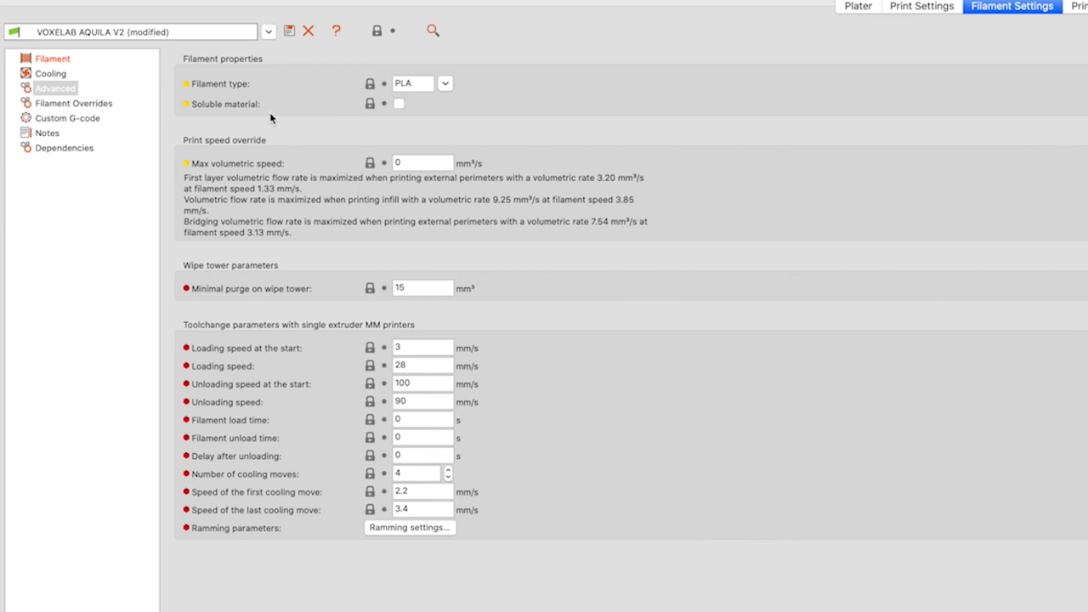
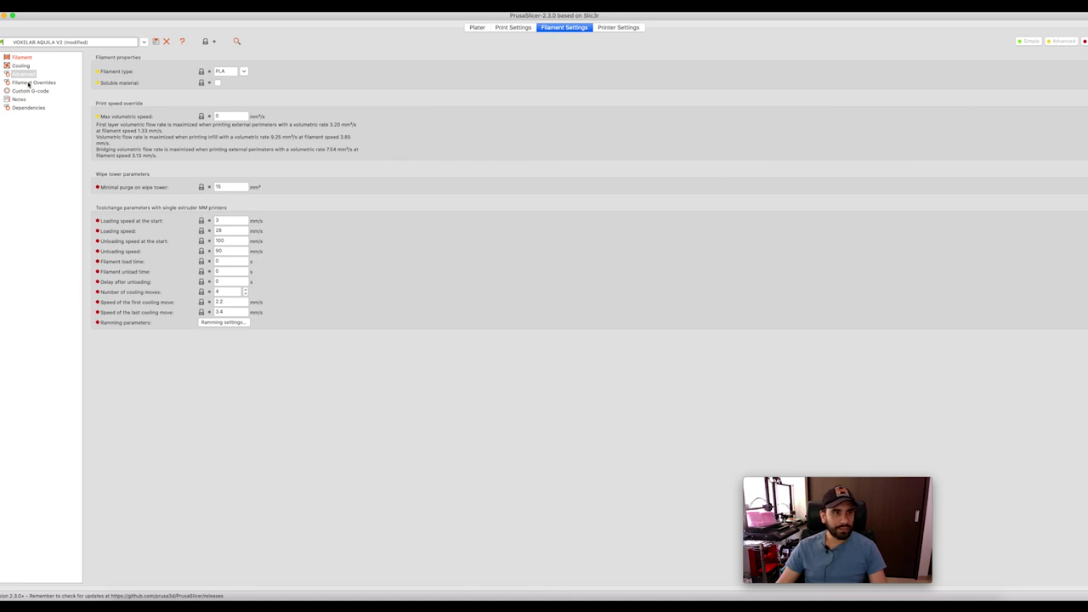
# Step: Review the filament's overrides, custom G-code, notes and dependencies, return to its main settings, and open the print settings
pyautogui.click(41, 84)
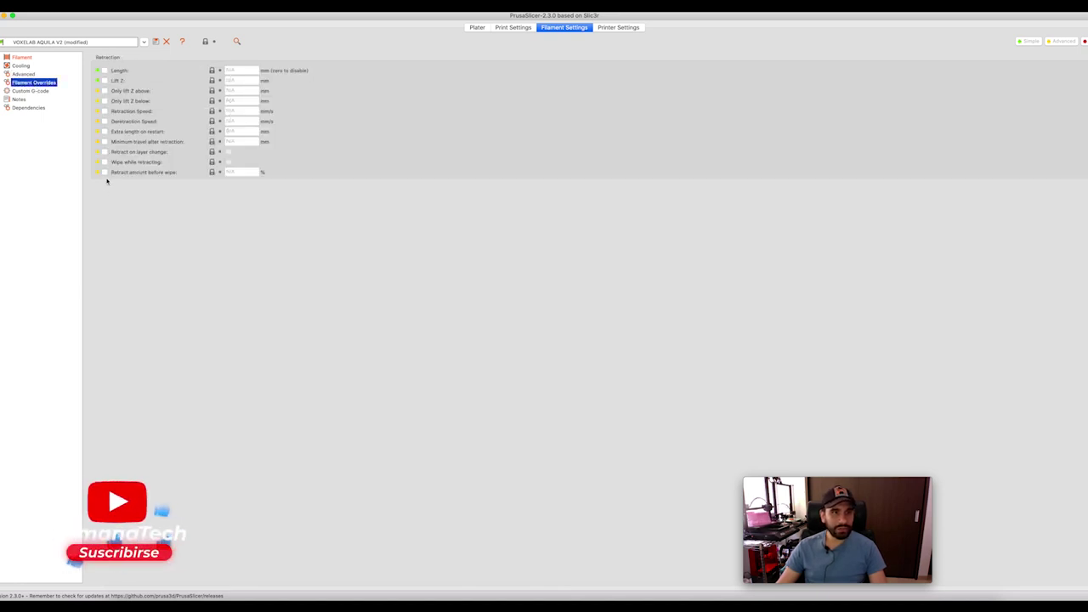
pyautogui.click(20, 91)
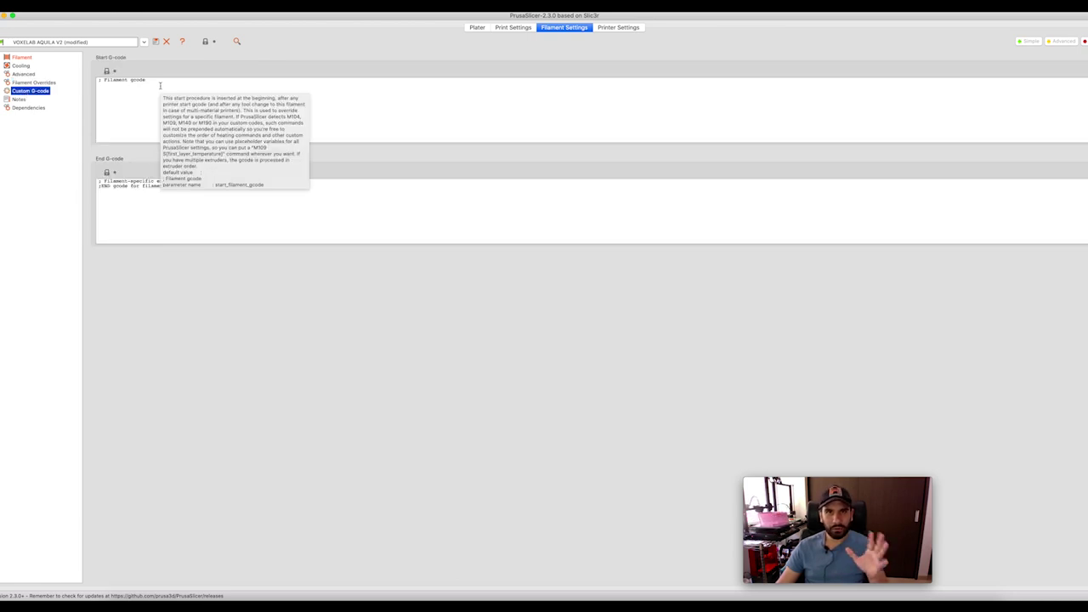
pyautogui.click(17, 100)
pyautogui.click(31, 108)
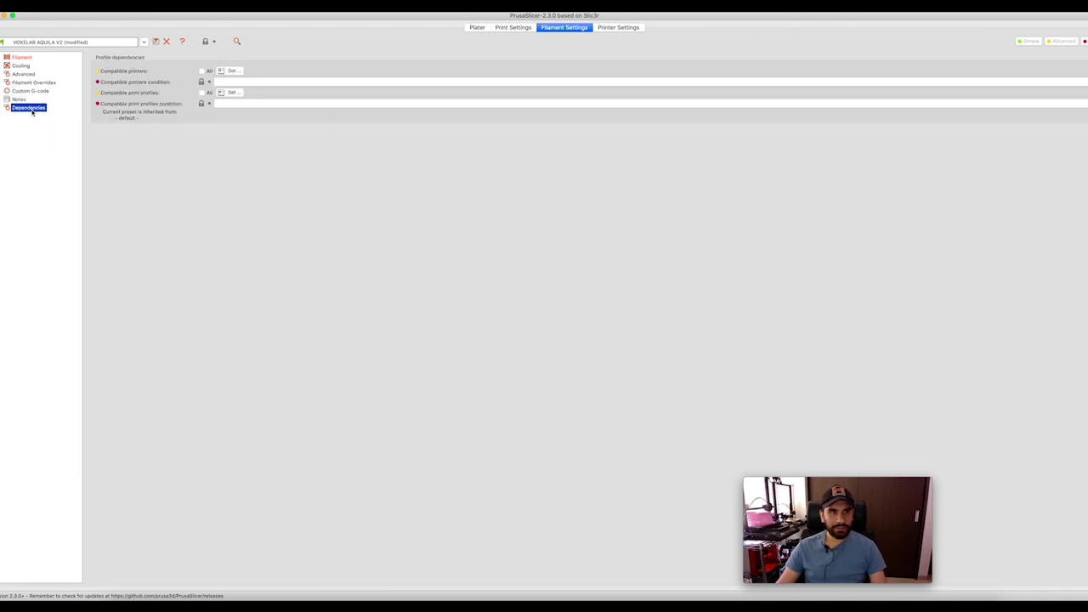
pyautogui.click(24, 58)
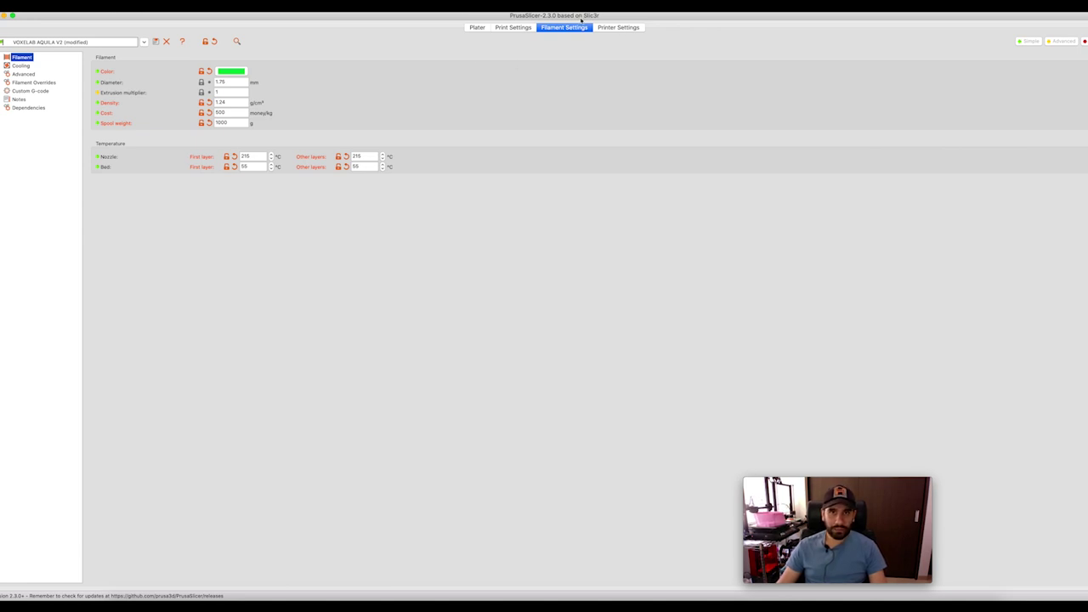
pyautogui.click(513, 28)
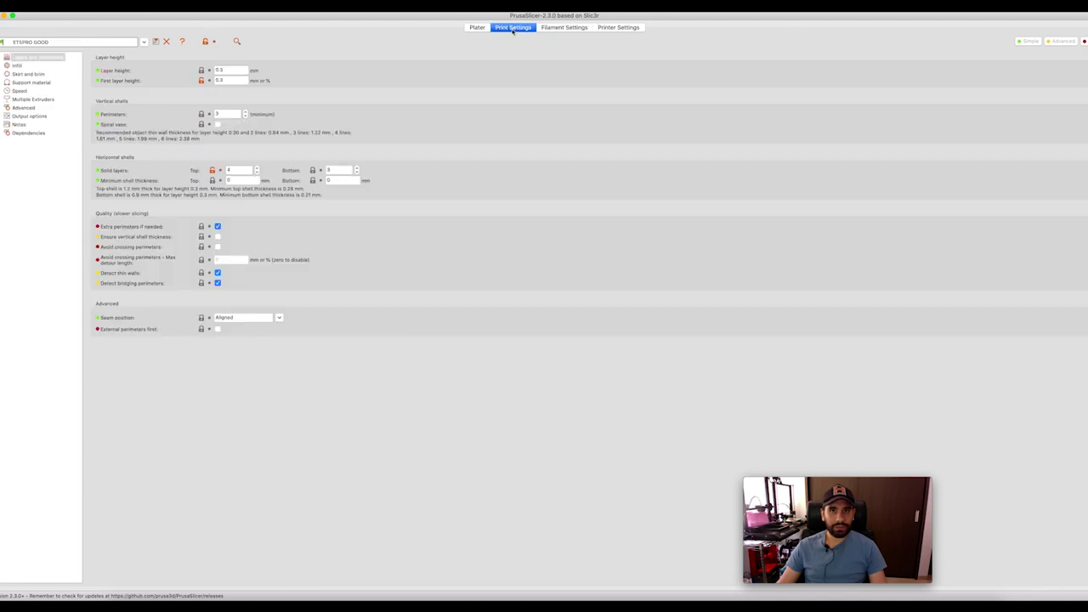